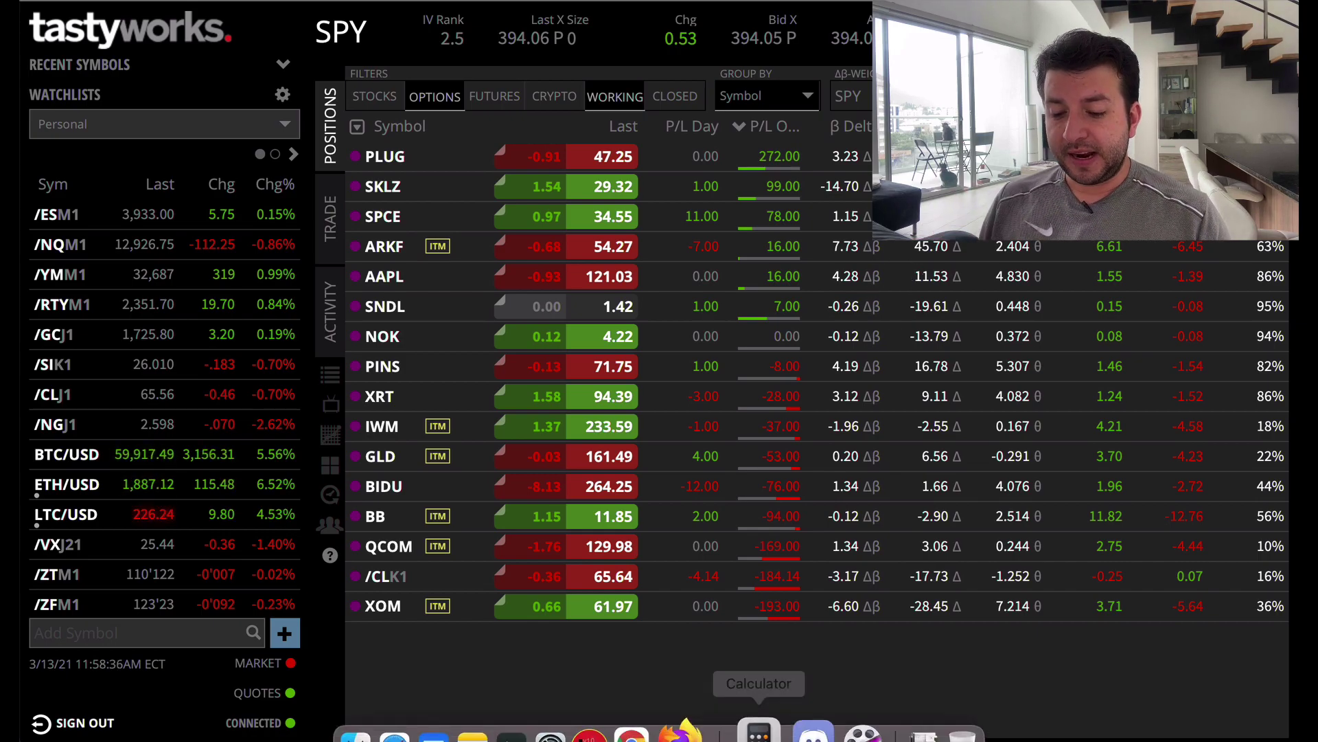
Switch to the Resumen de estrategias - Opciones spreadsheet in the browser and follow the Hedge link on the Resumen Estrategias sheet
left_click(701, 676)
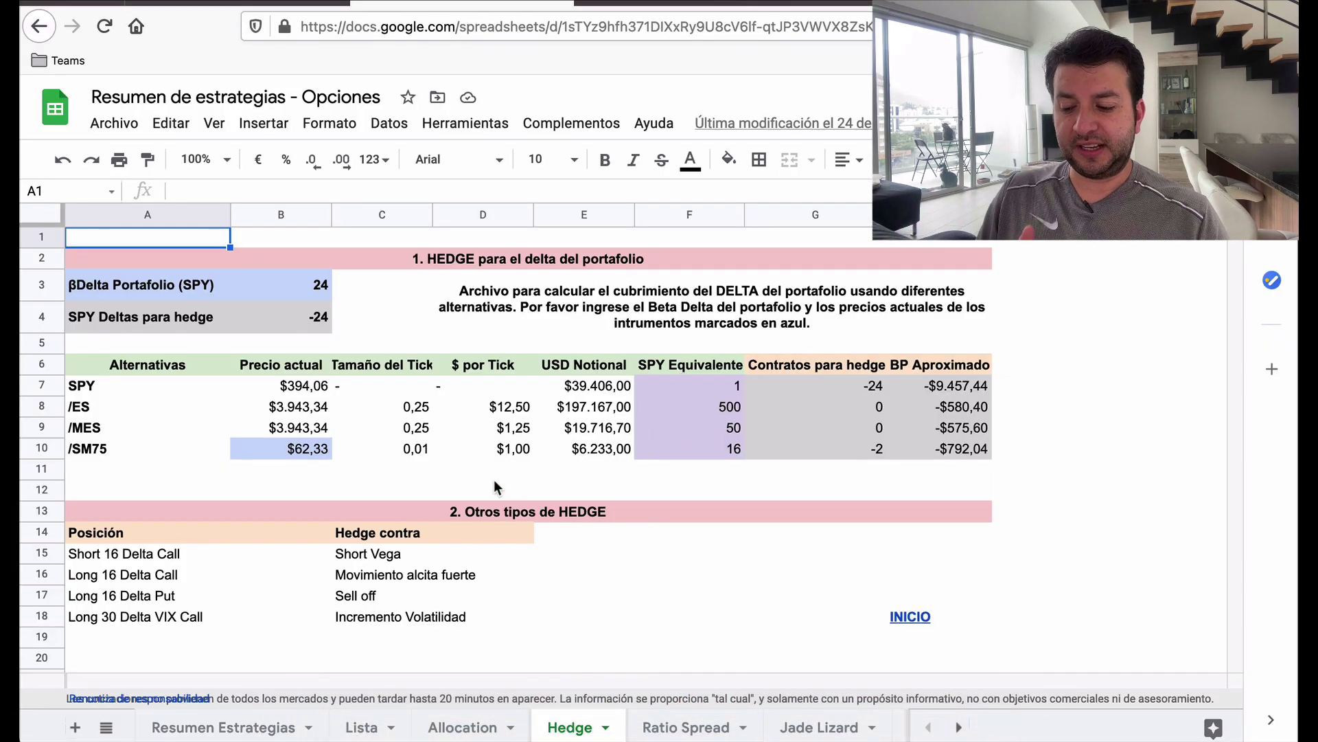
left_click(230, 729)
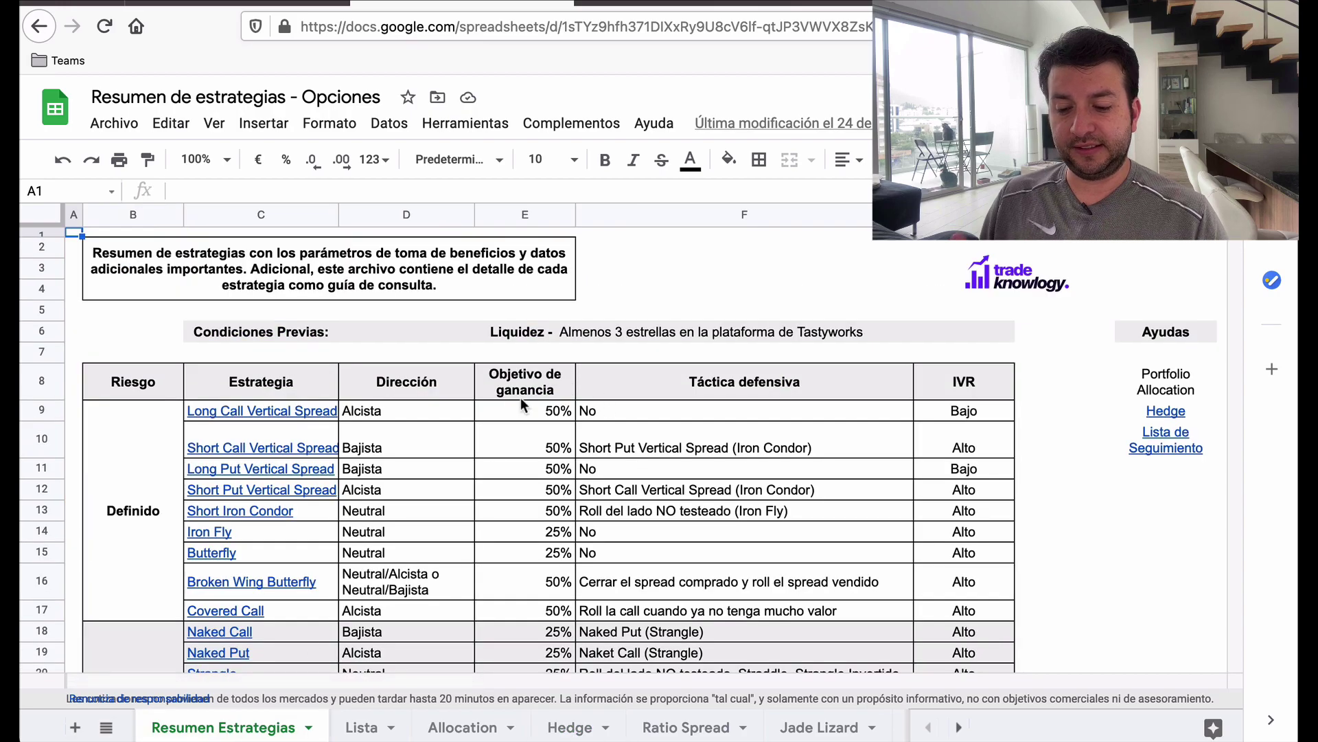
scroll(796, 497, "down", 2)
scroll(796, 497, "up", 2)
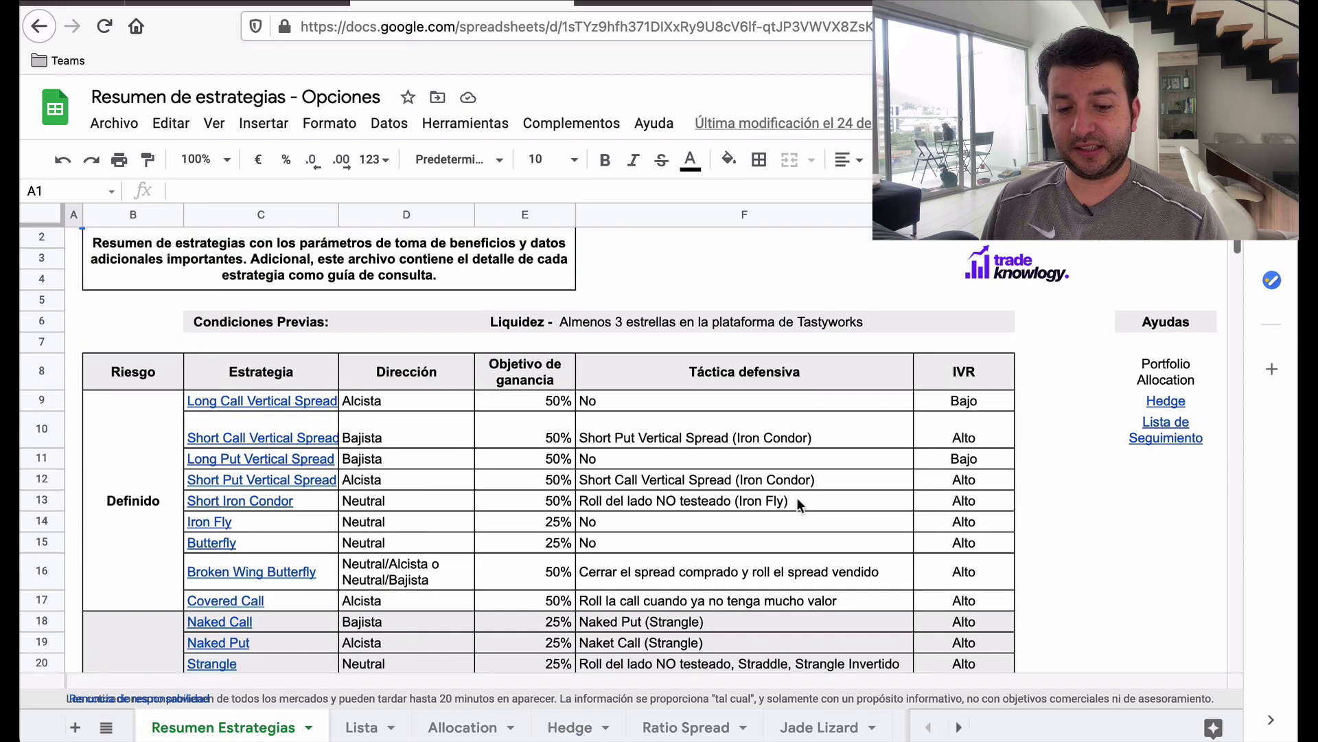
left_click(1167, 402)
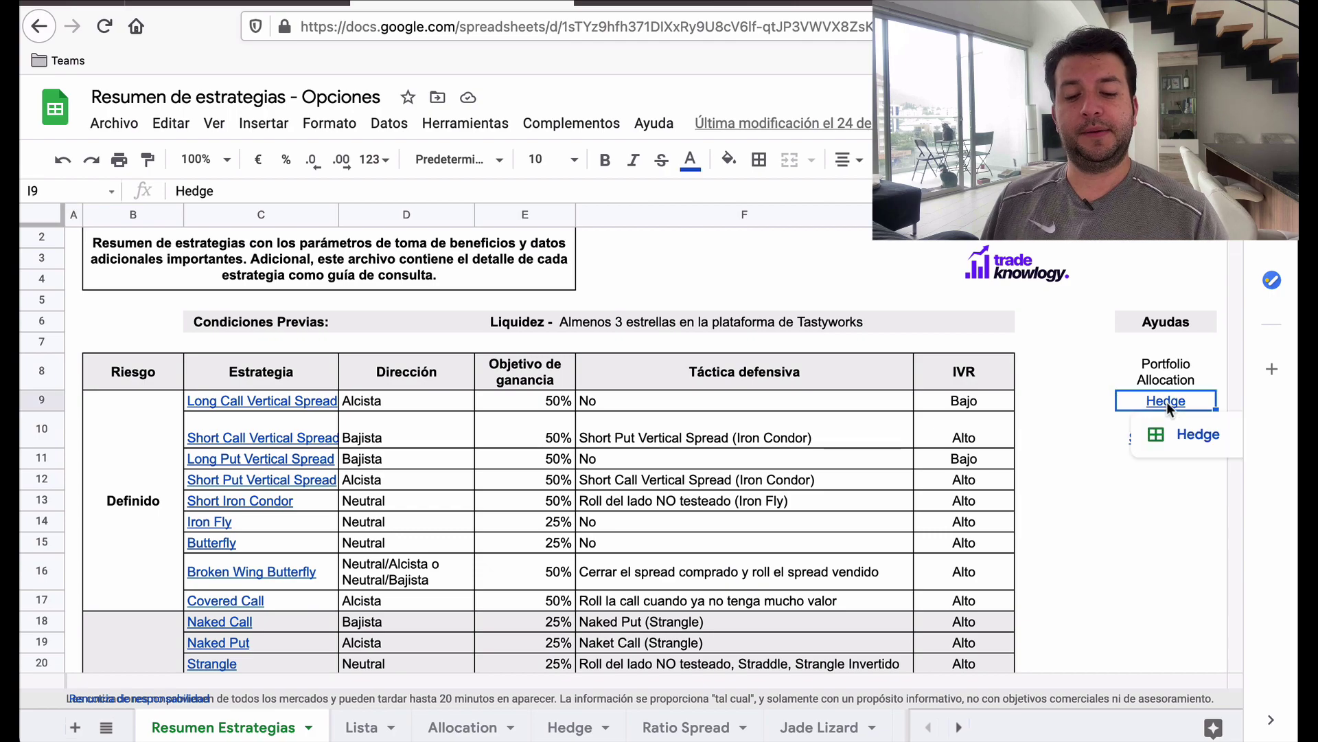
left_click(1198, 435)
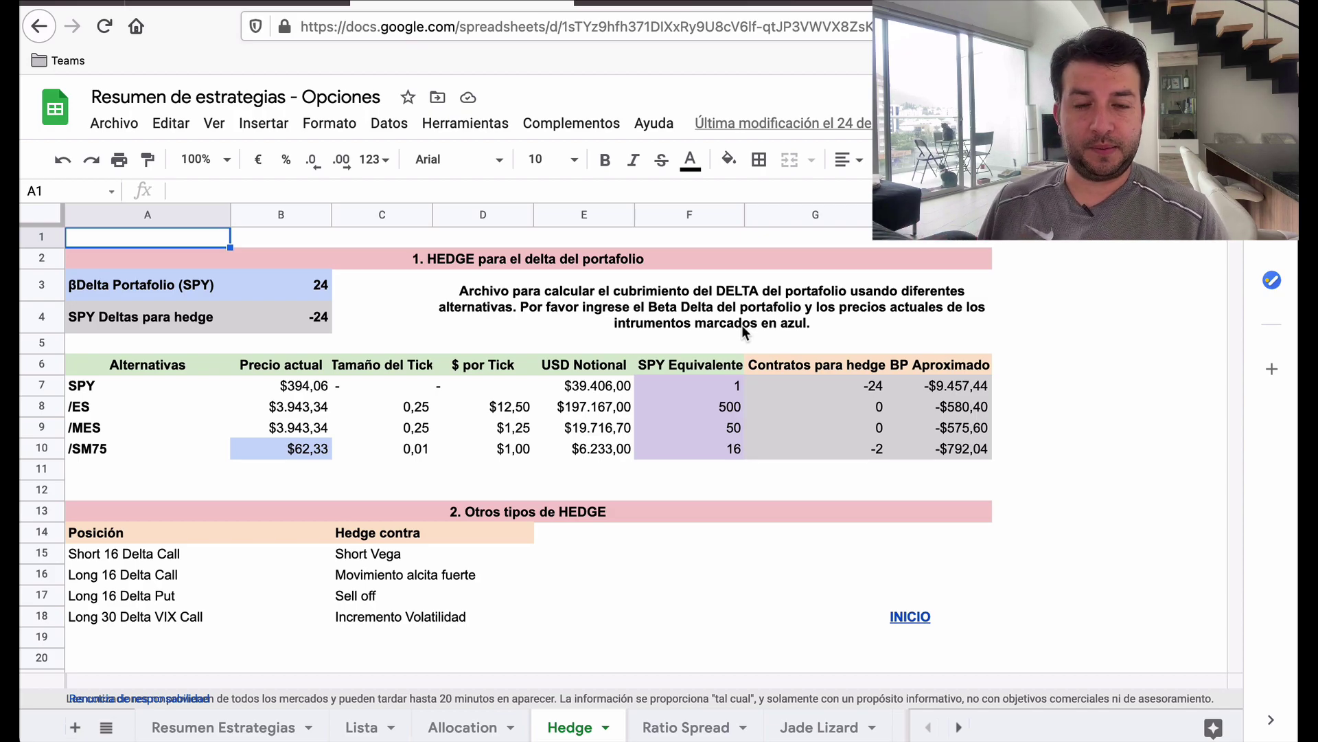
Set the portfolio's SPY beta delta on the Hedge sheet to 50
left_click(320, 295)
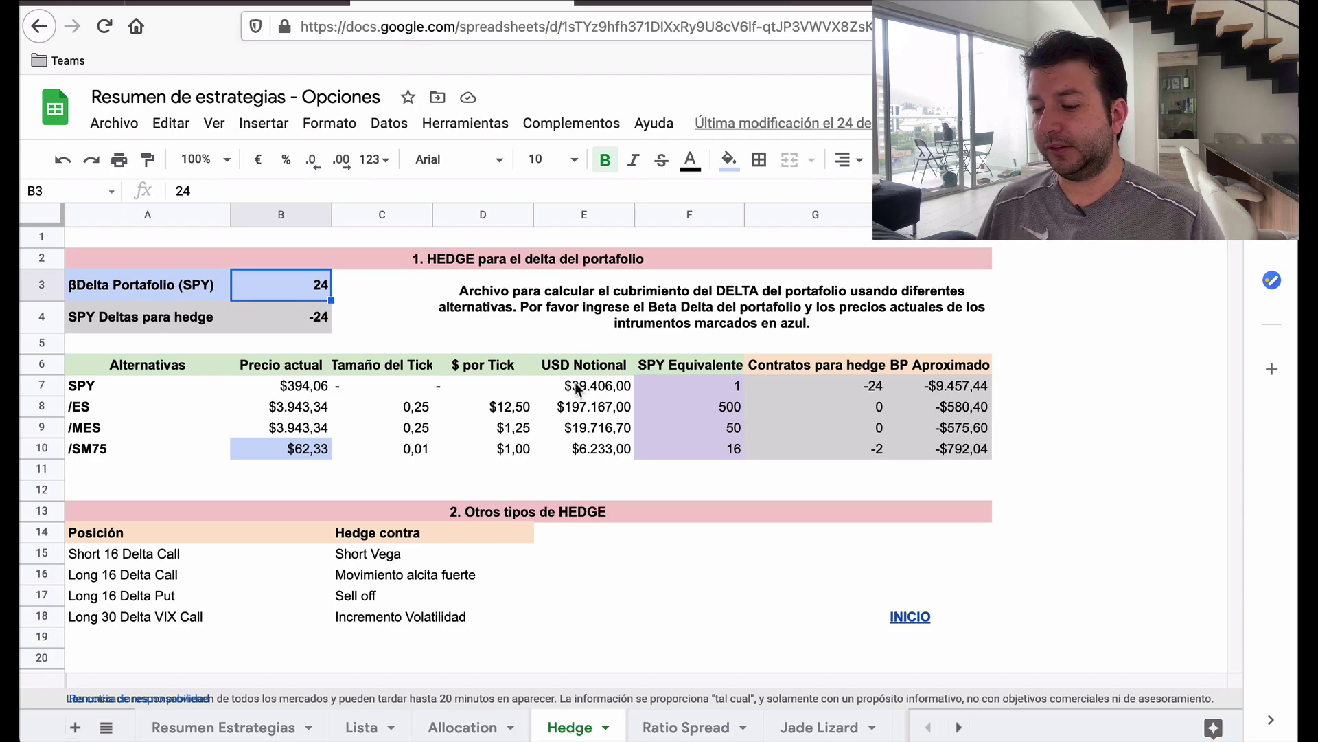
left_click(311, 326)
left_click(311, 294)
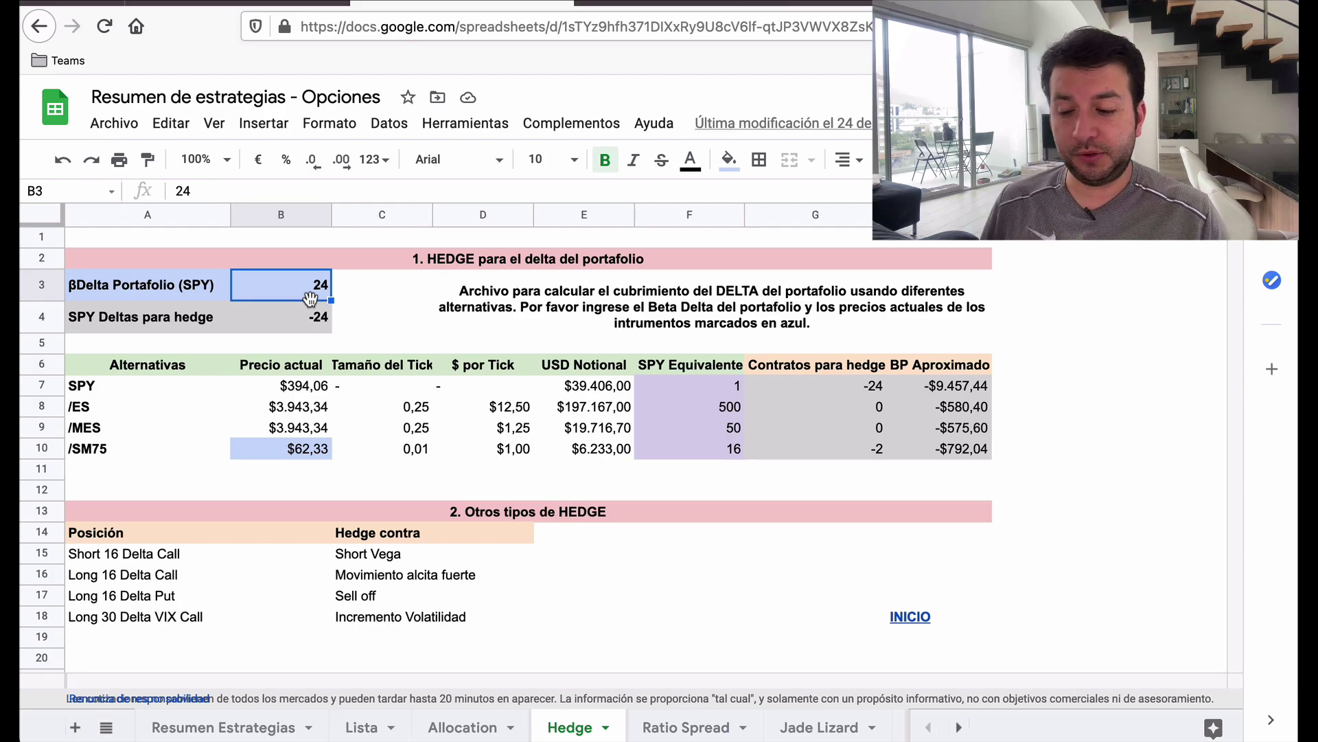
left_click(320, 322)
left_click(312, 292)
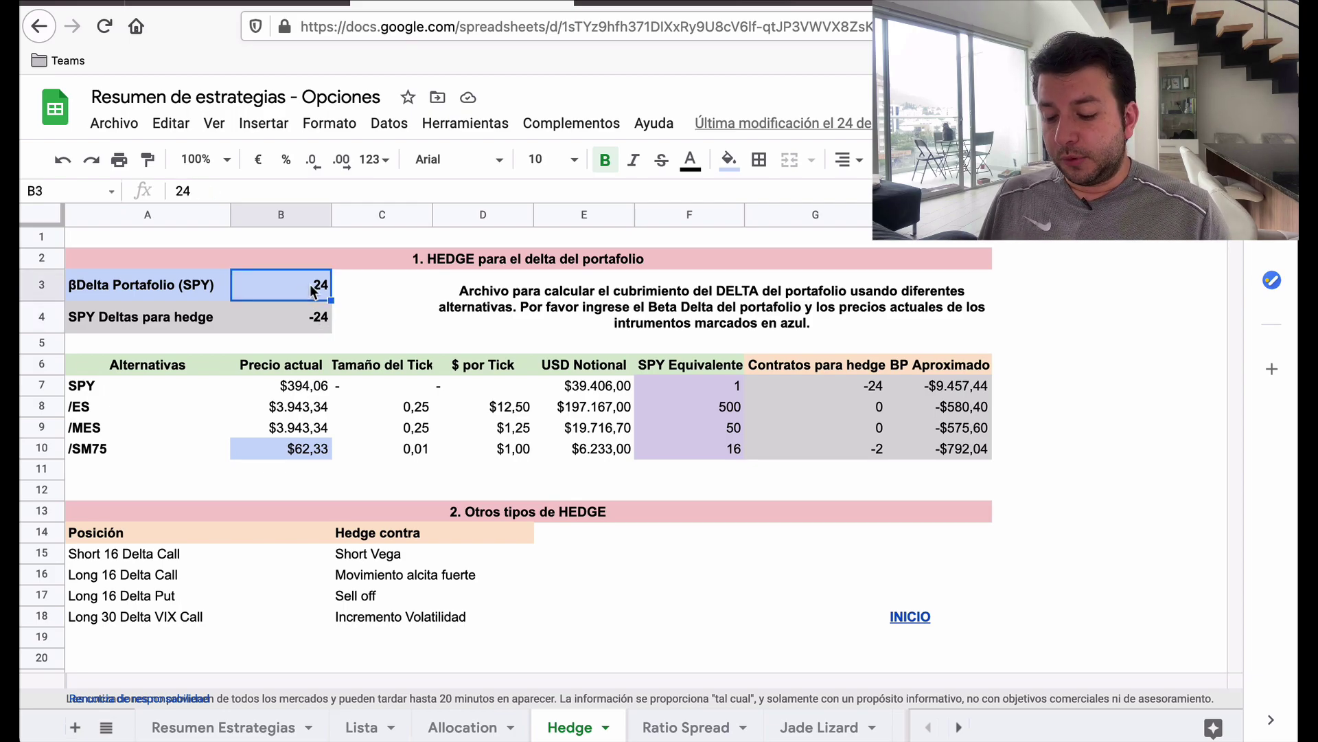
type("50")
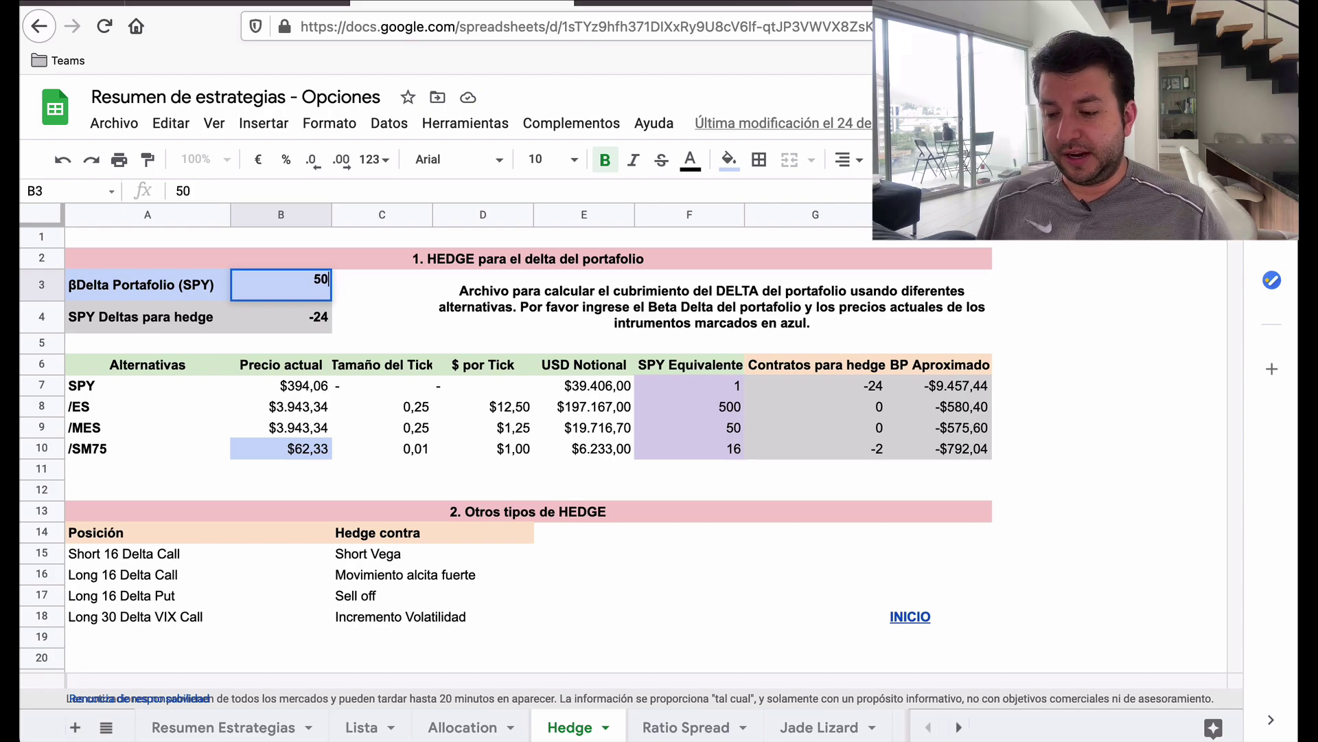
key("Return")
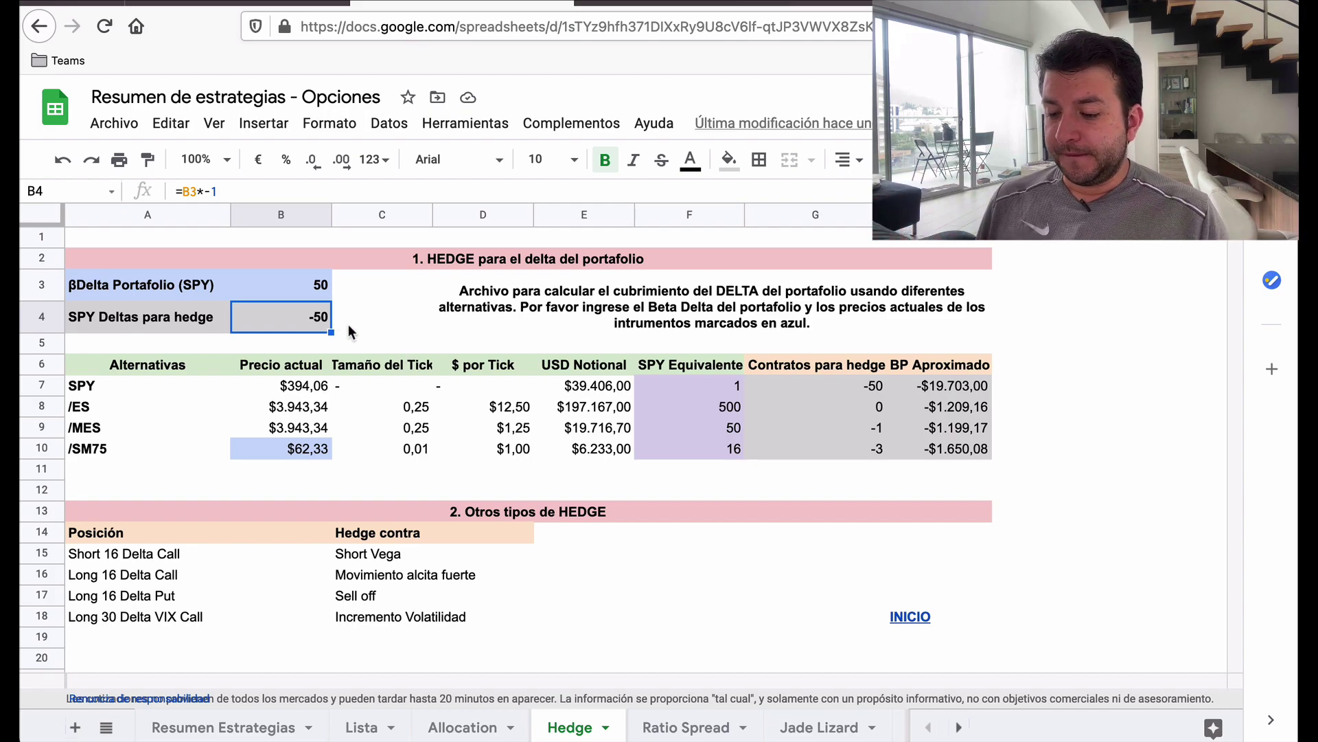
Examine the current price formulas for SPY and /ES and the list of hedge alternatives SPY, /ES, /MES and /SM75
left_click(309, 392)
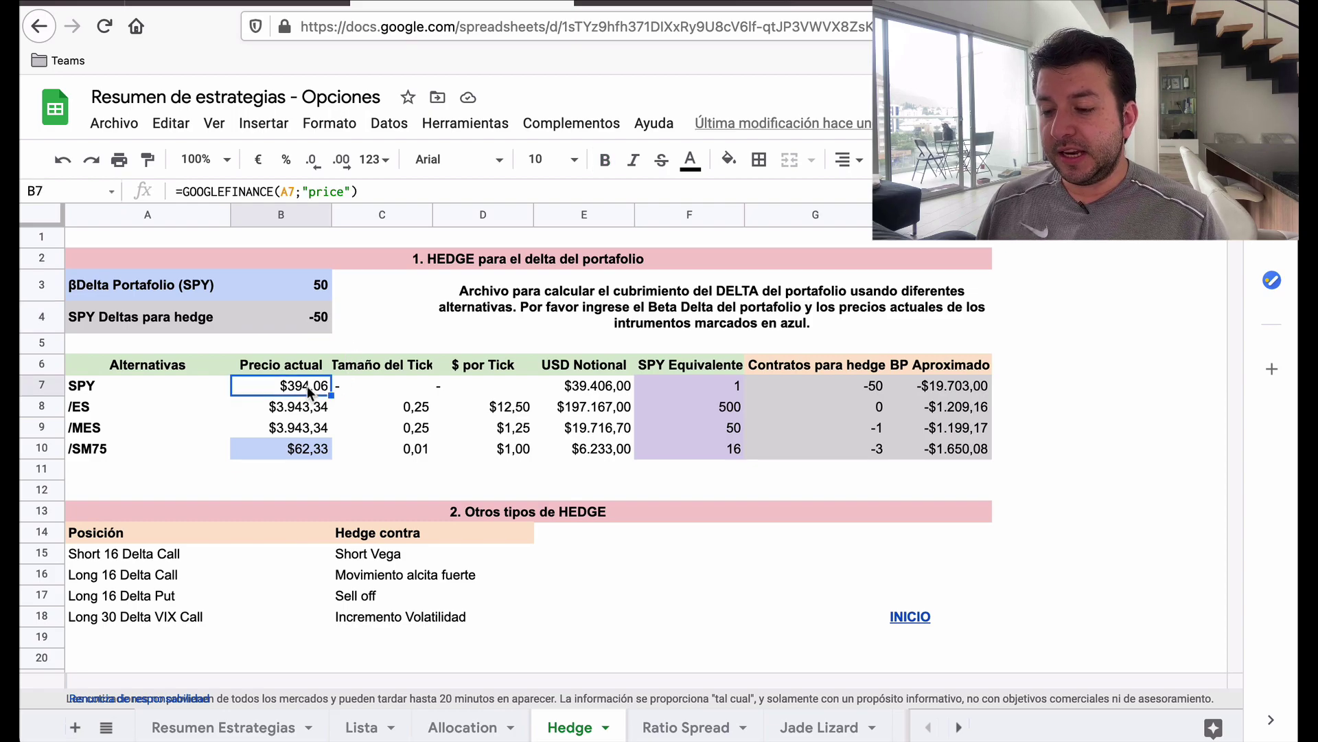
key("Down")
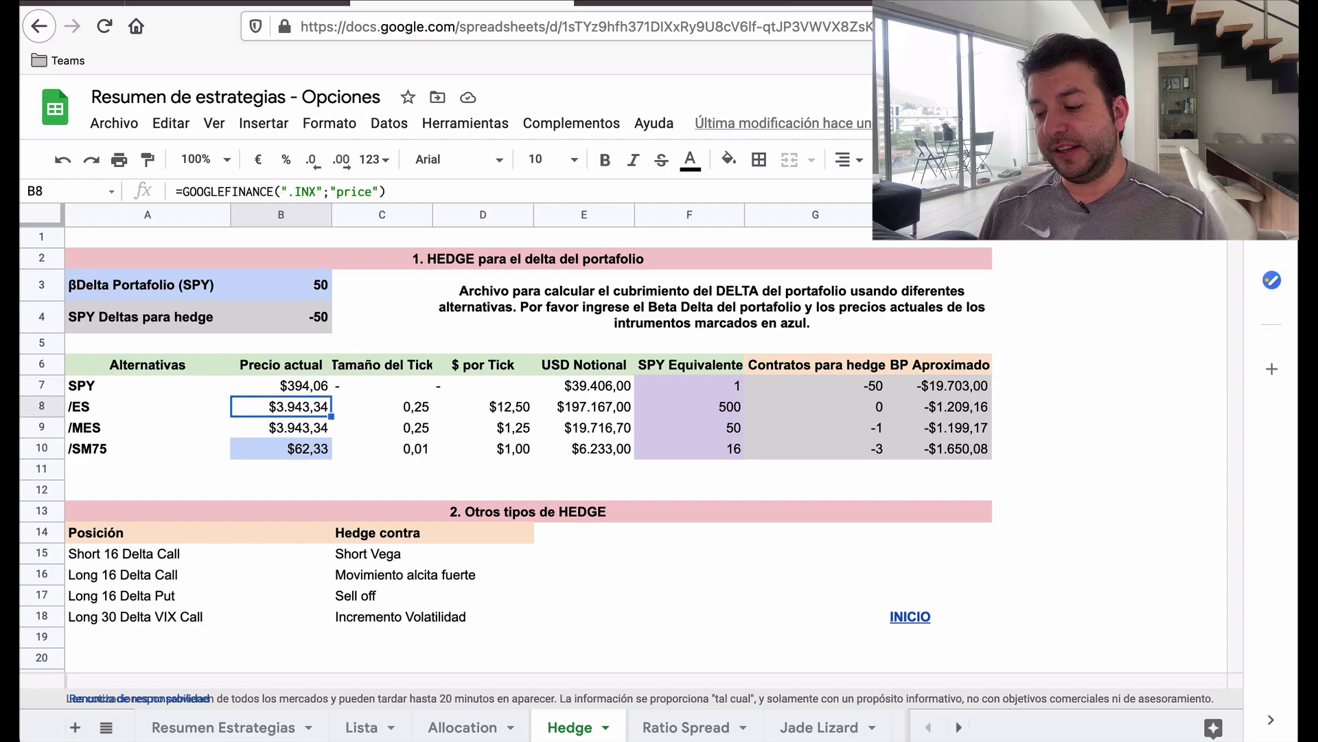
left_click(148, 385)
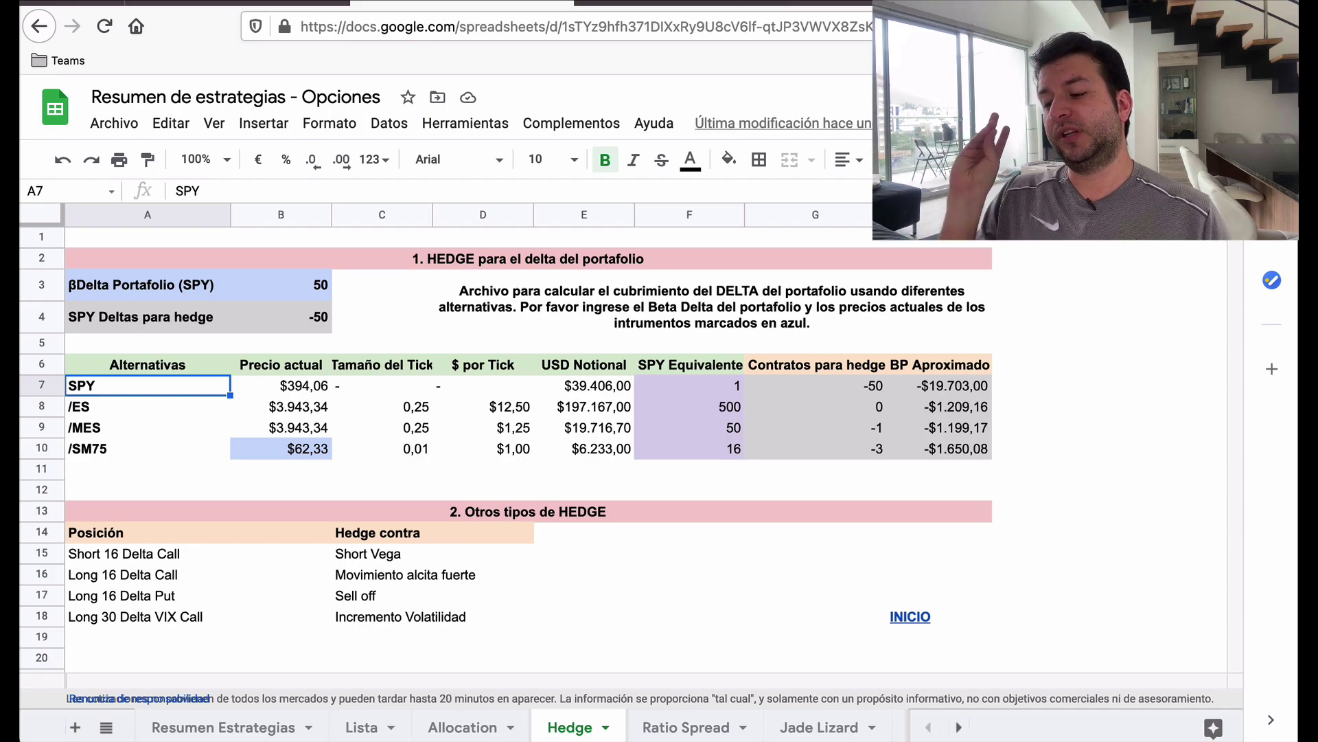
left_click(148, 407)
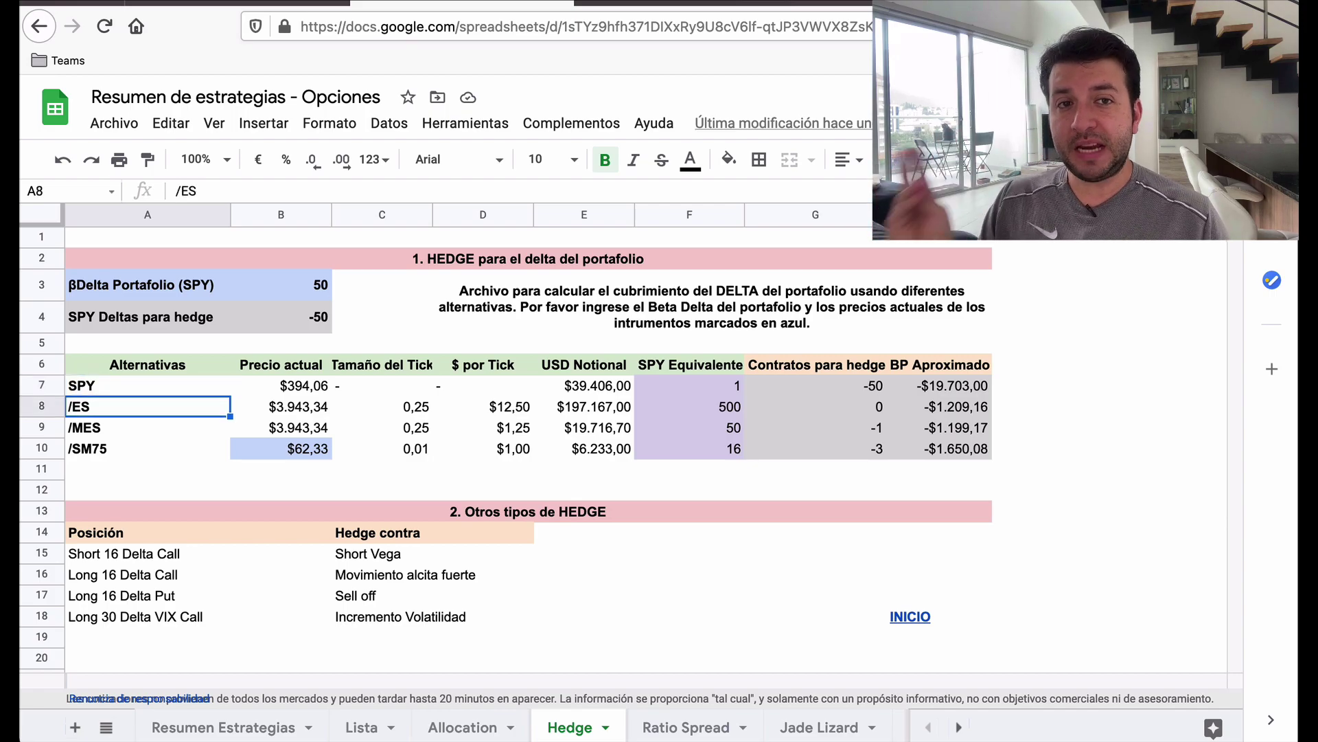
left_click(147, 427)
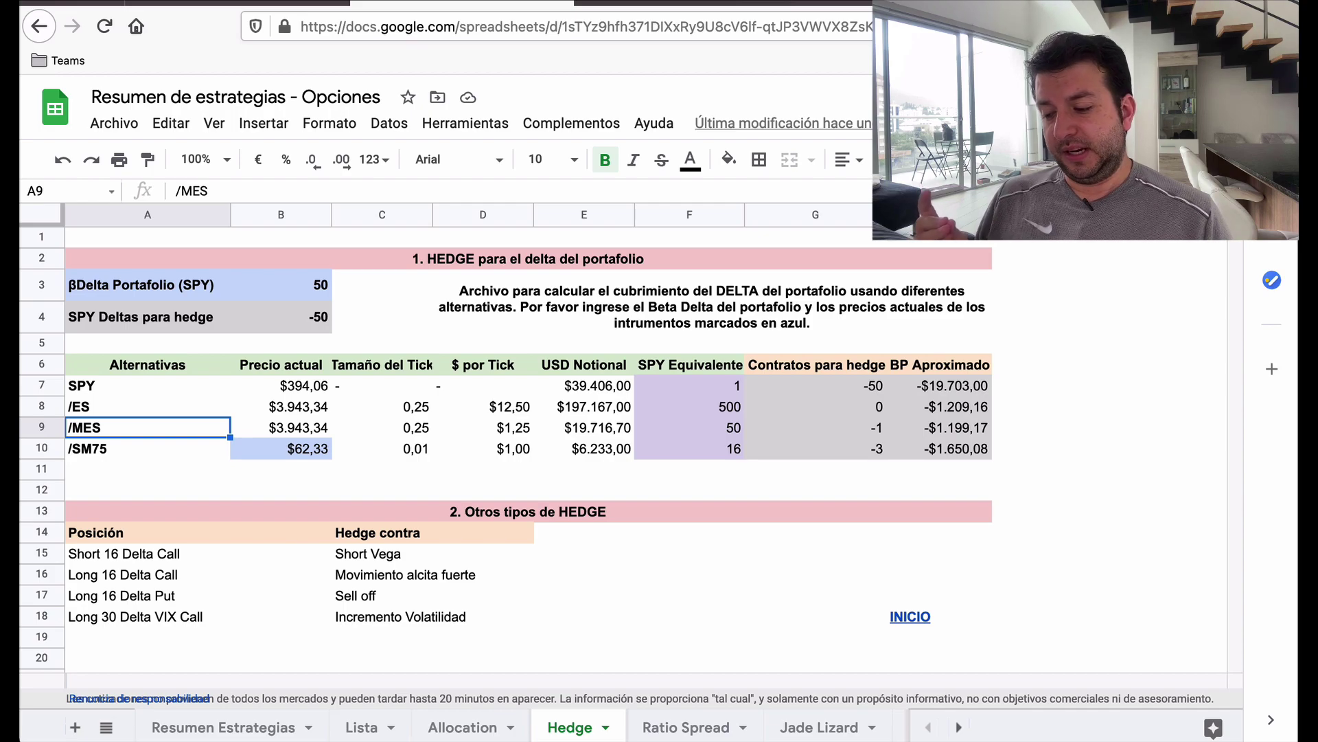
left_click(147, 448)
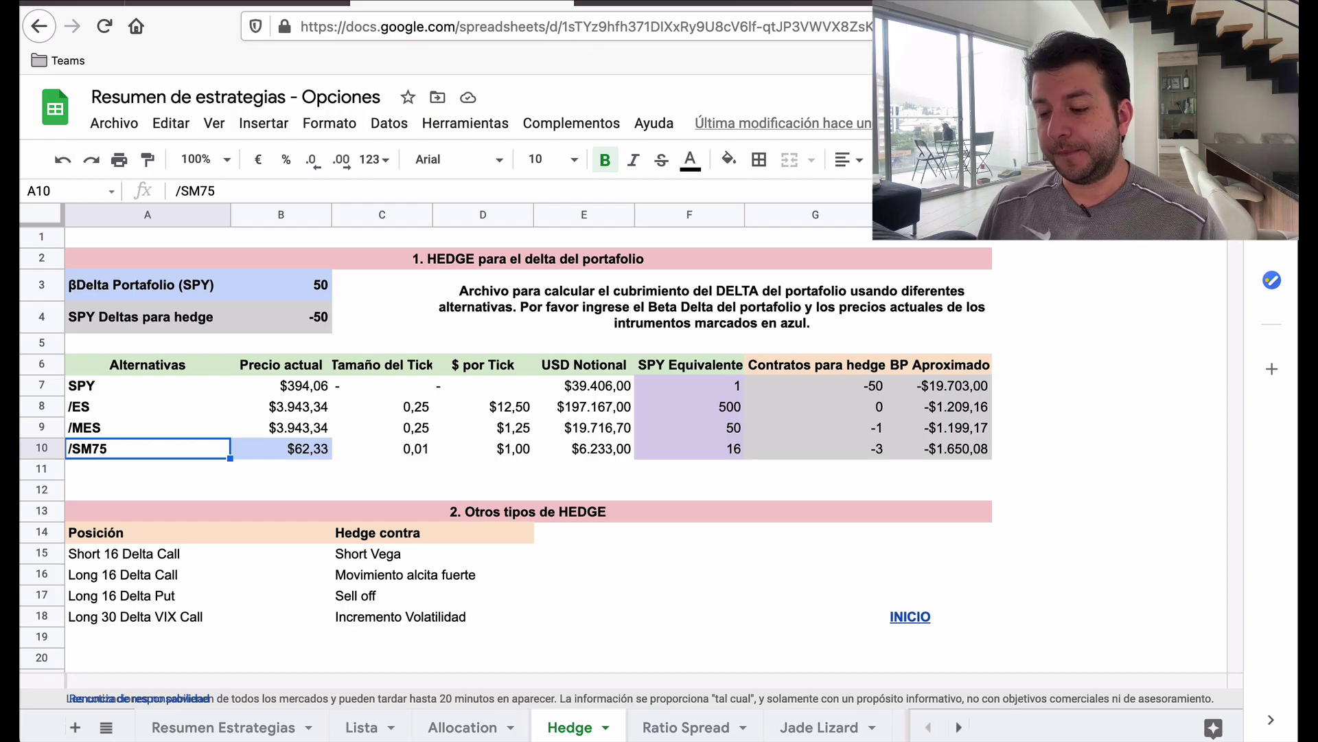
key("Up")
key("Up")
key("Up")
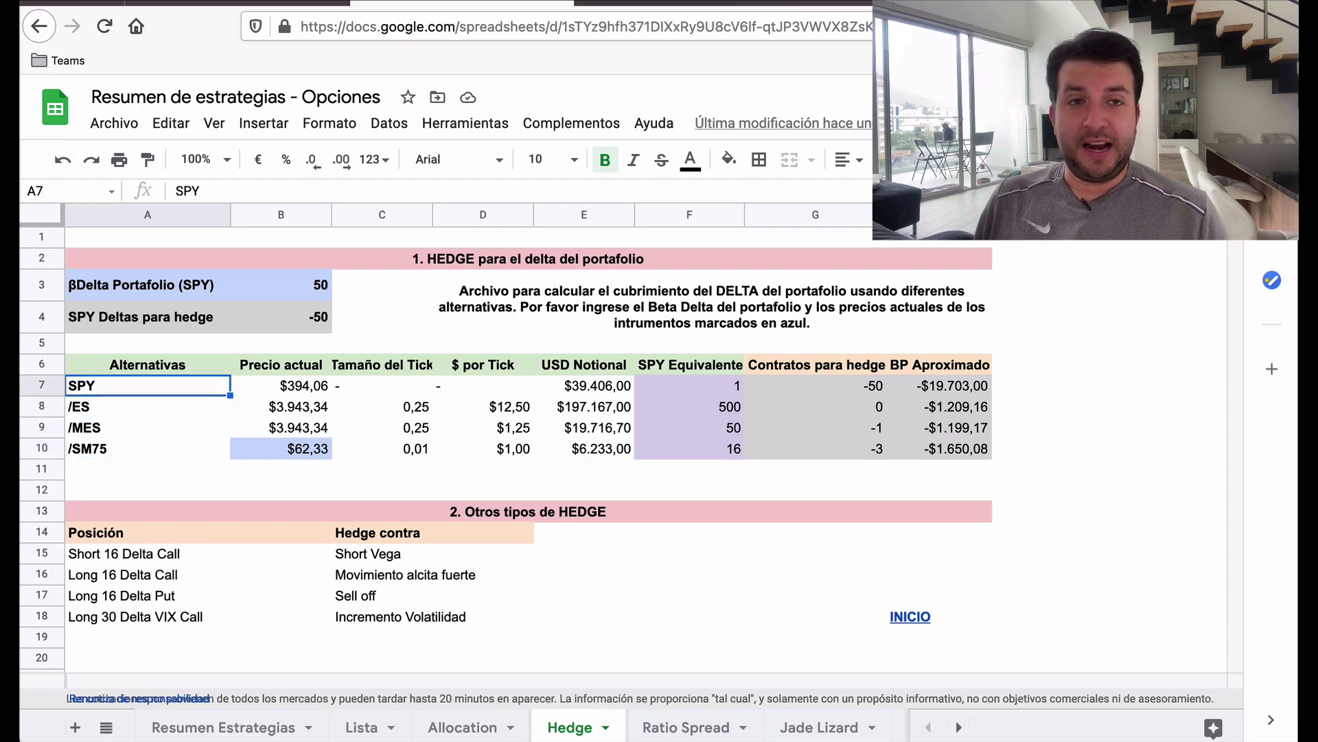
key("Right")
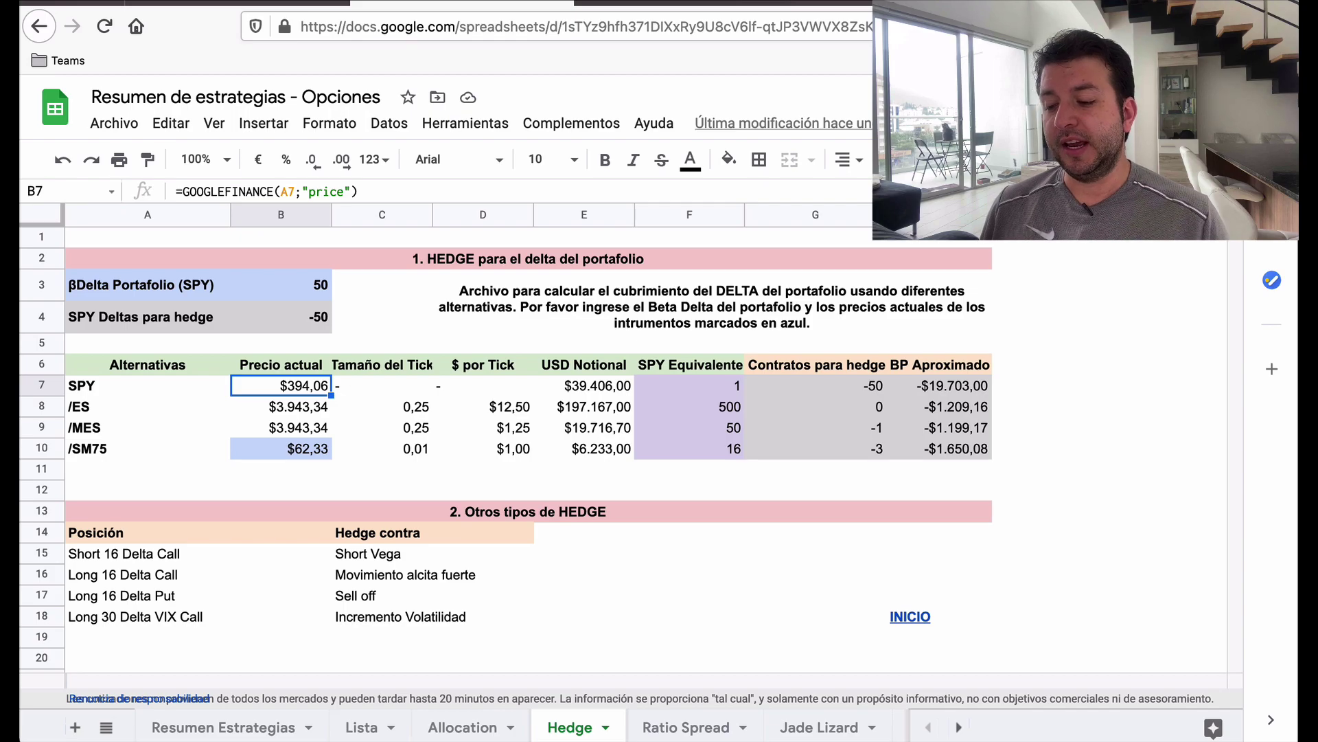
Examine how the SPY deltas for the hedge are derived from the portfolio's beta delta
key("Up")
key("Up")
key("Up")
key("Left")
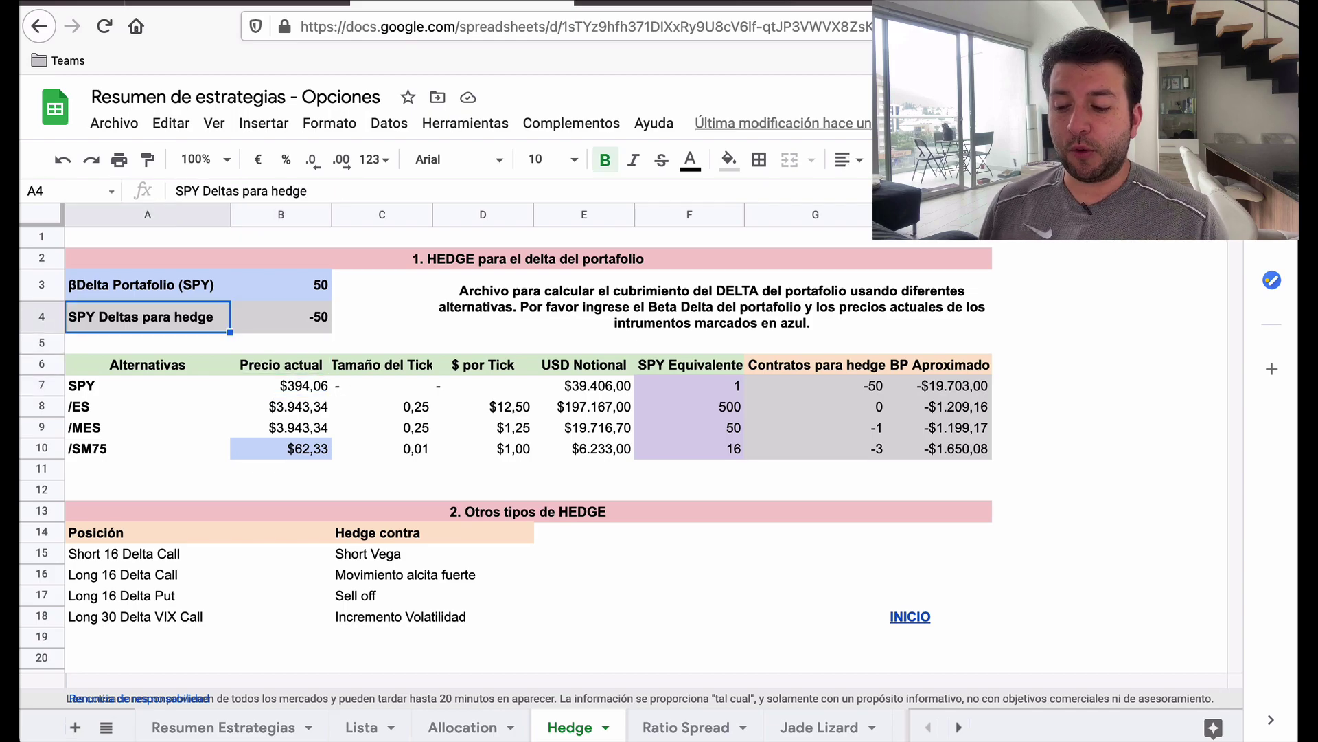
key("Right")
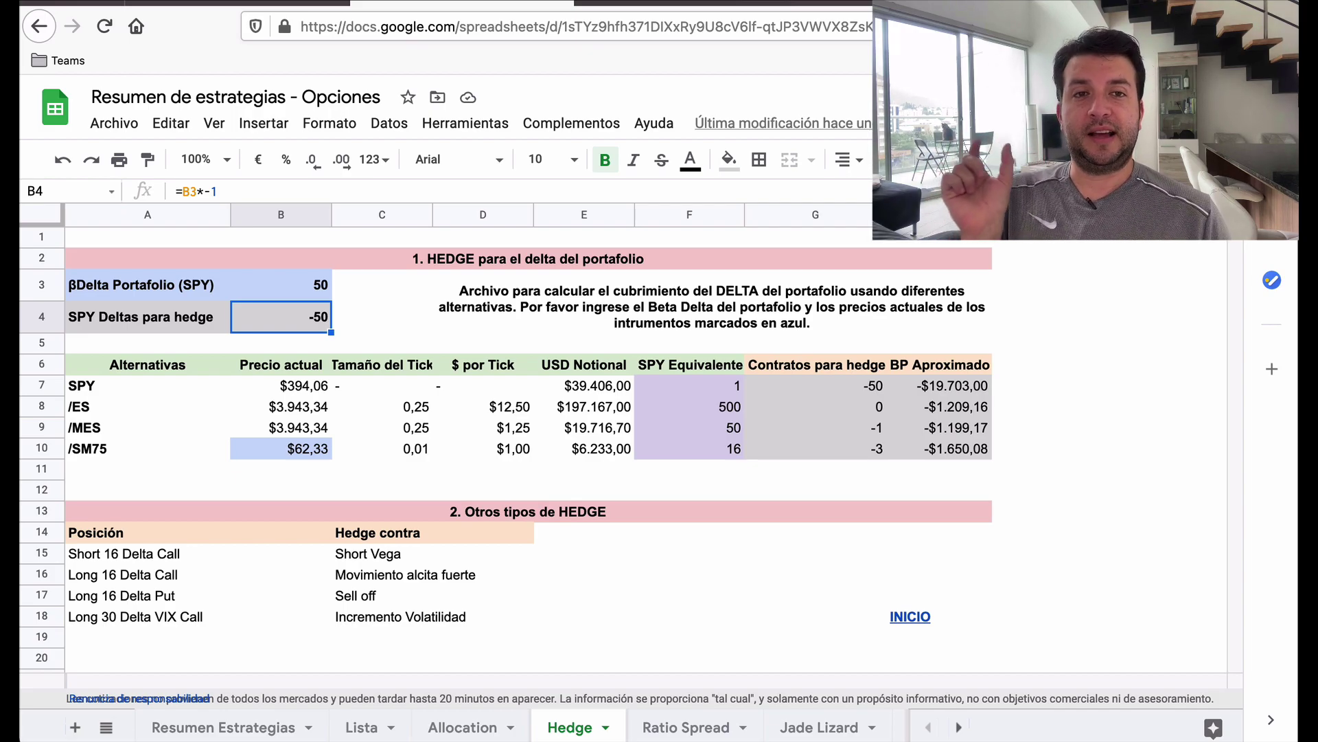
left_click(281, 284)
left_click(280, 317)
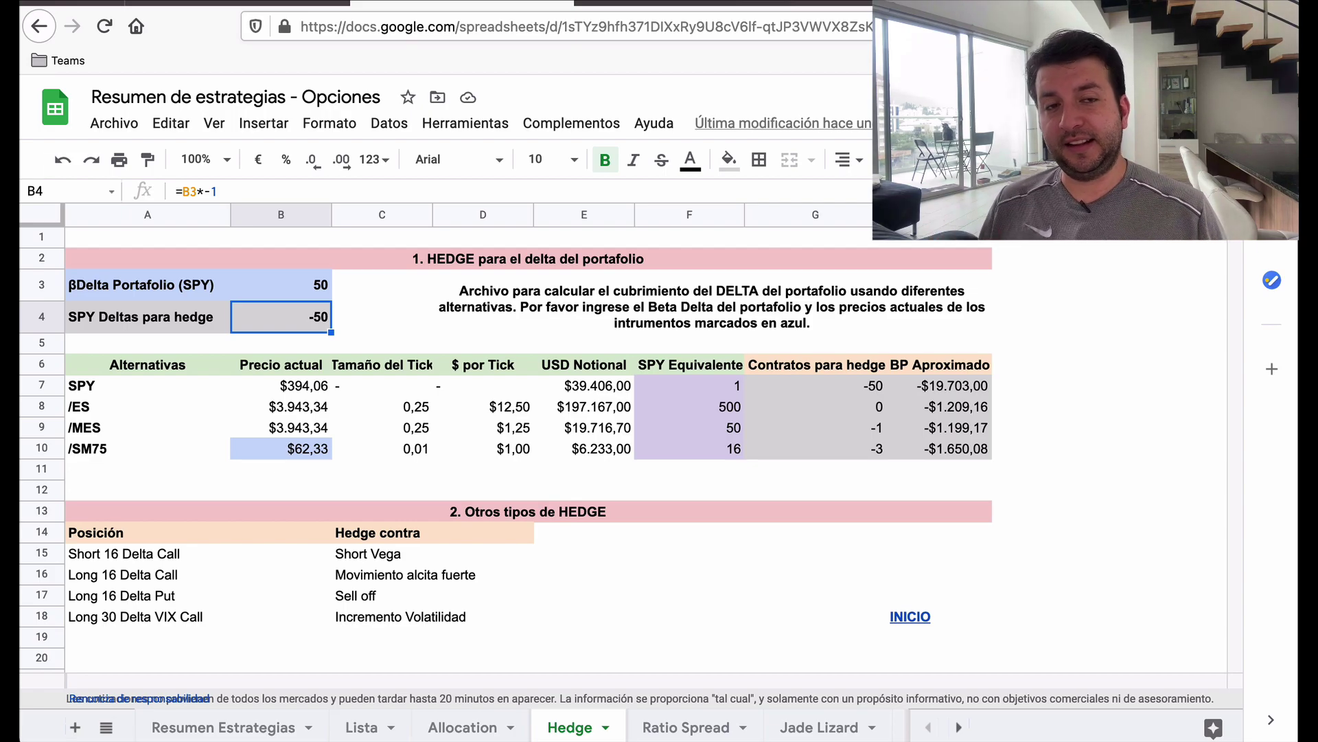
Examine the SPY hedge's price, USD notional, contracts and approximate buying power, and the SPY equivalent formula for /ES
key("Down")
key("Down")
key("Down")
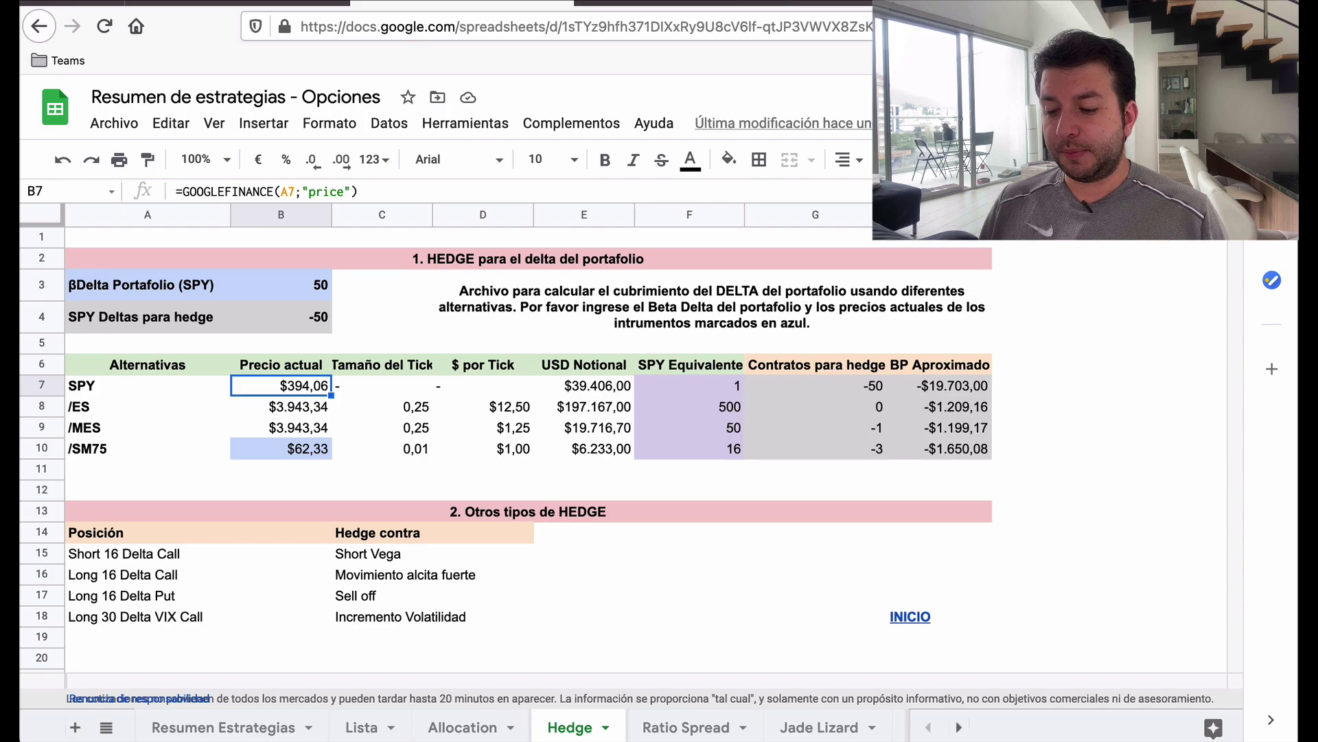
key("Right")
key("Right")
key("Right")
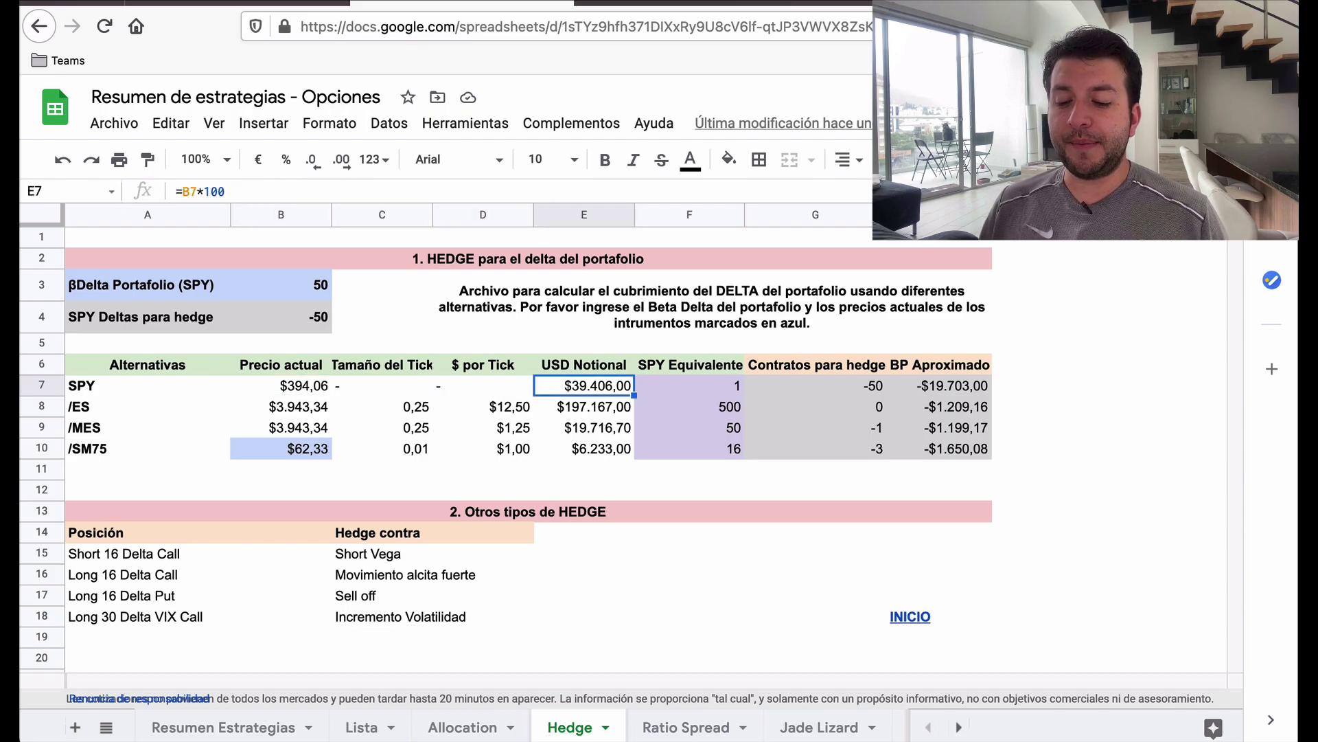
key("Right")
key("Down")
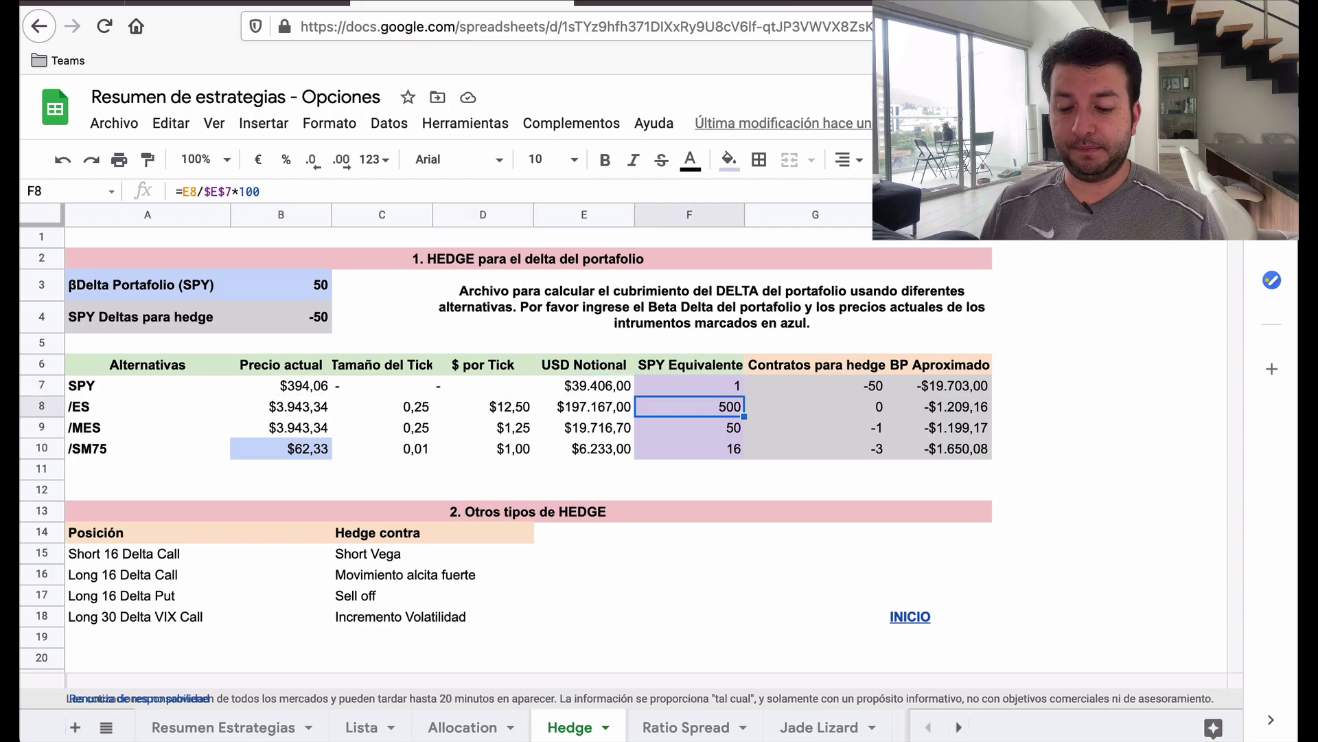
key("Right")
key("Up")
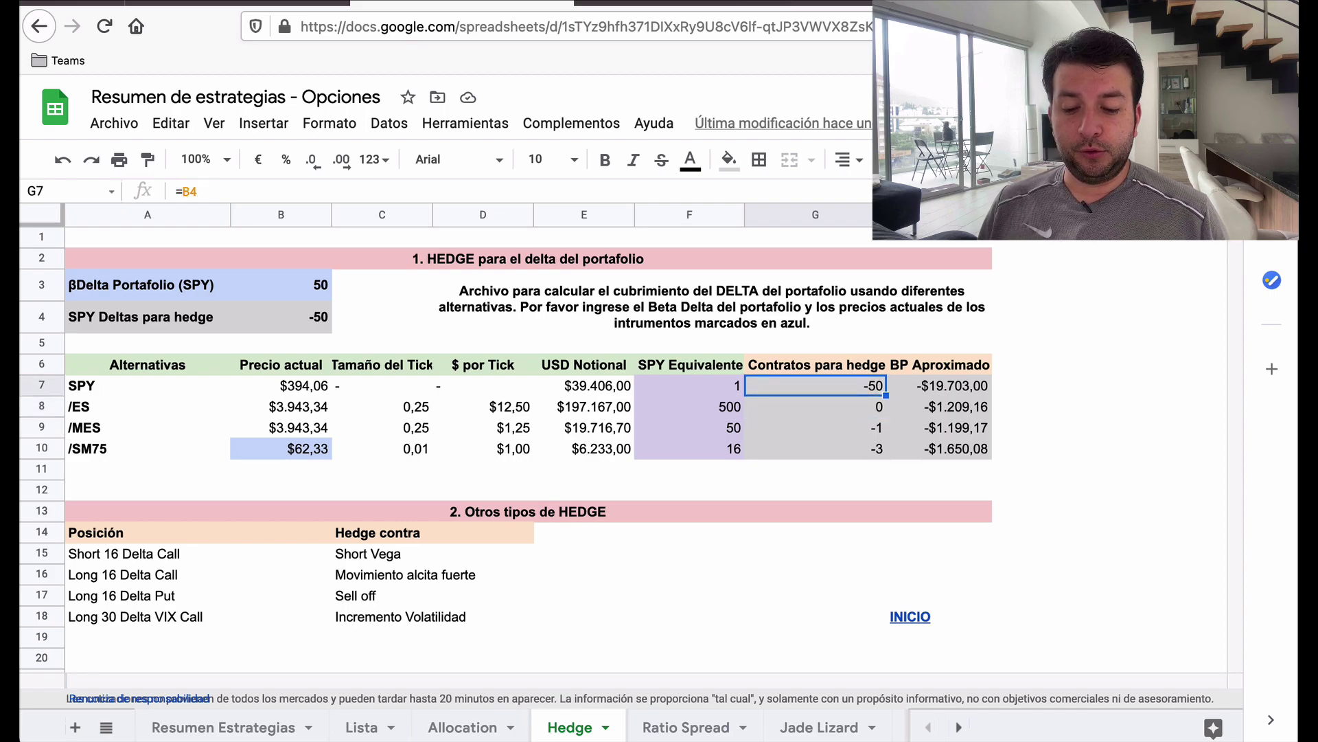
key("Right")
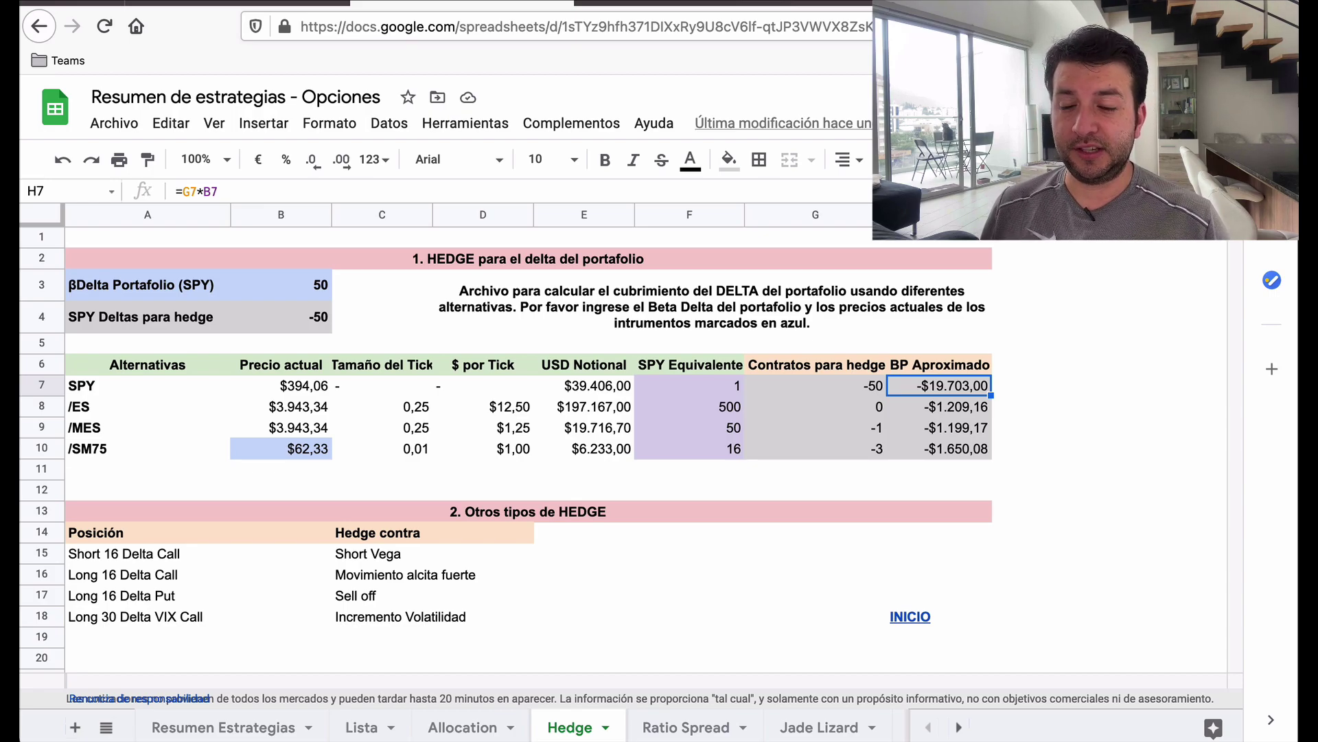
Set the portfolio's SPY beta delta to 500 and check the approximate buying power for the SPY hedge
left_click(305, 295)
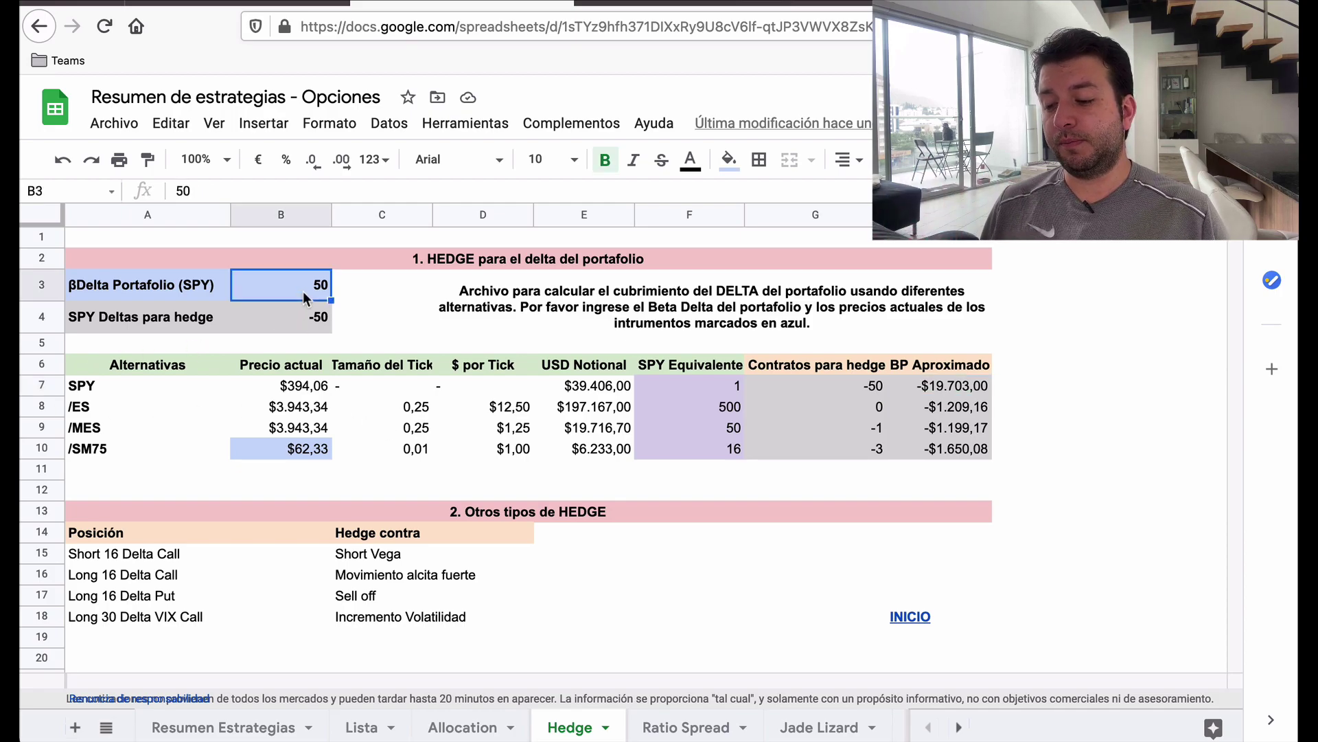
type("500")
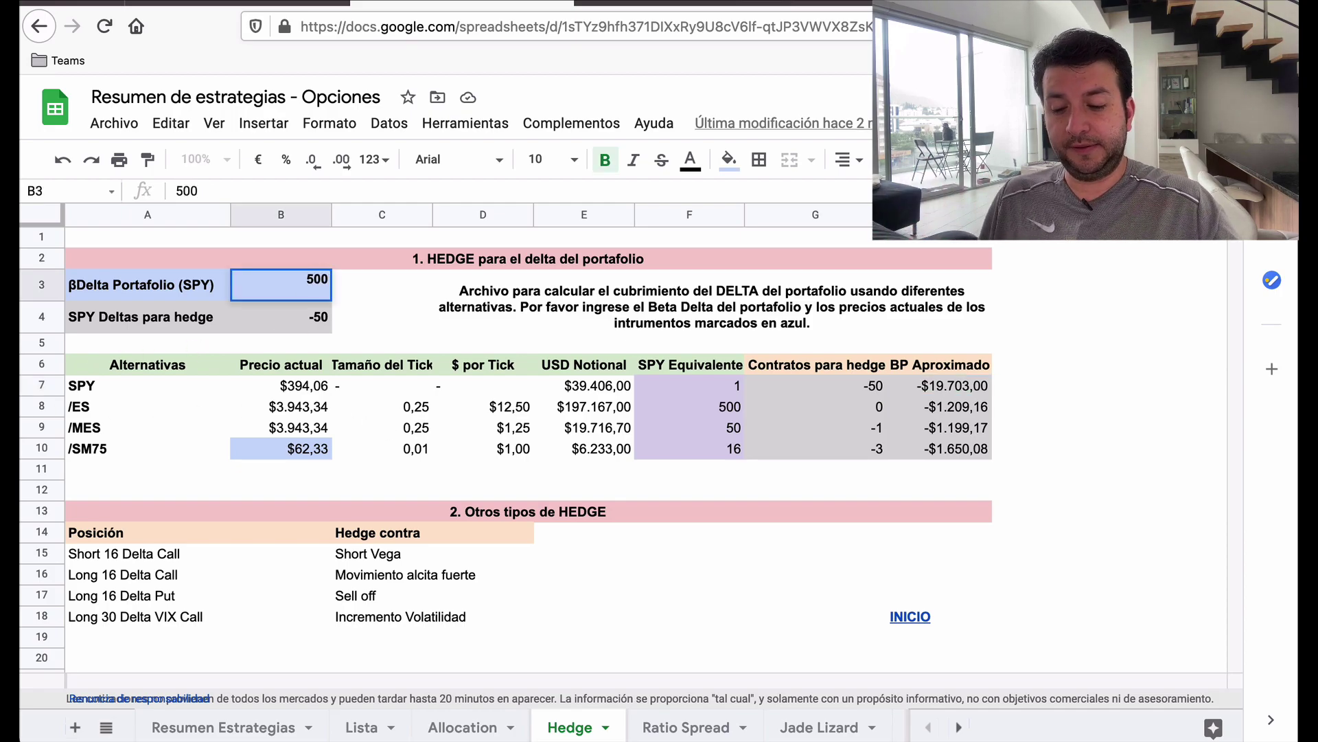
key("Return")
left_click(975, 387)
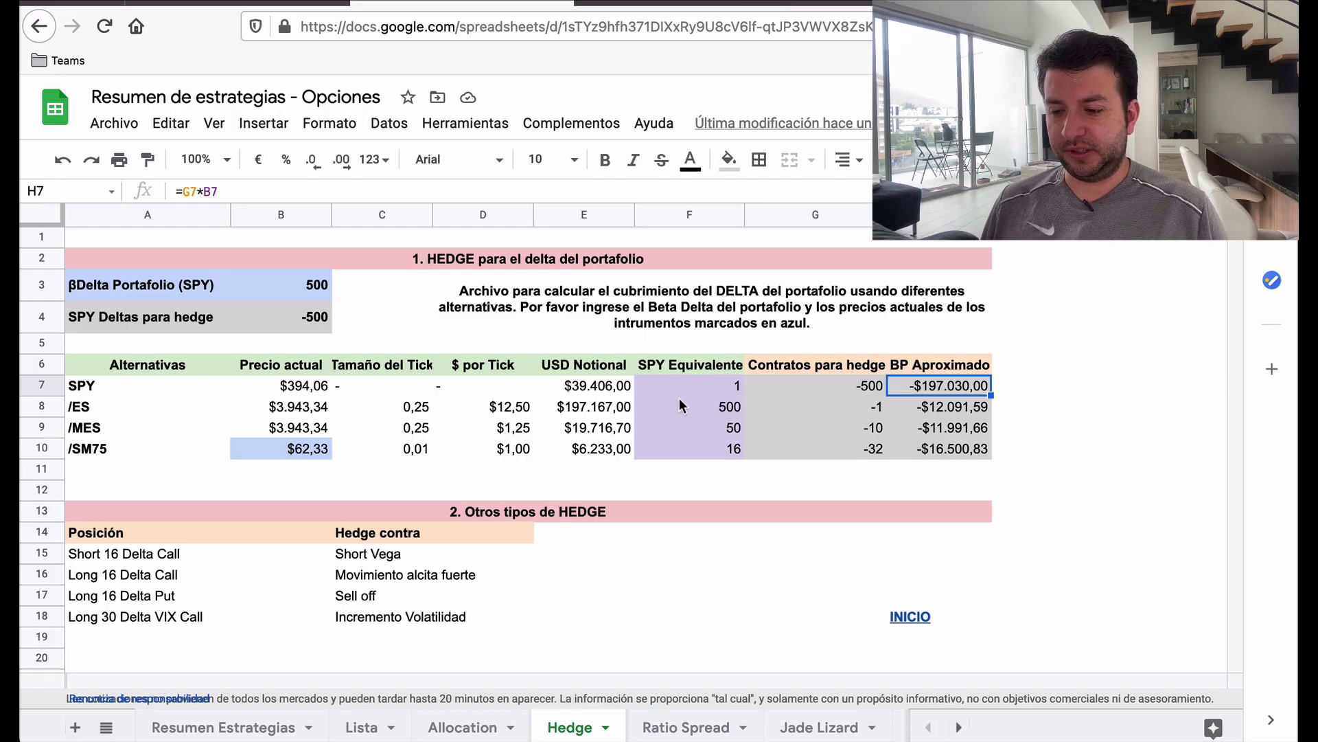
Return the portfolio's SPY beta delta to 50
left_click(323, 287)
type("50")
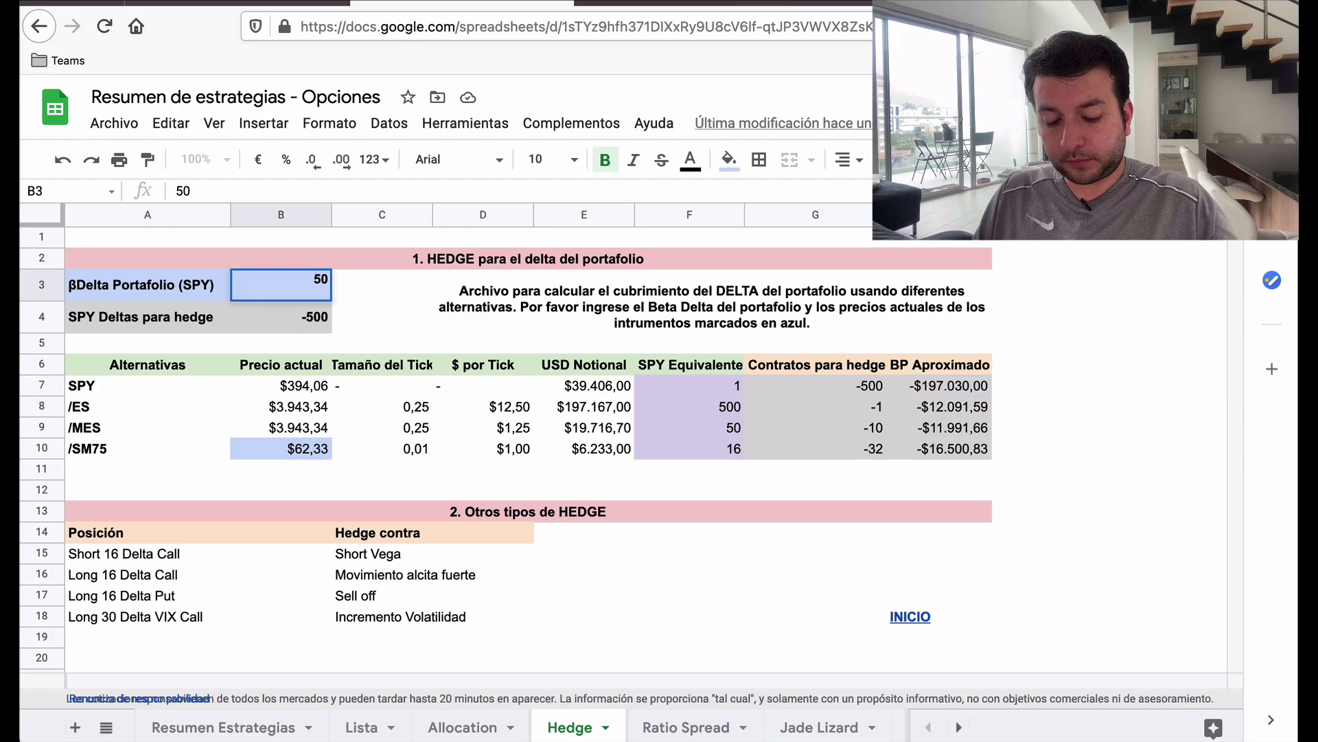
key("Return")
Examine the price sources for SPY and /ES and the tick size of the /ES future
left_click(281, 385)
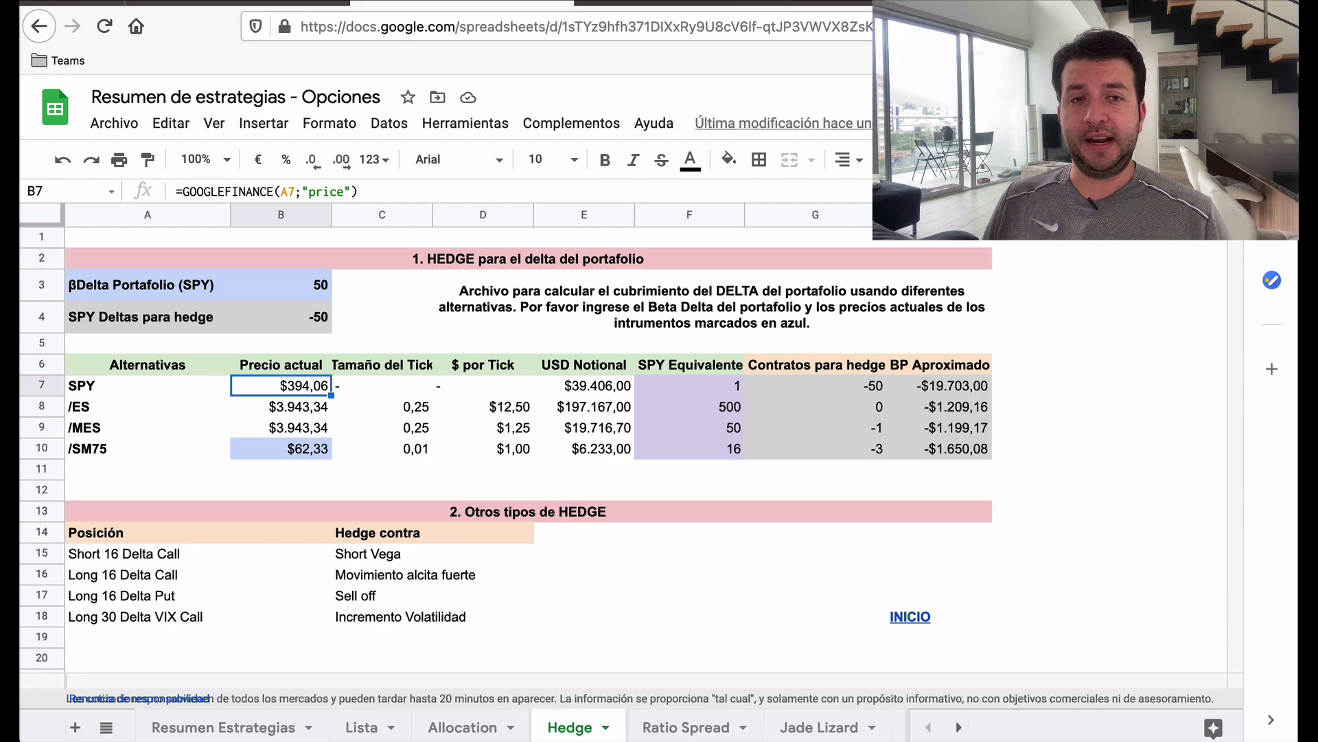
left_click(281, 406)
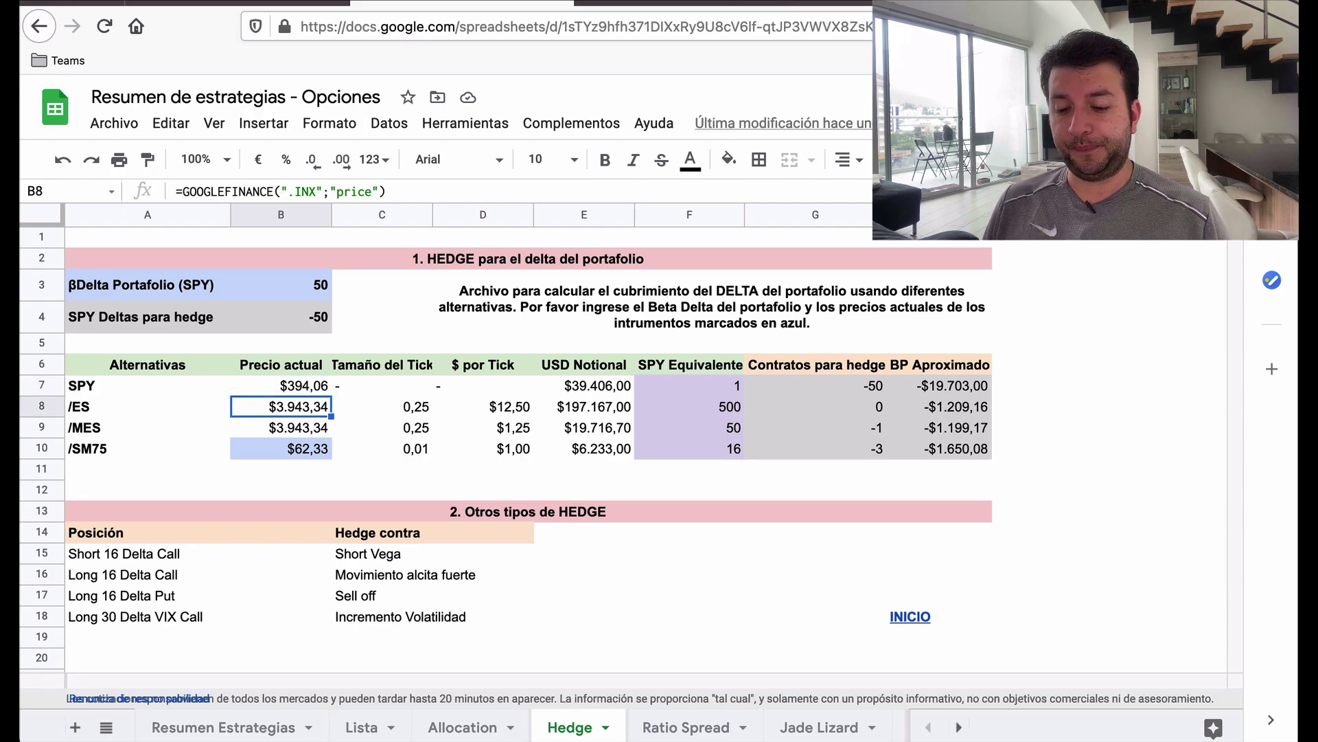
left_click(148, 406)
left_click(280, 407)
left_click(148, 407)
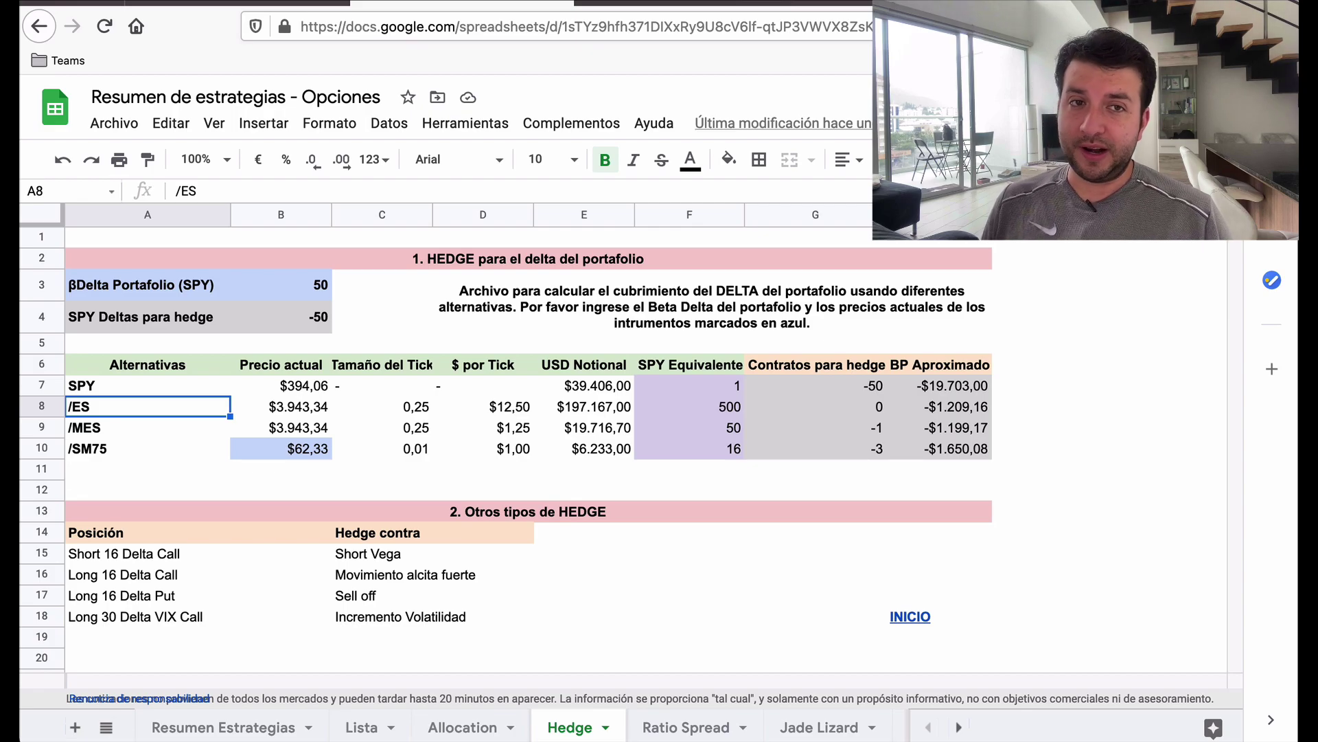
left_click(281, 407)
left_click(381, 406)
left_click(280, 407)
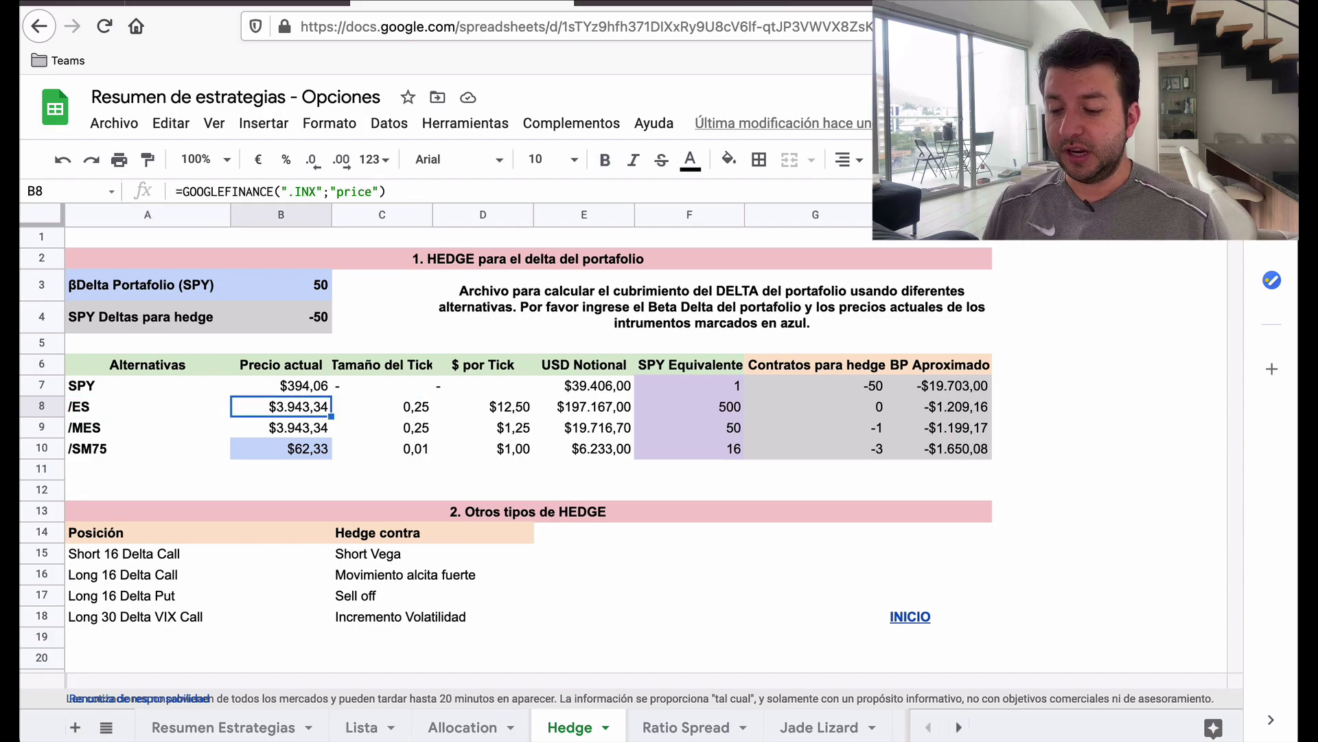
left_click(382, 406)
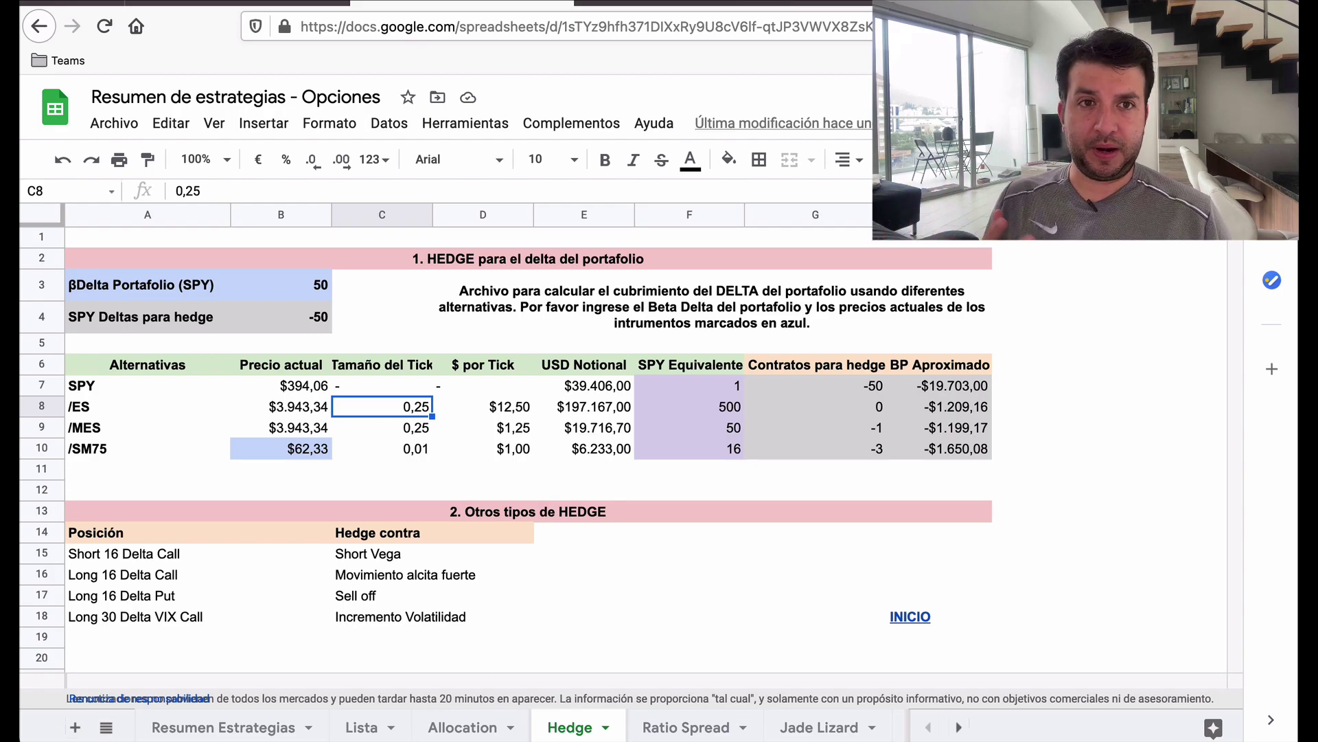
Examine the /ES row's dollars per tick, USD notional, SPY equivalent, approximate buying power and contracts needed for the hedge
left_click(483, 407)
left_click(584, 407)
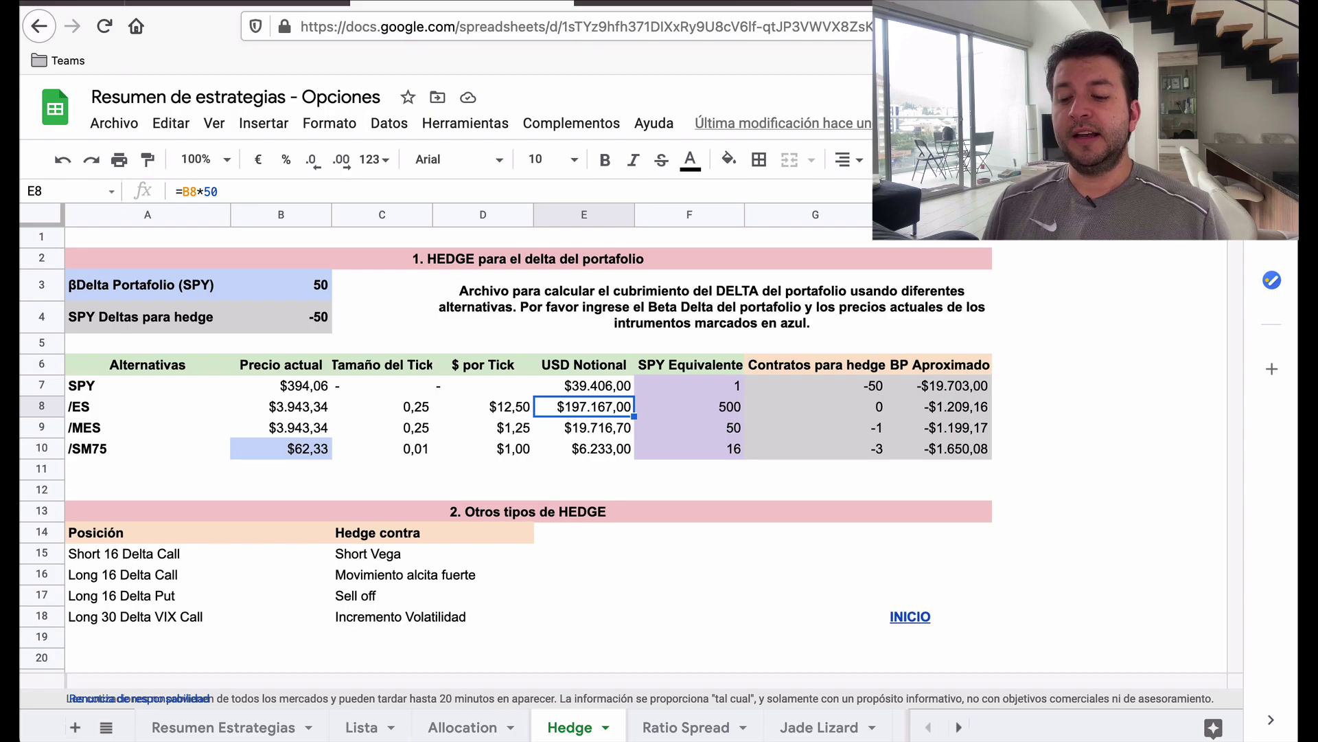
left_click(690, 406)
left_click(584, 407)
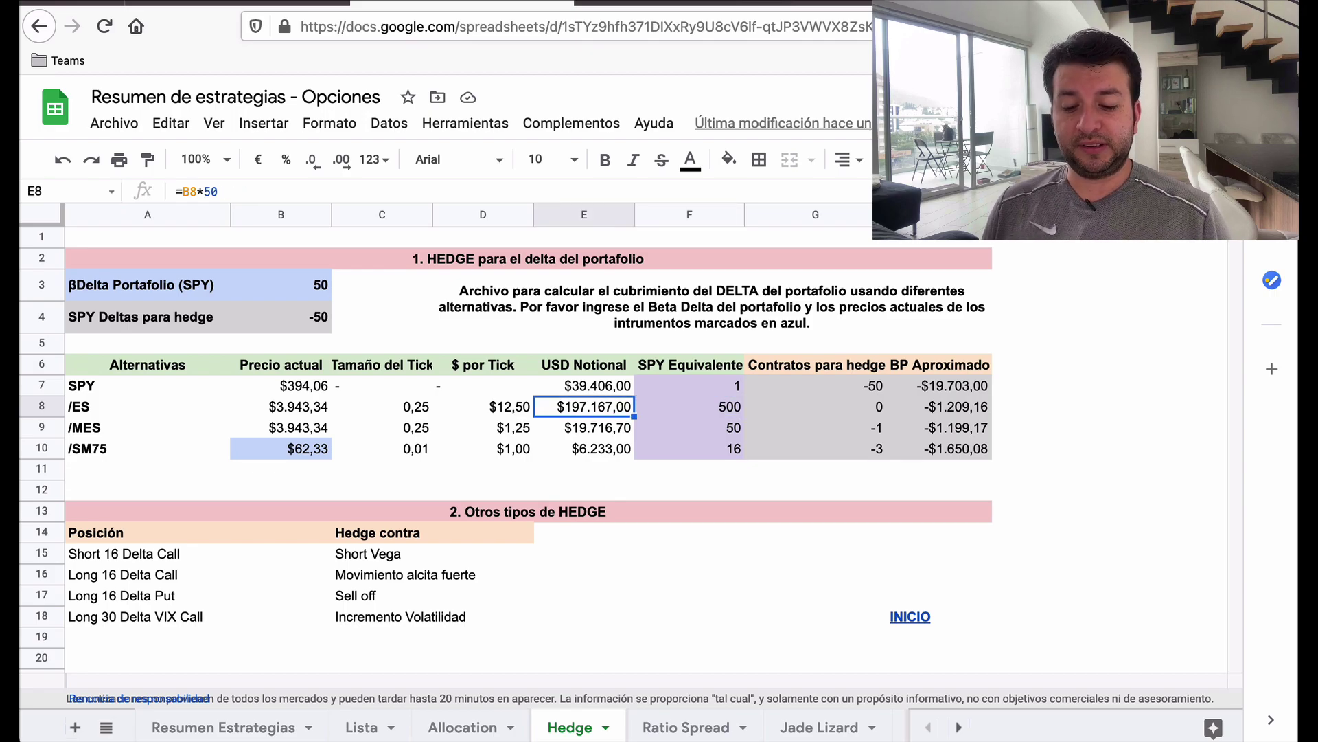
left_click(689, 406)
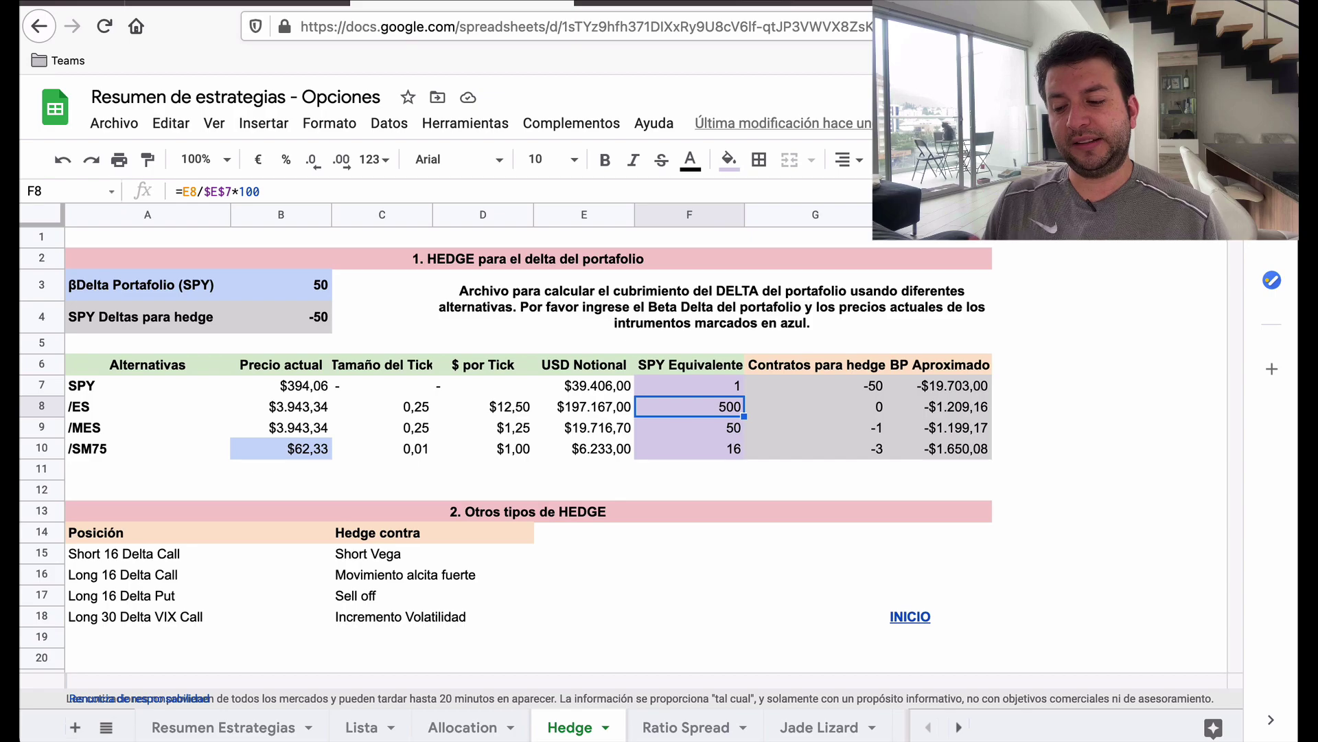
left_click(939, 407)
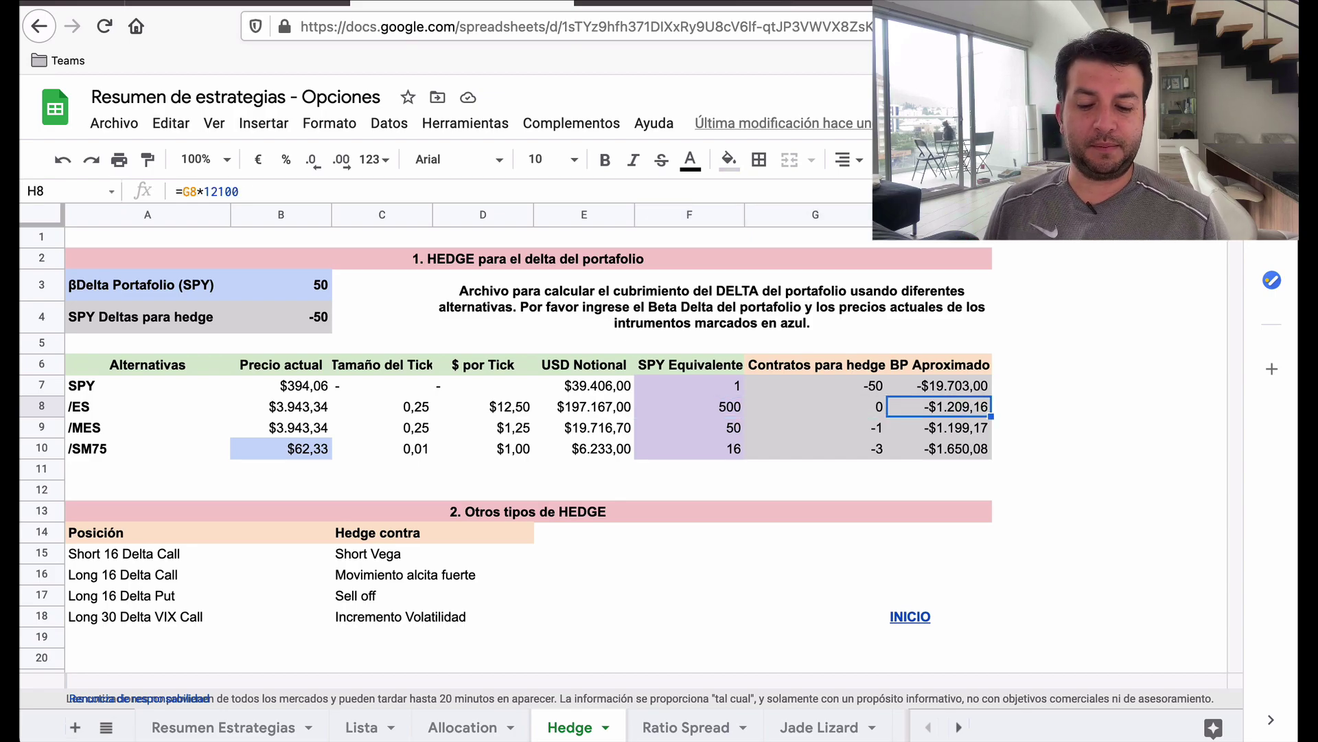
left_click(816, 406)
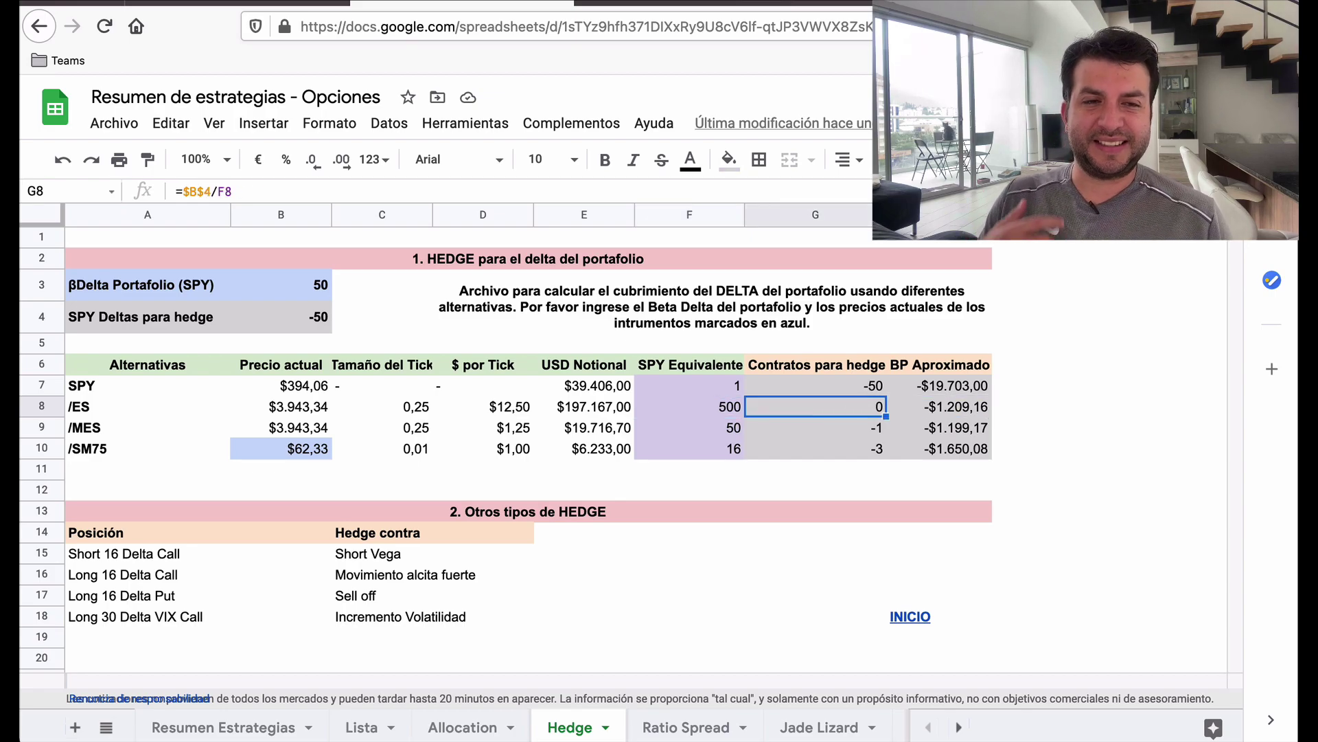
Set the portfolio's SPY beta delta to 500
left_click(302, 287)
type("500")
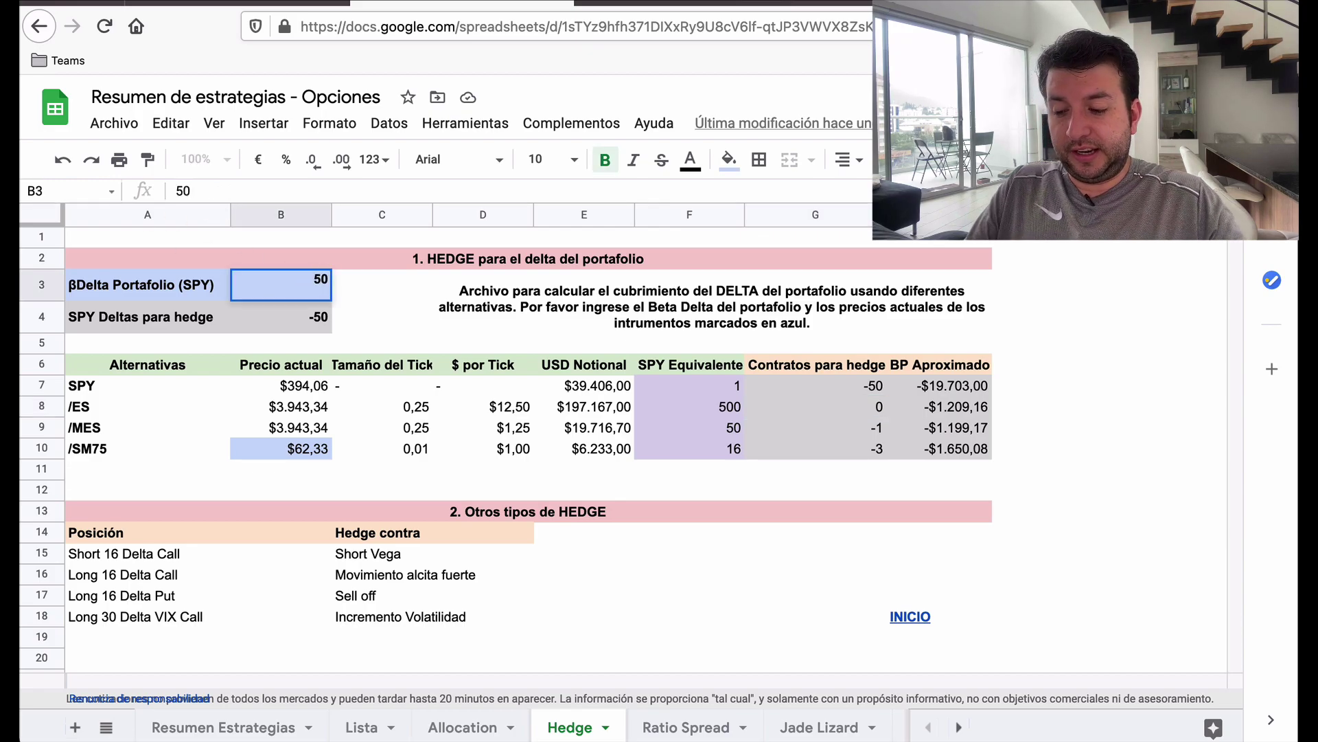
key("Return")
Check the /ES hedge's SPY equivalent and contracts, and compare its approximate buying power with that of the SPY hedge
key("Down")
key("Down")
key("Down")
key("Down")
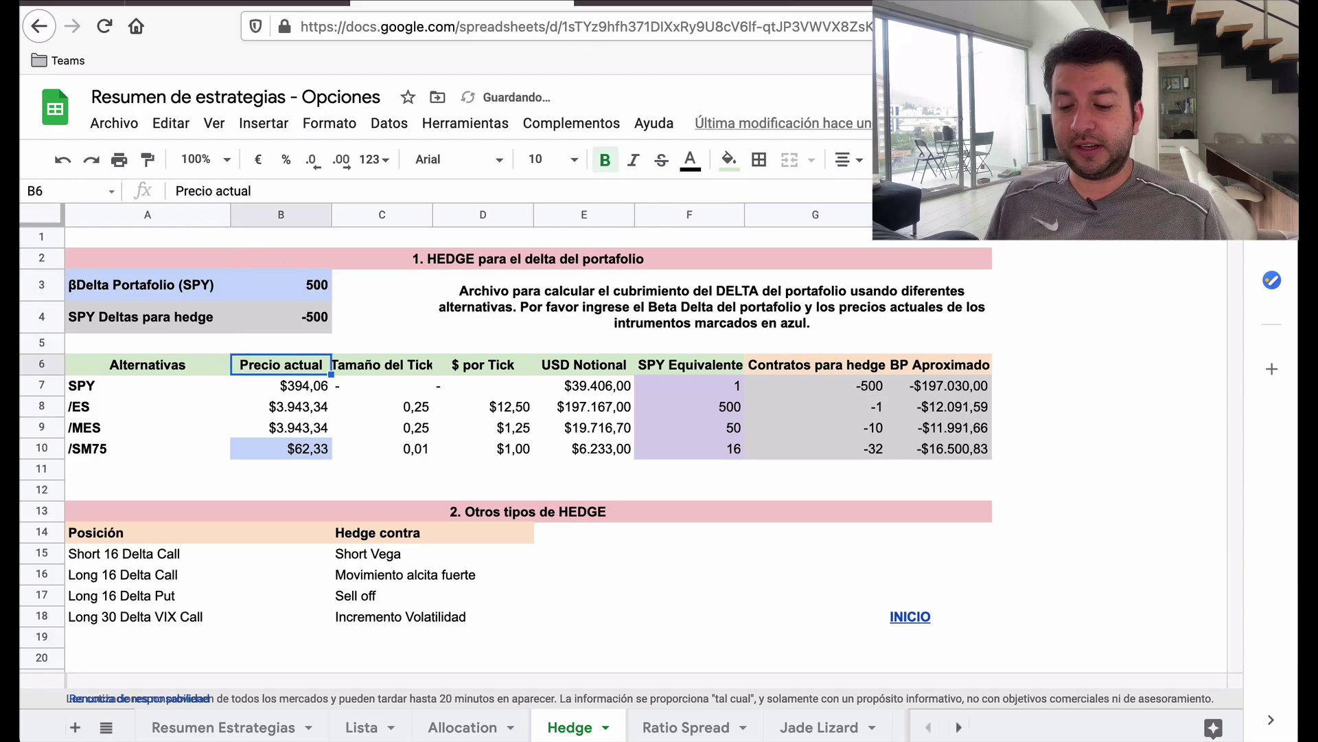
key("Right")
key("Right")
key("Right")
key("Right")
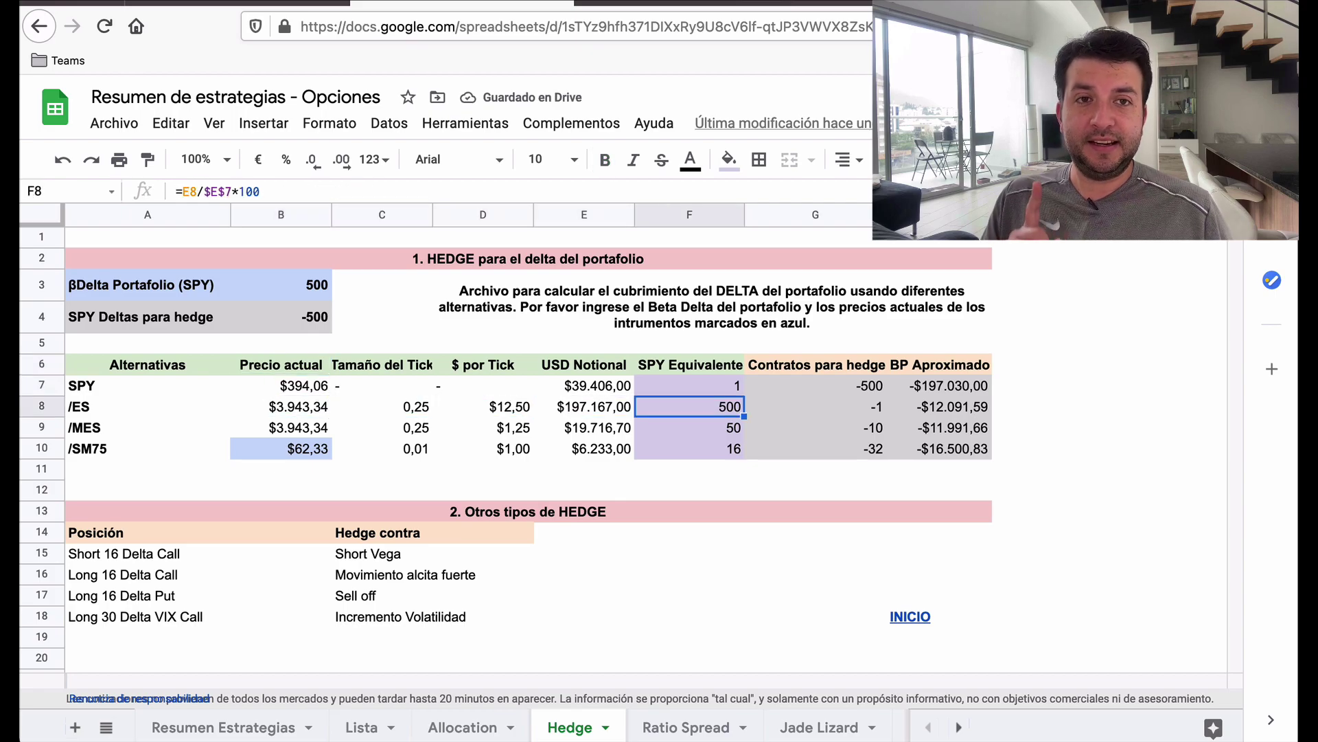
key("Right")
key("Right")
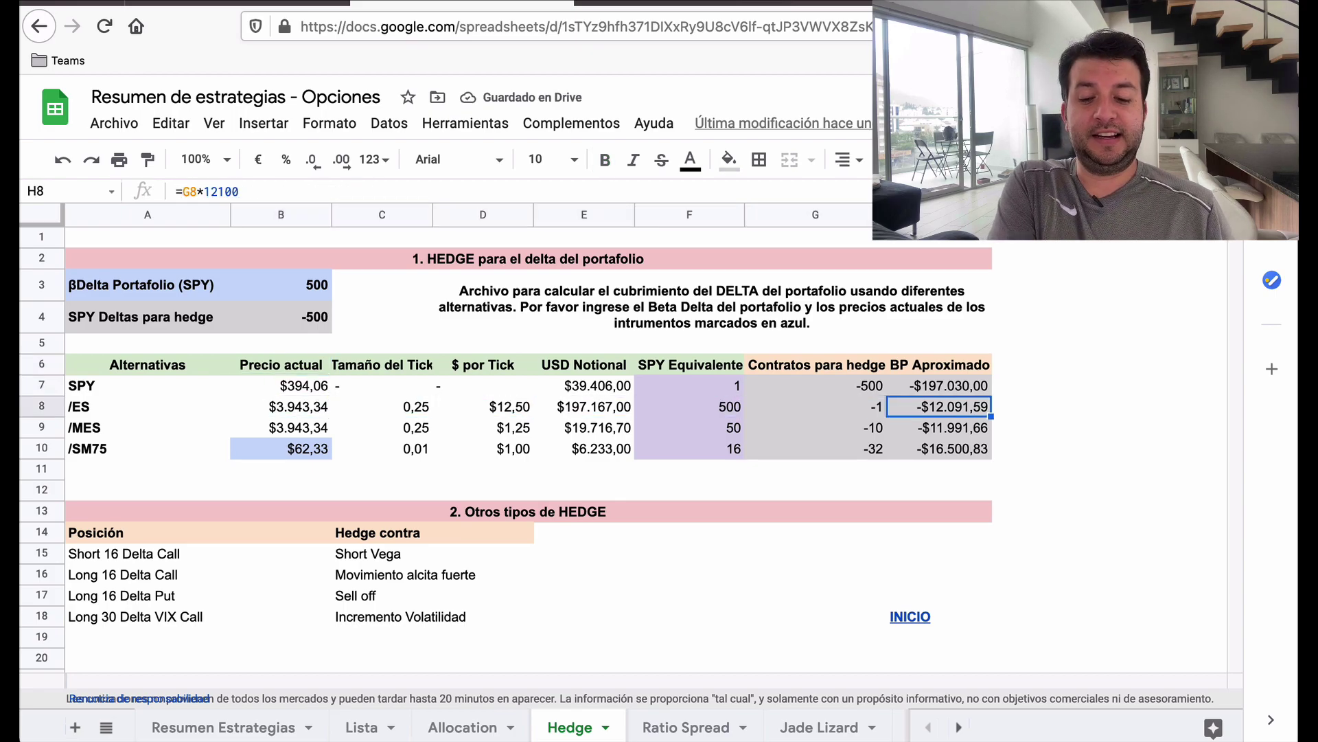
key("Left")
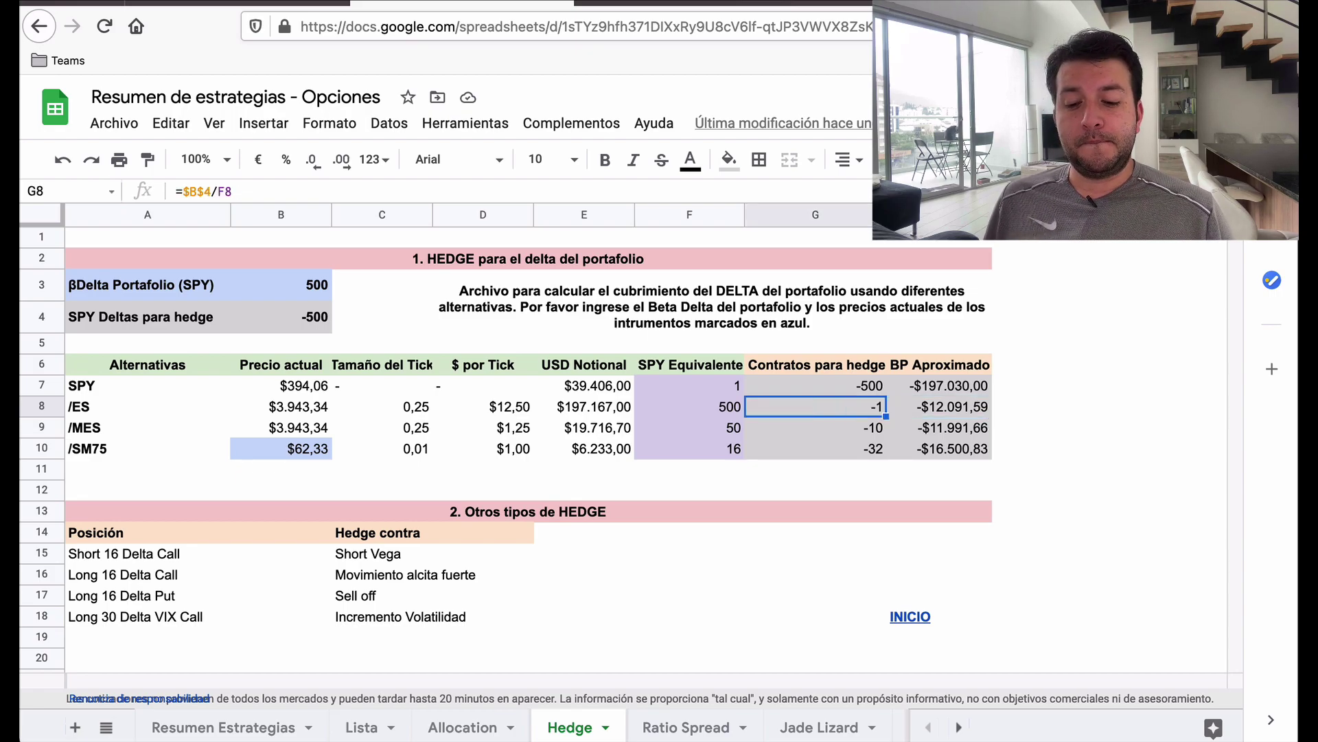
key("Right")
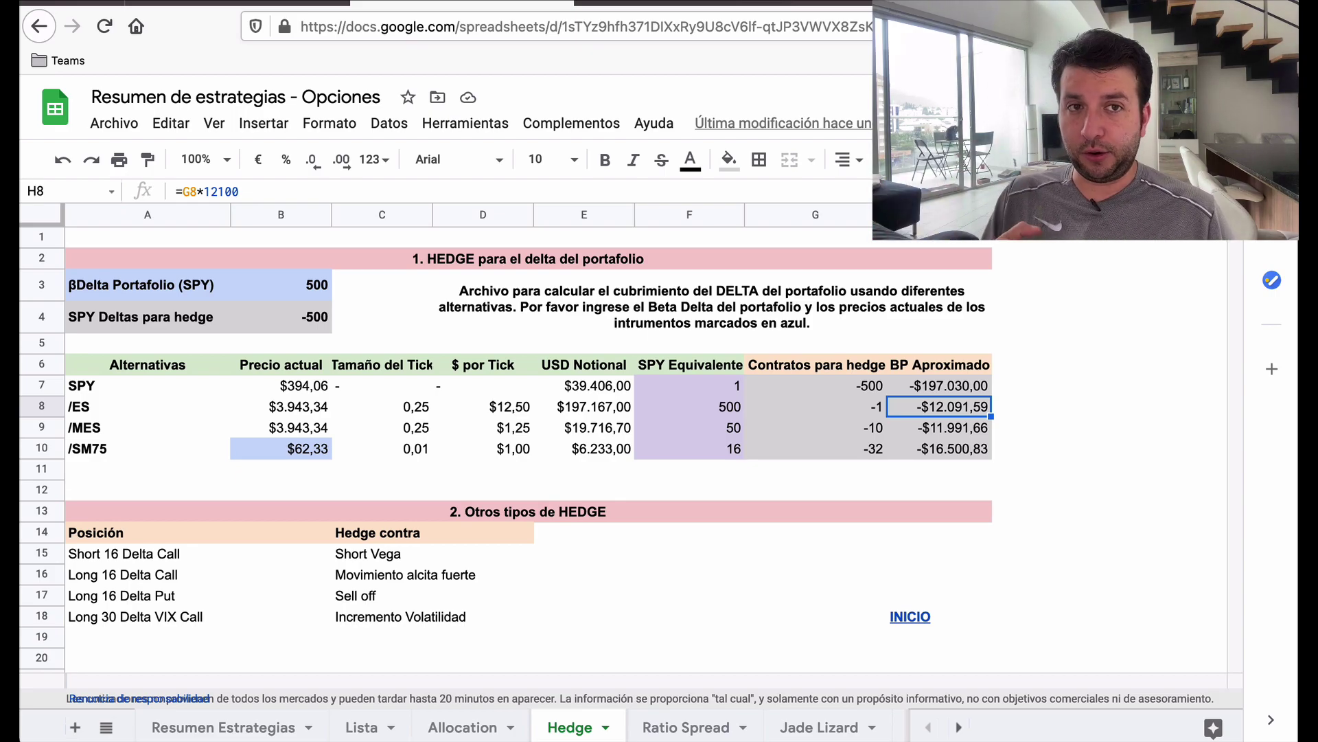
key("Up")
key("Down")
key("Up")
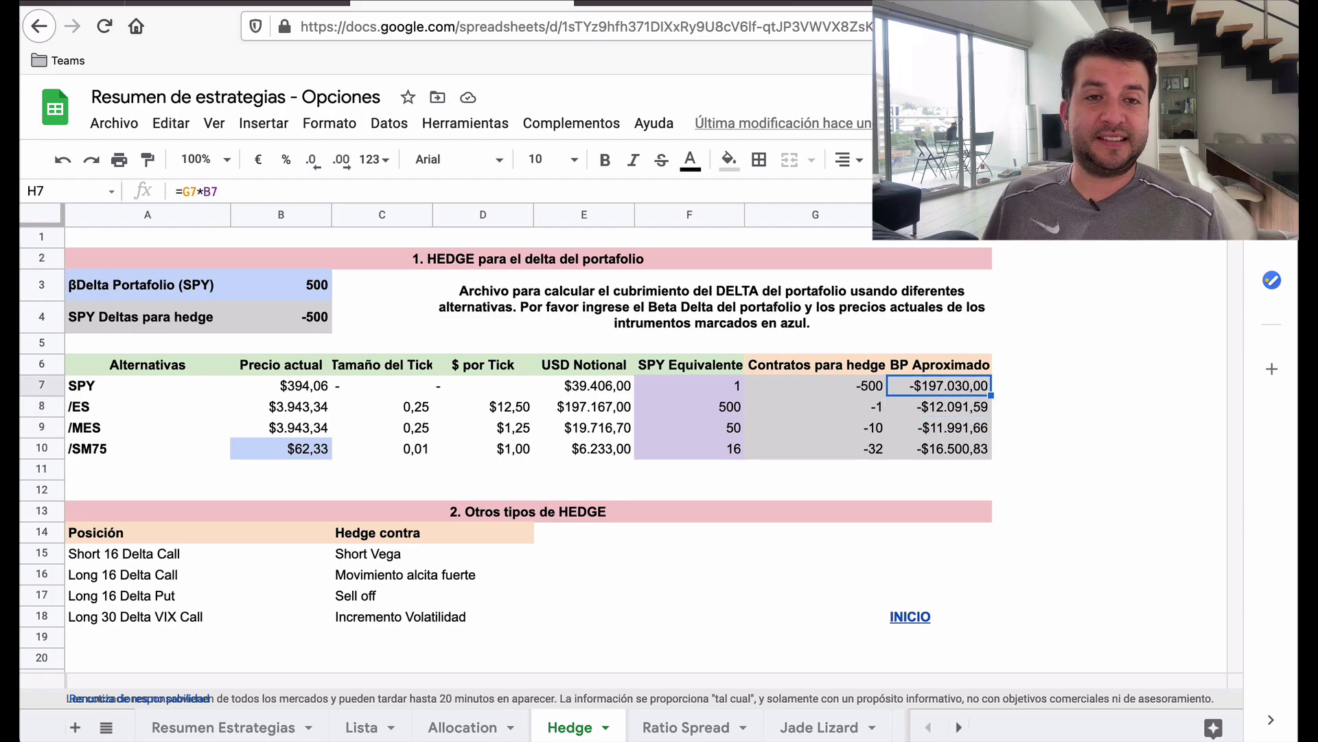
key("Down")
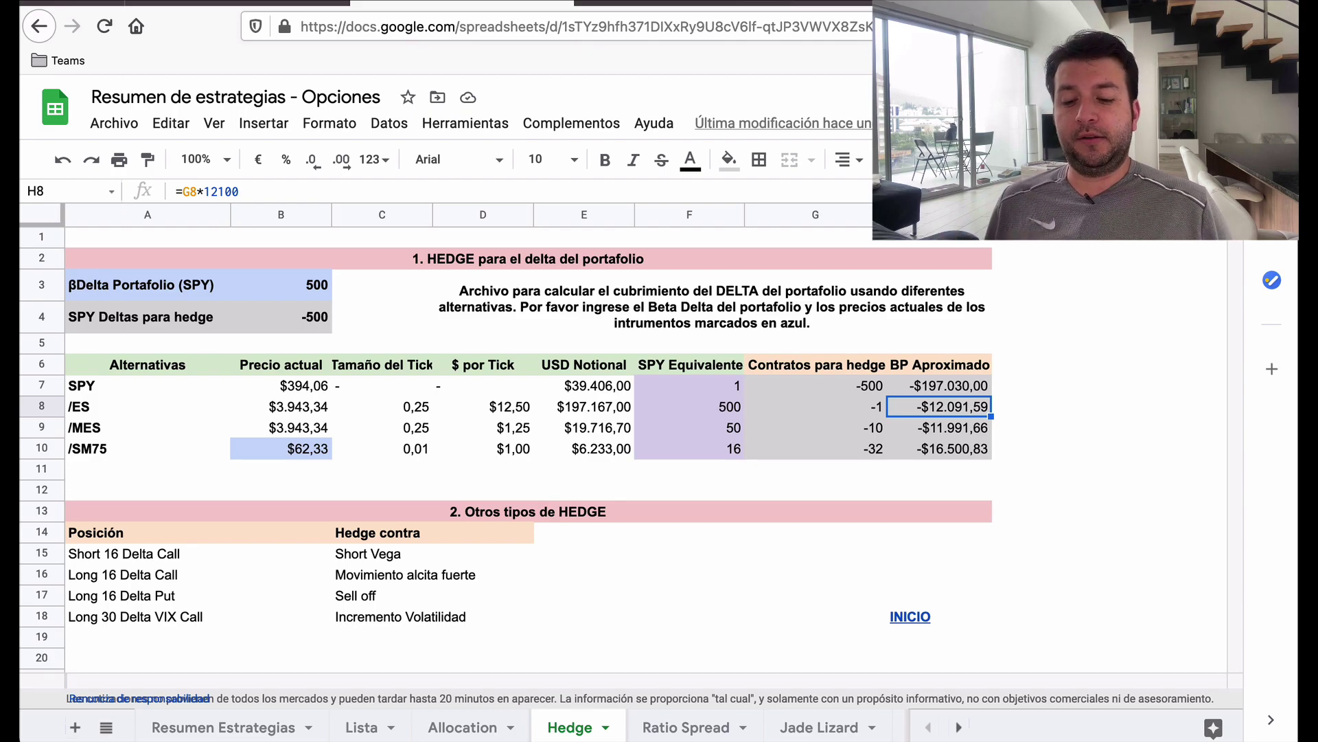
Restore the portfolio's SPY beta delta to 50
left_click(816, 407)
key("Left")
key("Left")
key("Left")
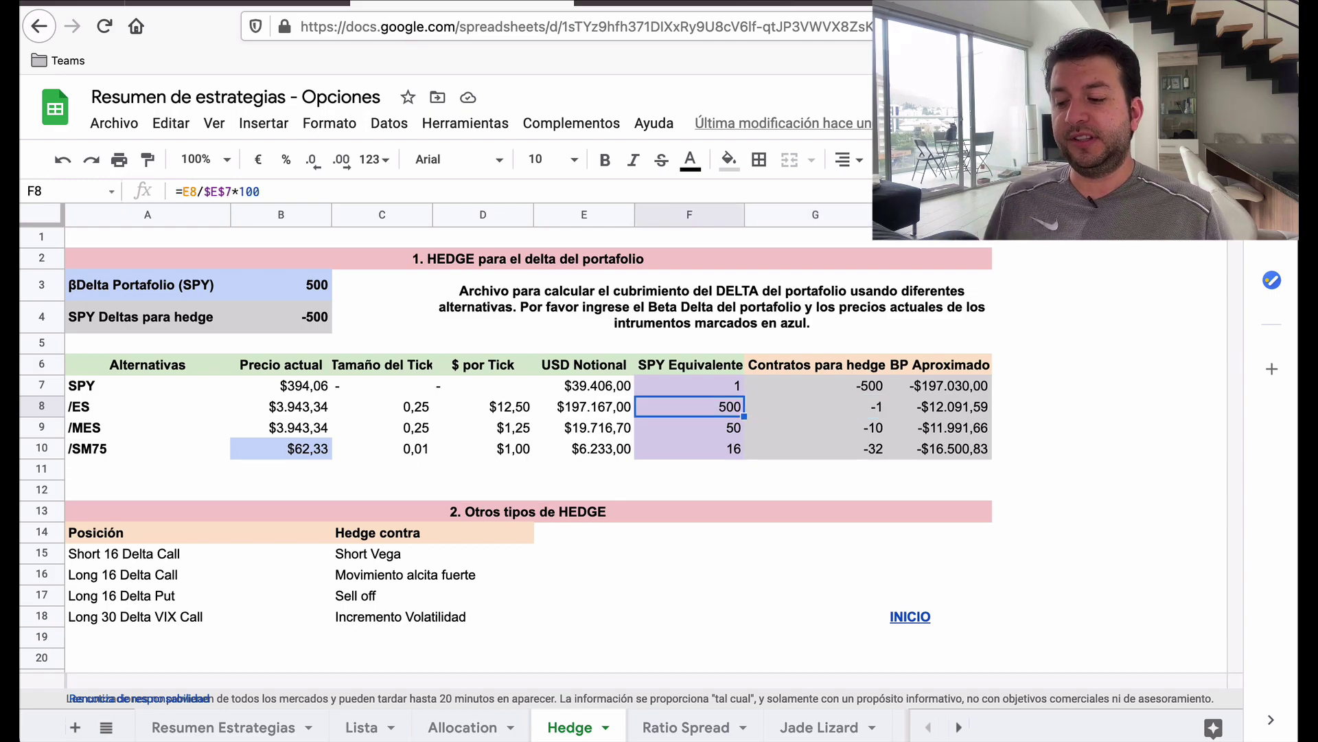
key("Left")
key("Left")
key("Up")
key("Up")
key("Up")
key("Up")
key("Up")
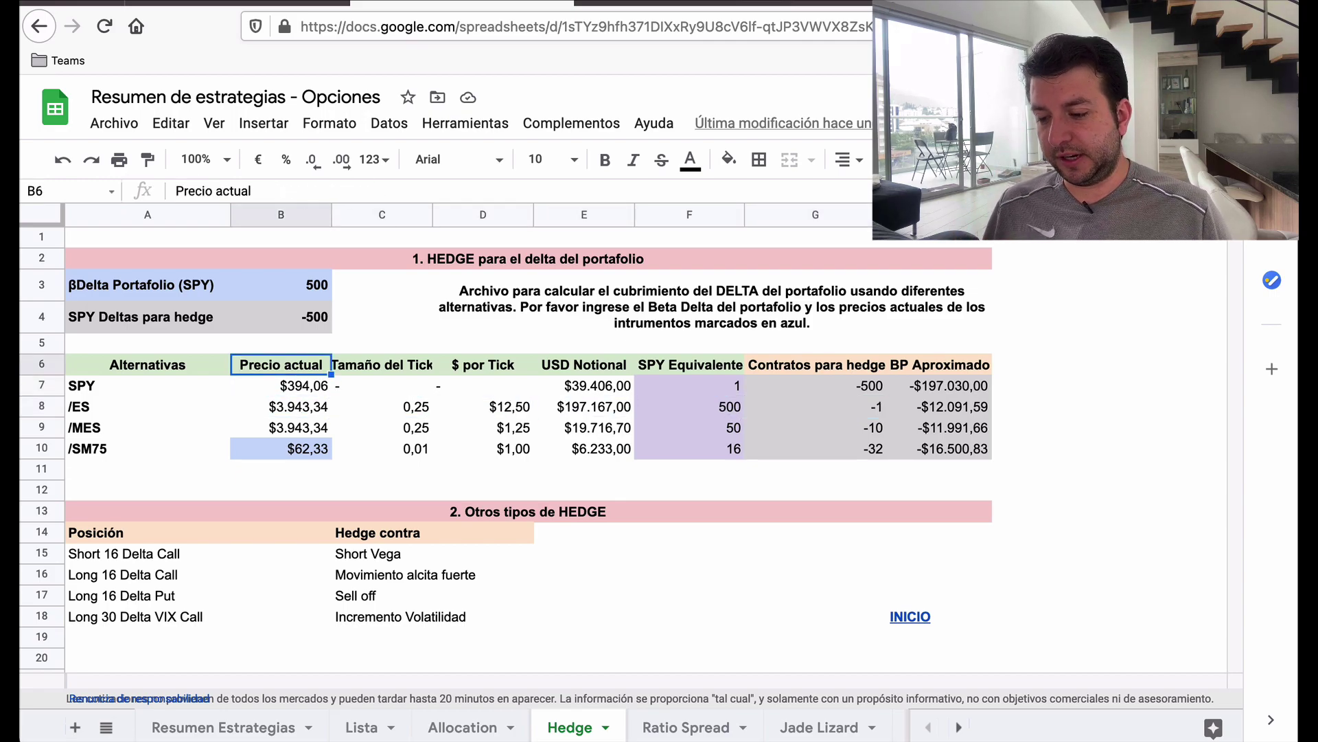
type("50")
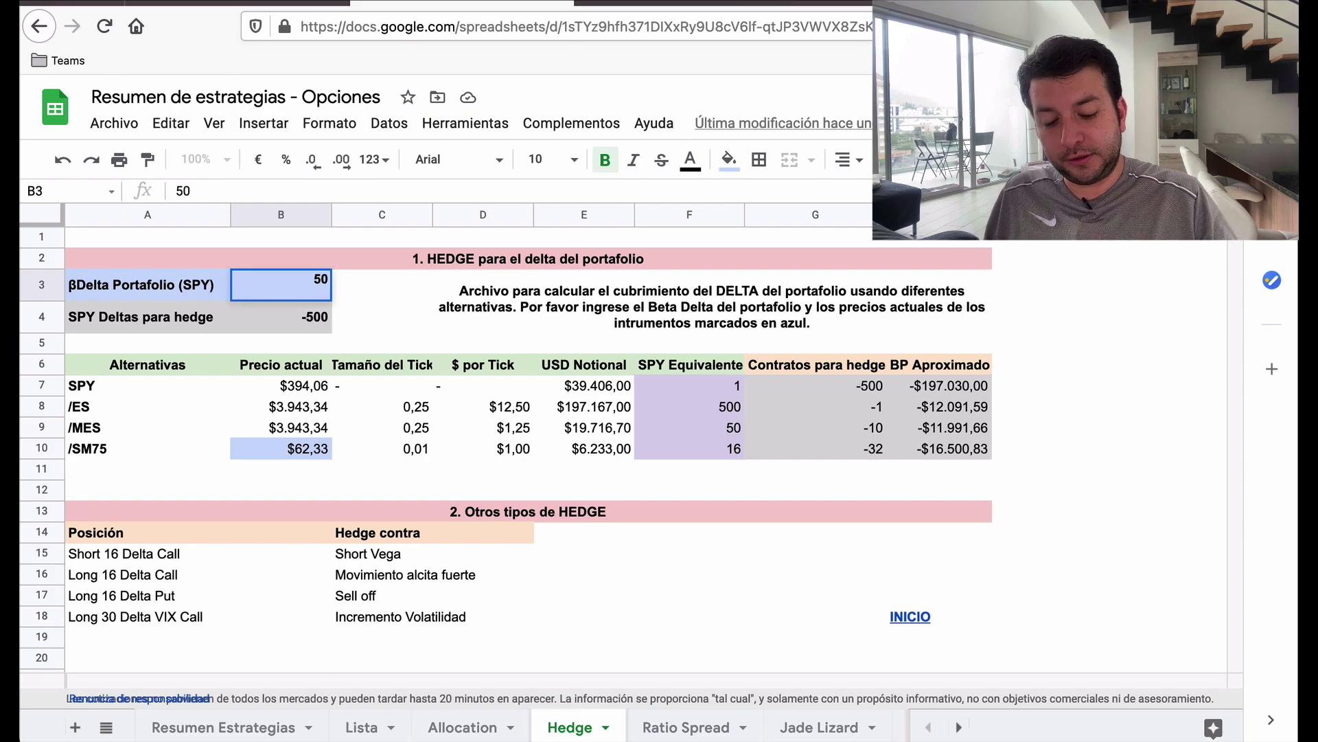
key("Return")
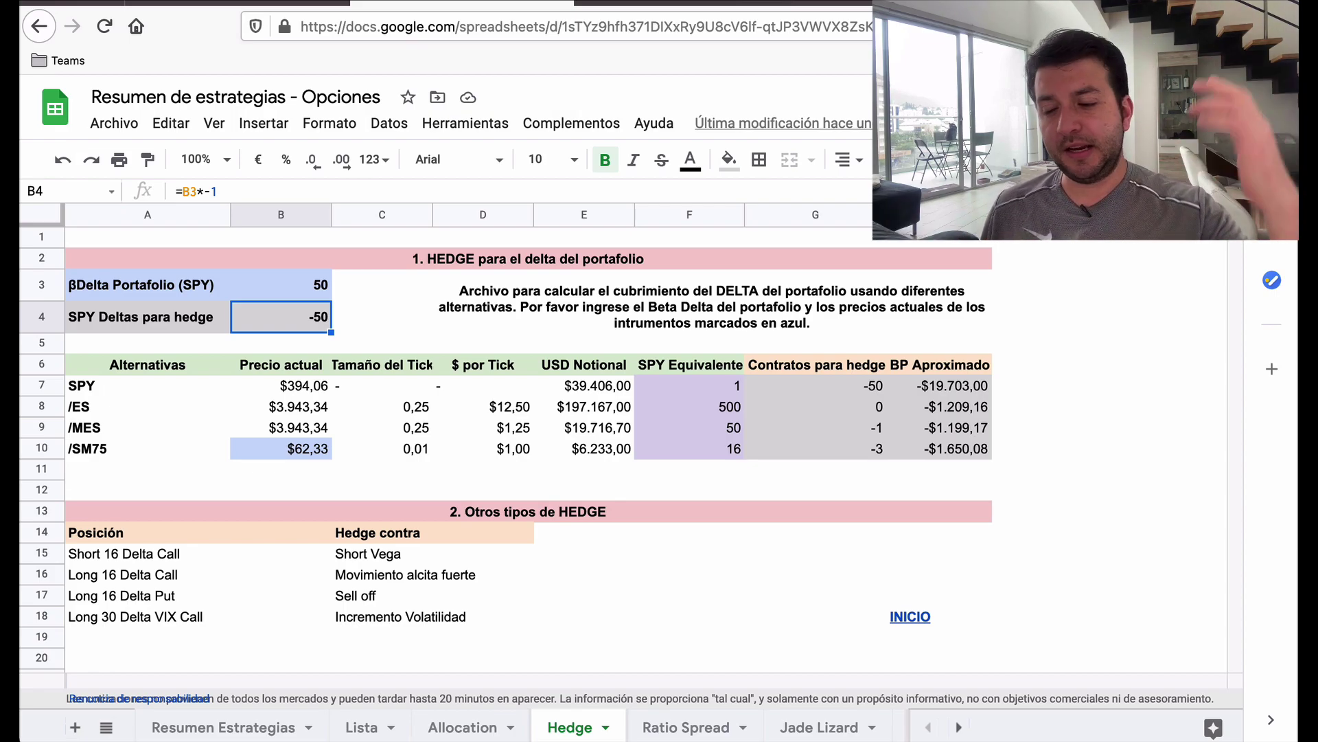
Examine the /ES price source and compare the dollars per tick of /ES and /MES
key("Up")
key("Down")
key("Down")
key("Down")
key("Down")
key("Down")
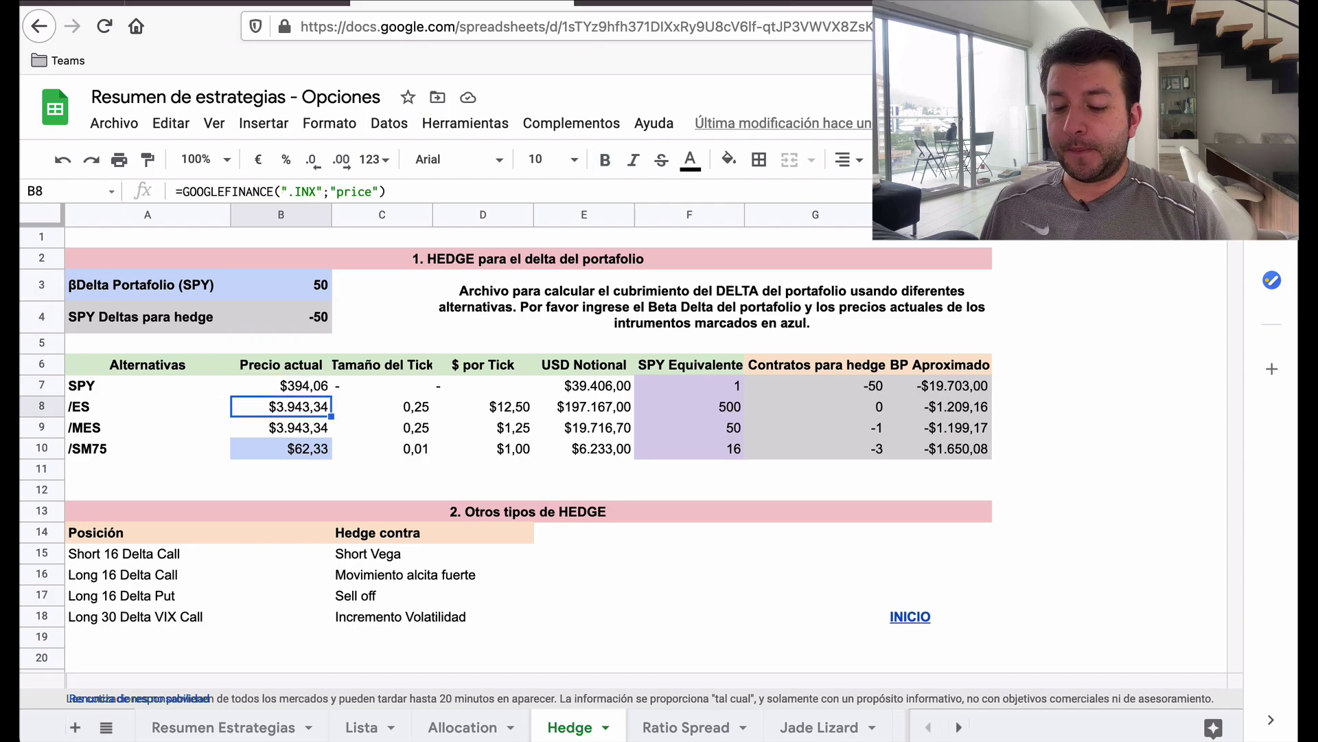
key("Right")
key("Right")
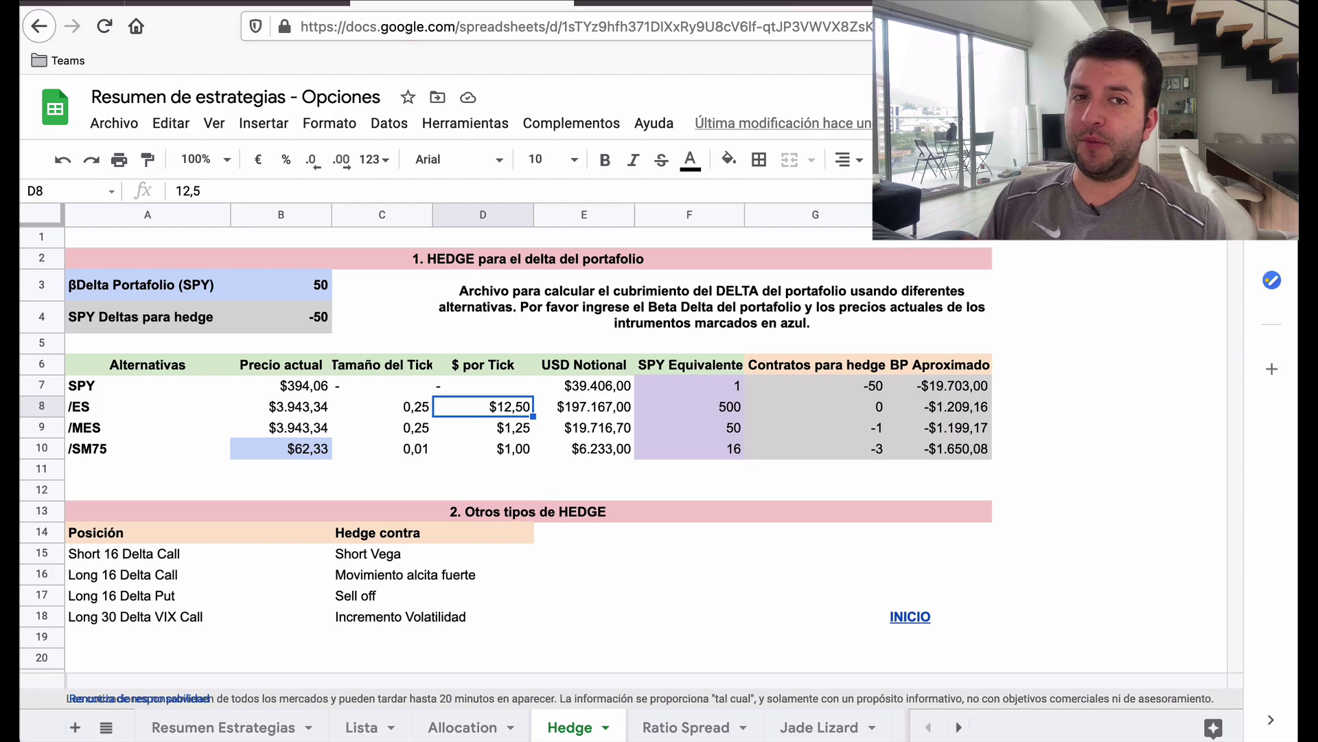
key("Down")
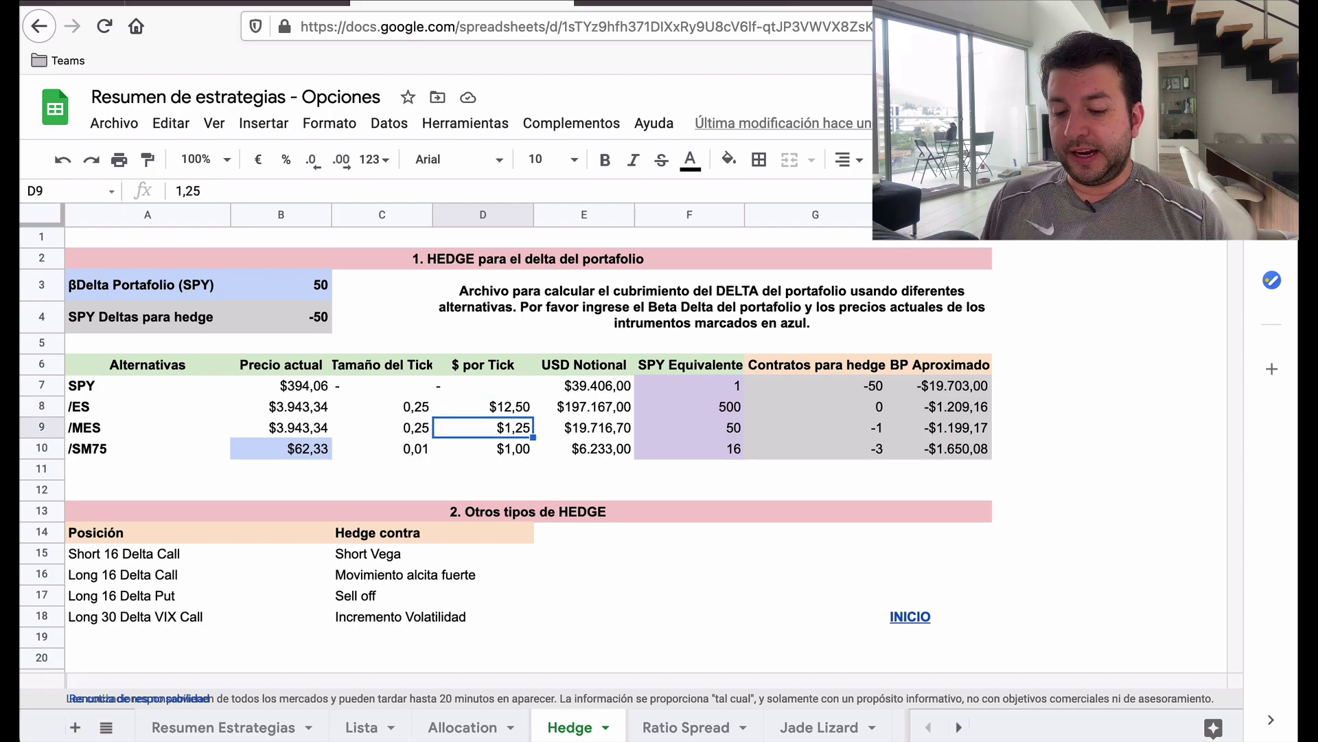
Review the portfolio's SPY beta delta and the formula for the SPY deltas needed to hedge it
key("Left")
key("Left")
key("Up")
key("Up")
key("Up")
key("Up")
key("Up")
key("Up")
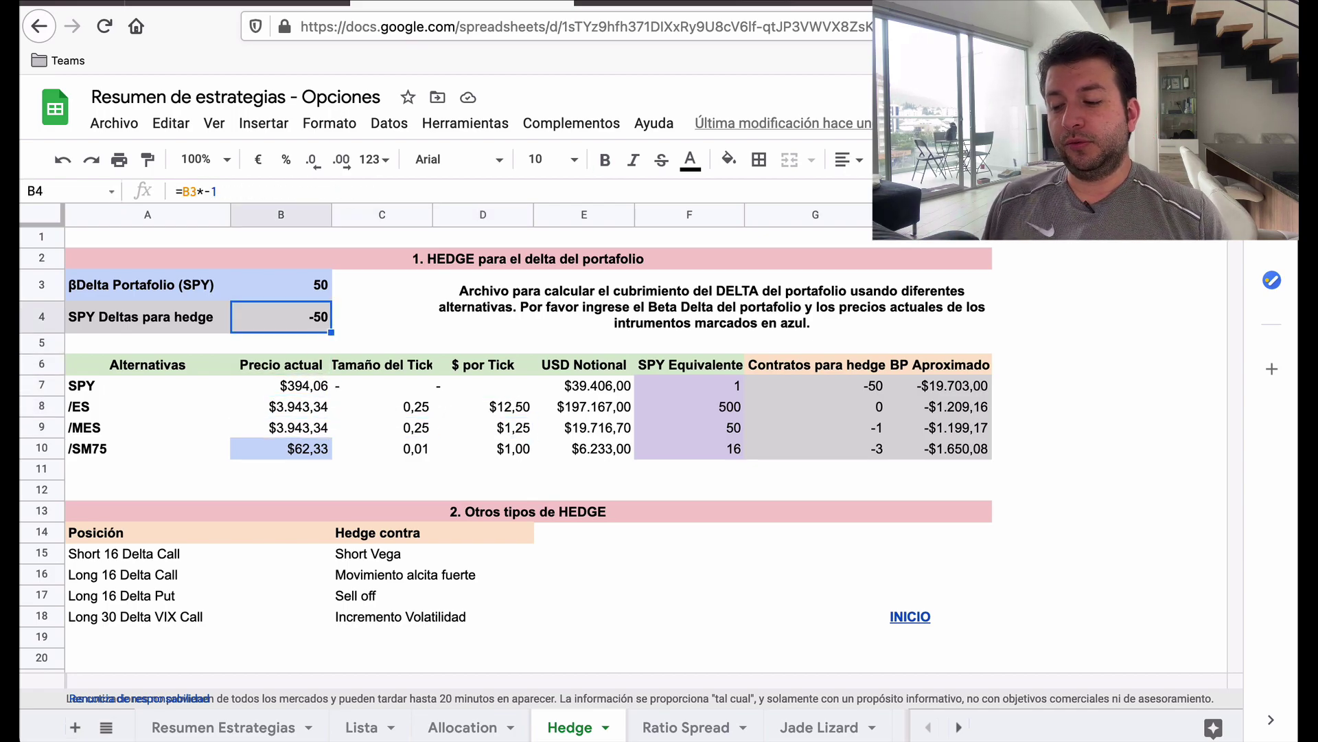
key("Down")
key("Down")
key("Down")
key("Down")
key("Down")
key("Down")
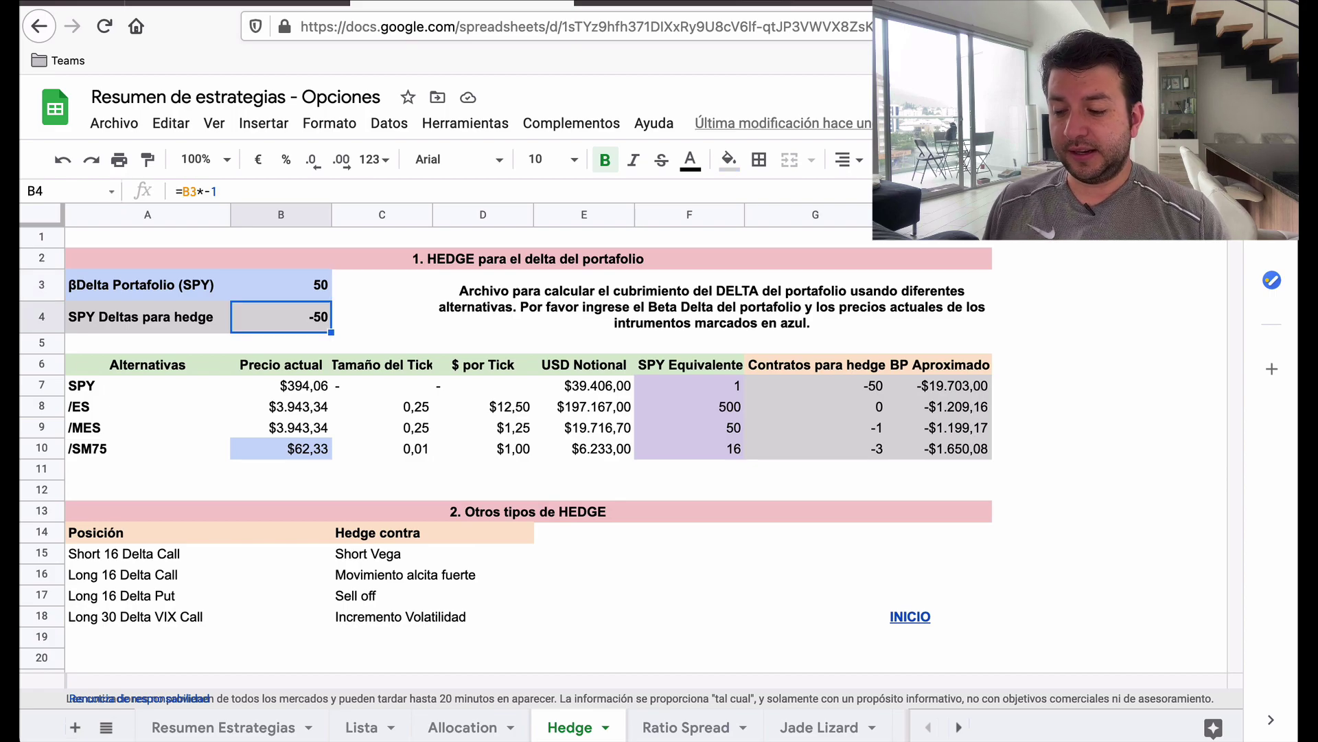
key("Up")
key("Up")
key("Down")
key("Down")
Examine the /MES row's dollars per tick, USD notional, SPY equivalent, contracts for the hedge and approximate buying power
key("Right")
key("Right")
key("Right")
key("Right")
key("Right")
key("Right")
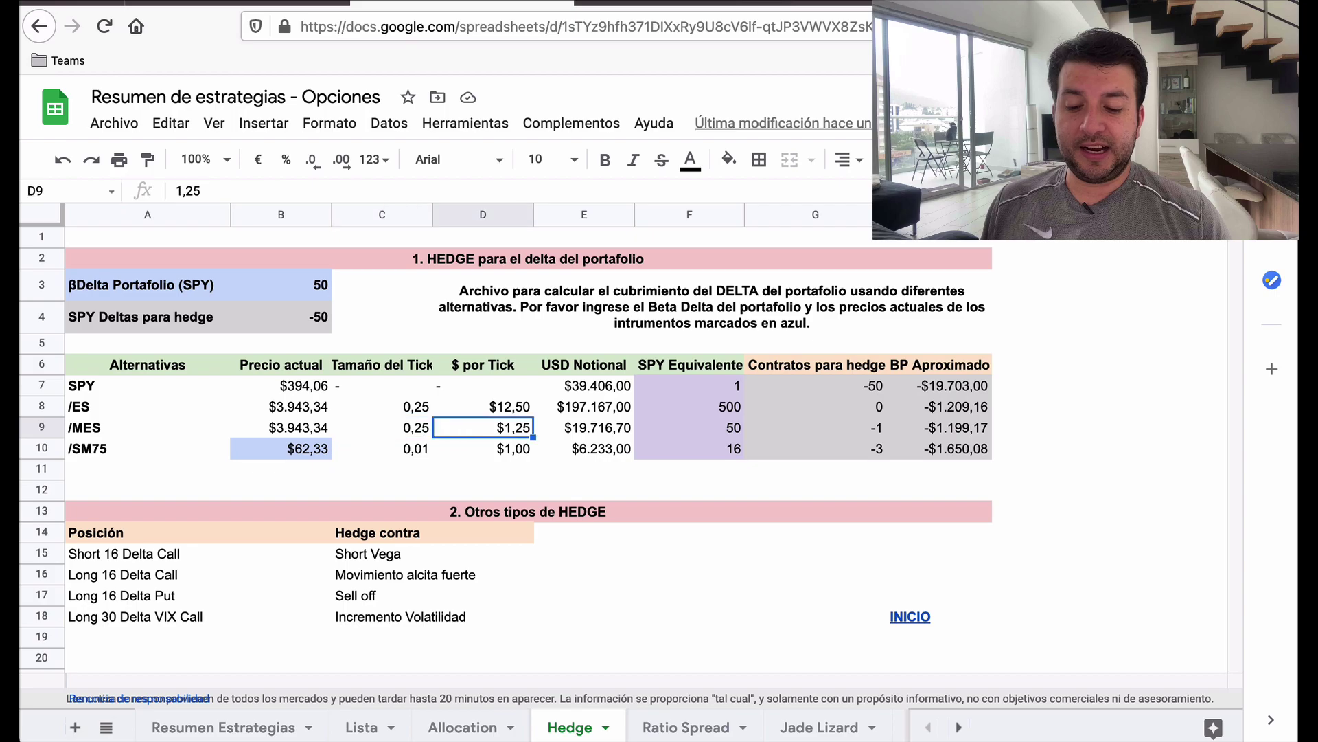
key("Left")
key("Left")
key("Left")
key("Left")
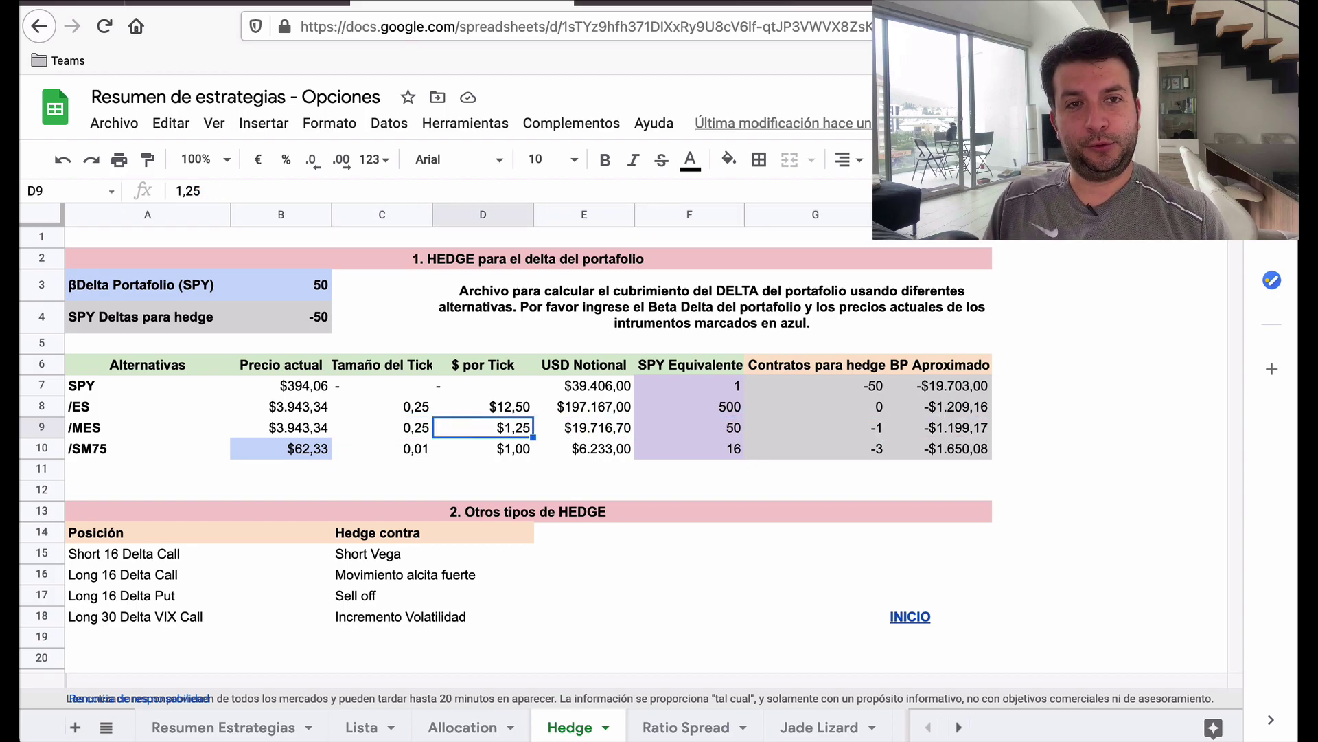
key("Right")
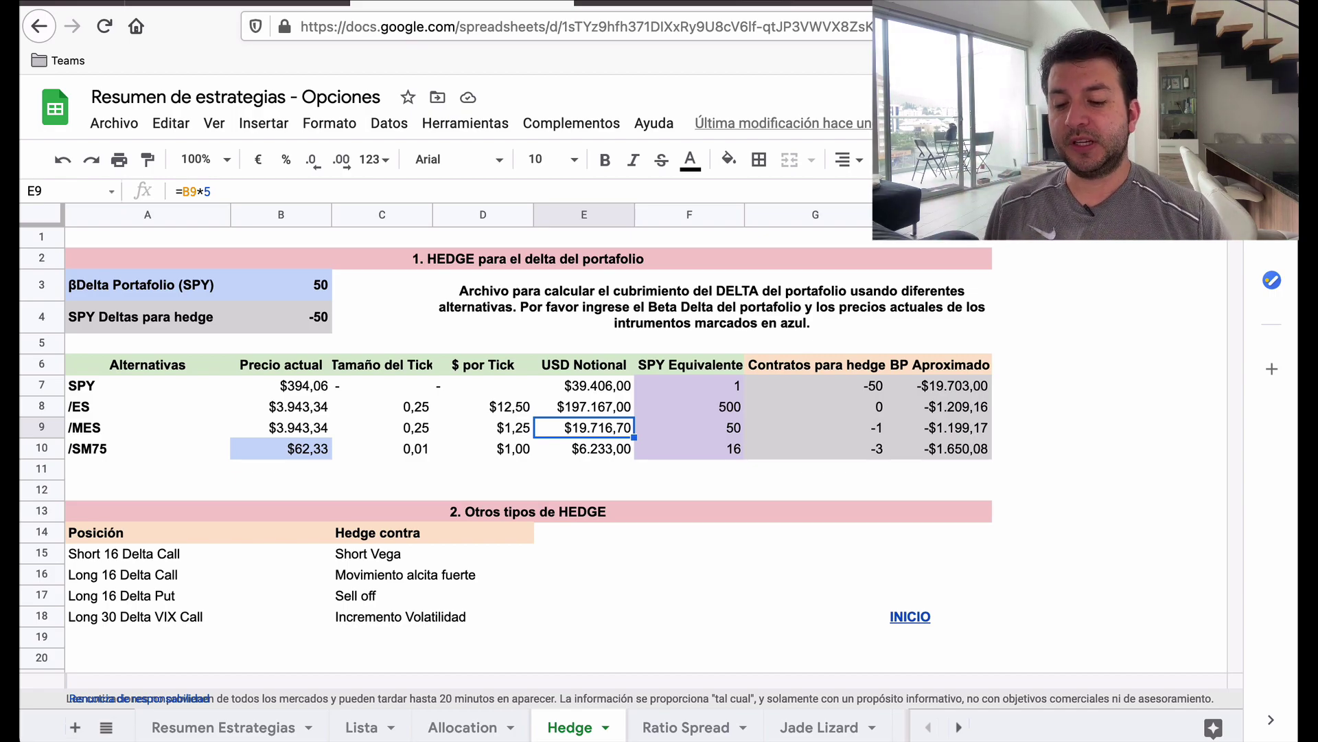
left_click(690, 427)
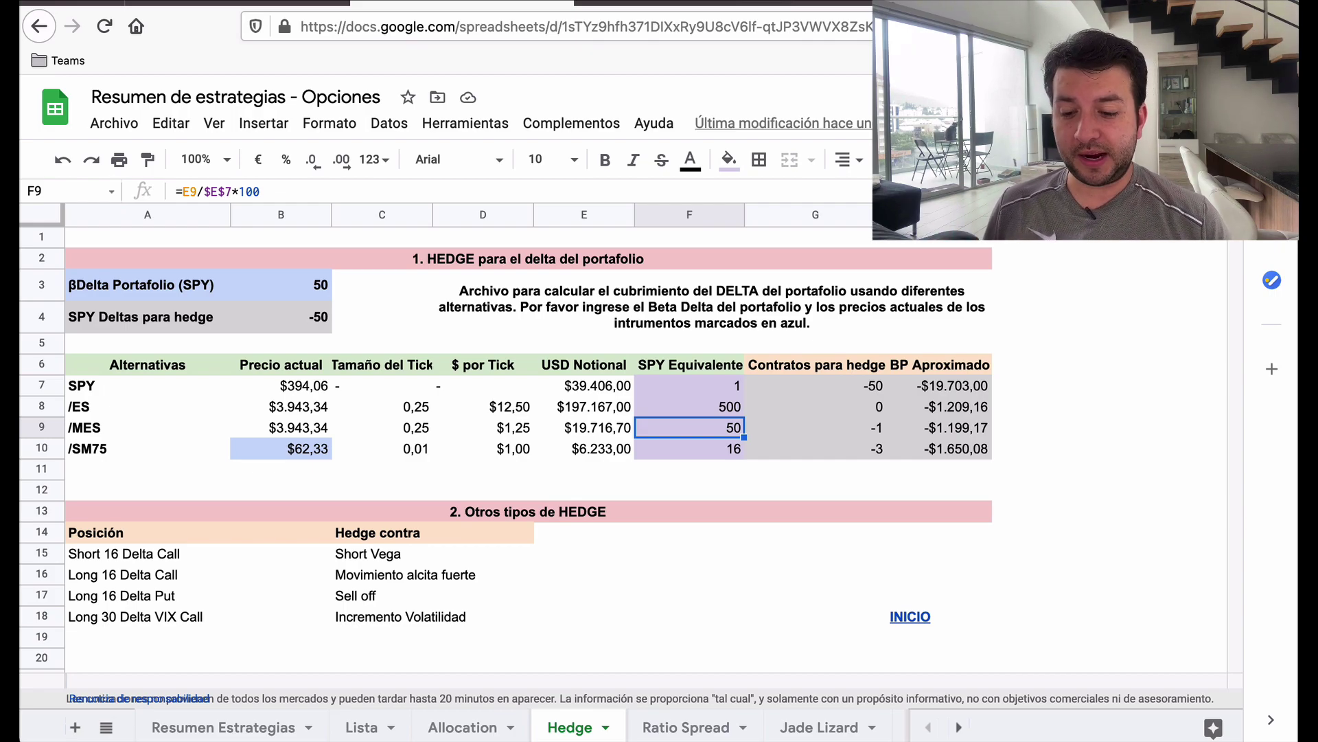
left_click(816, 427)
left_click(939, 427)
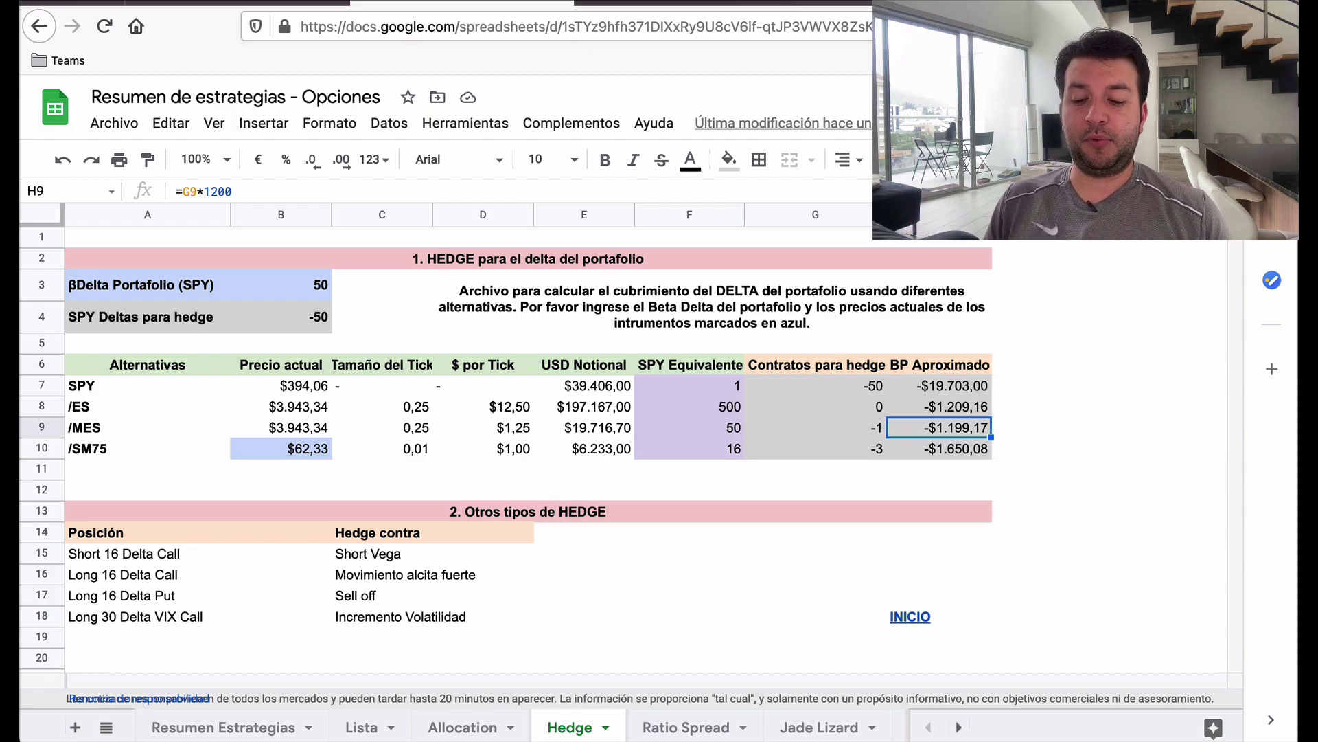
left_click(816, 427)
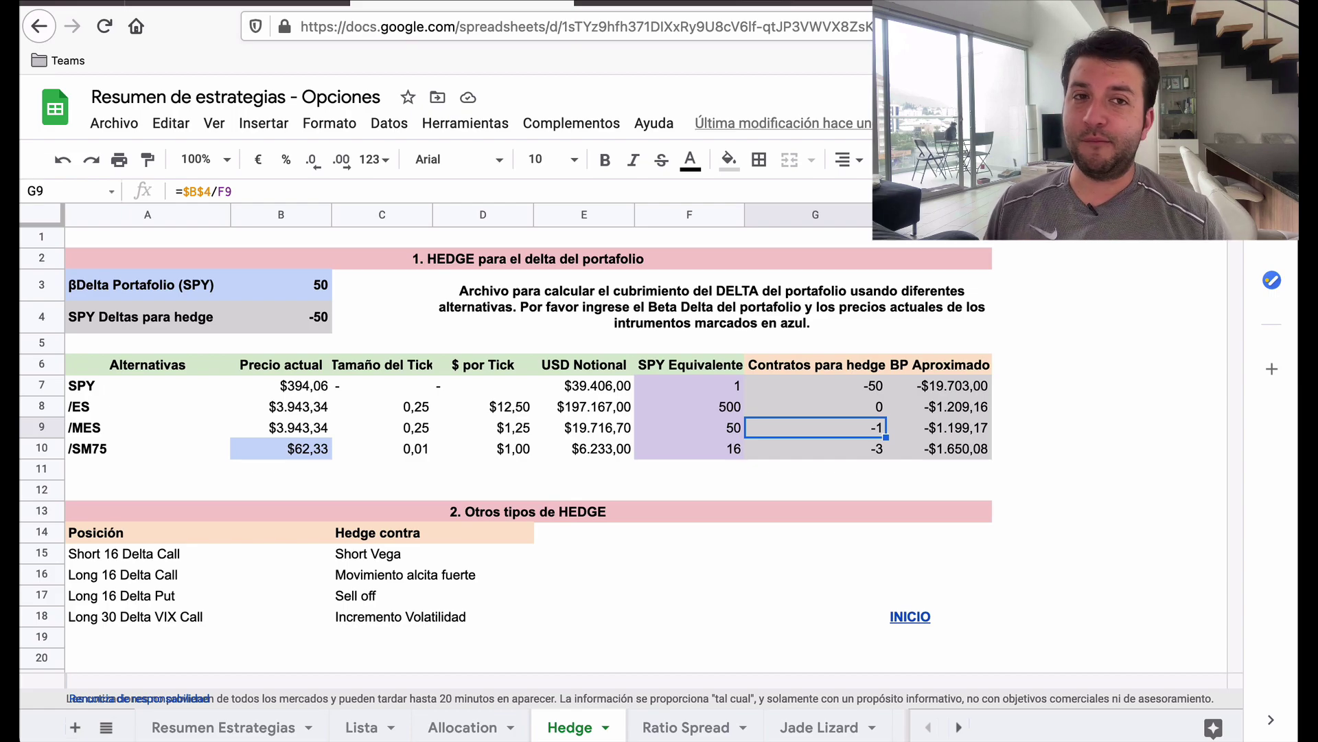
left_click(939, 427)
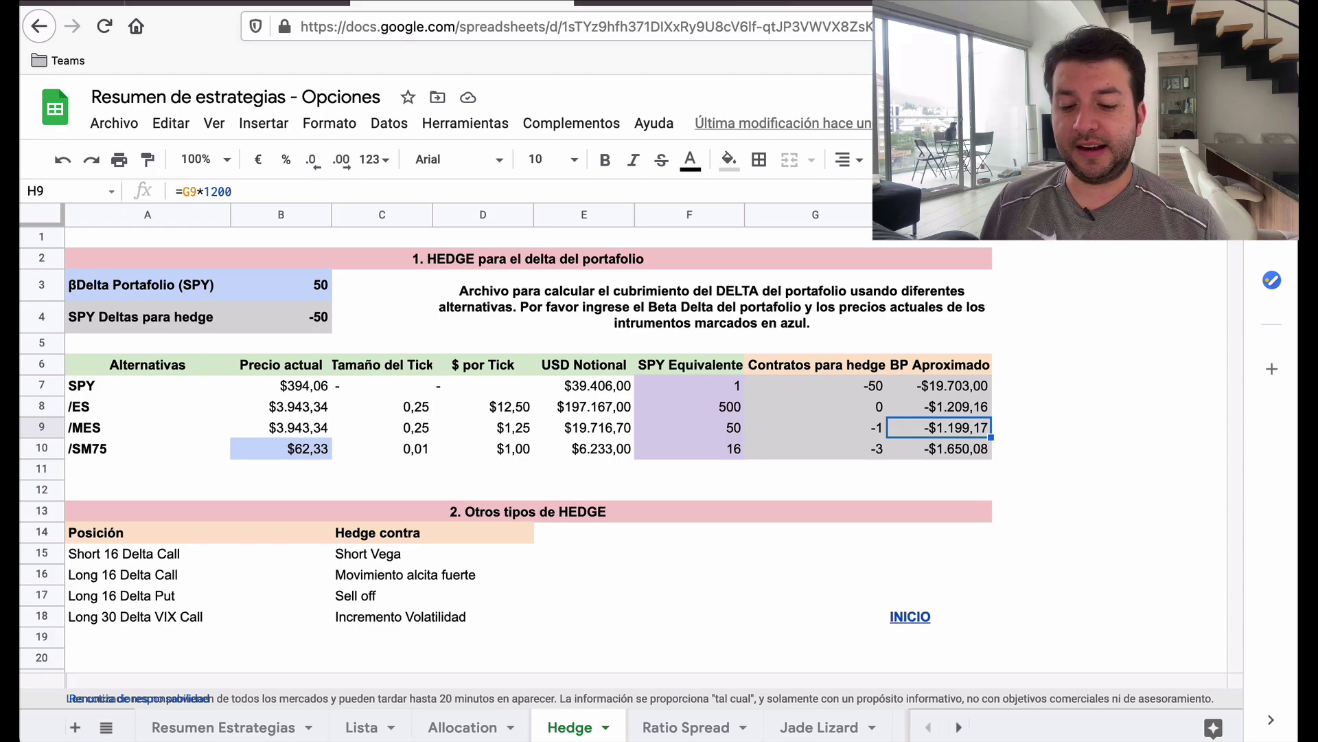
Examine the /SM75 alternative's current price and tick size
key("Down")
key("Left")
key("Left")
key("Left")
key("Left")
key("Left")
key("Left")
key("Left")
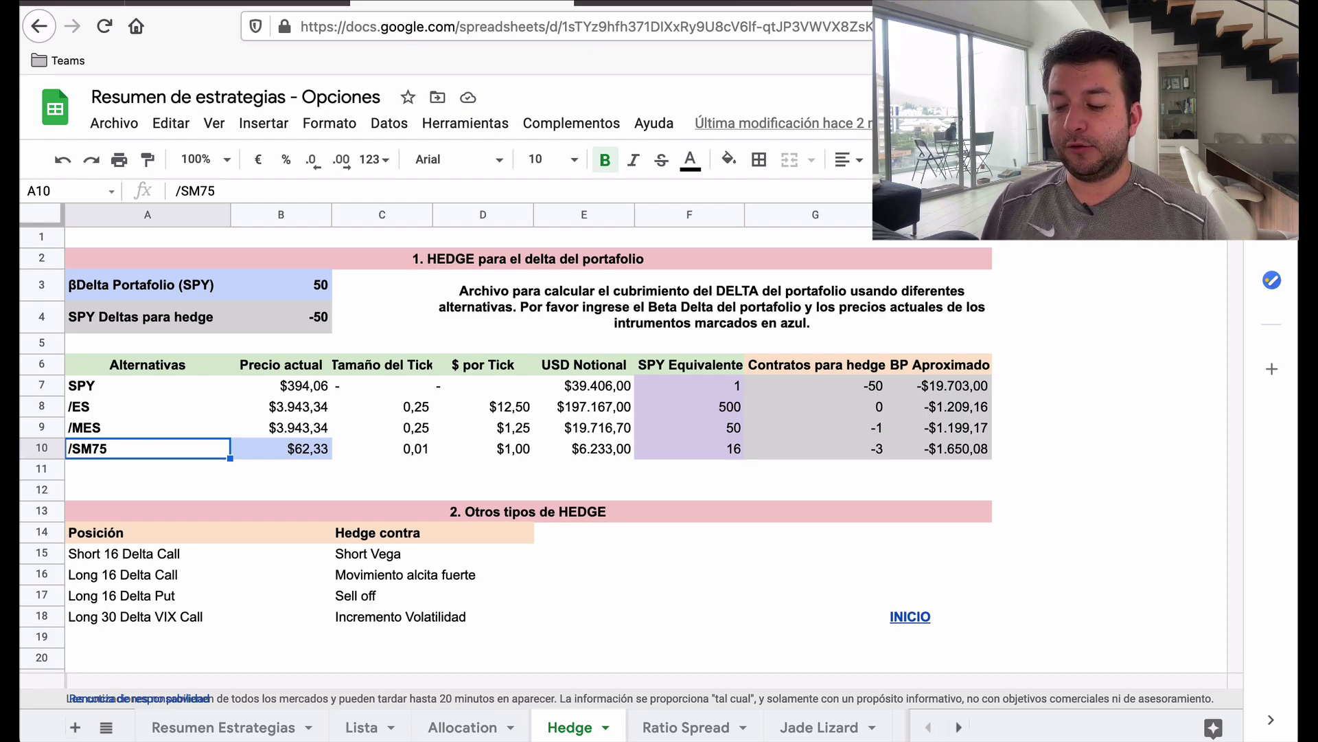
key("Right")
key("Right")
key("Left")
key("Left")
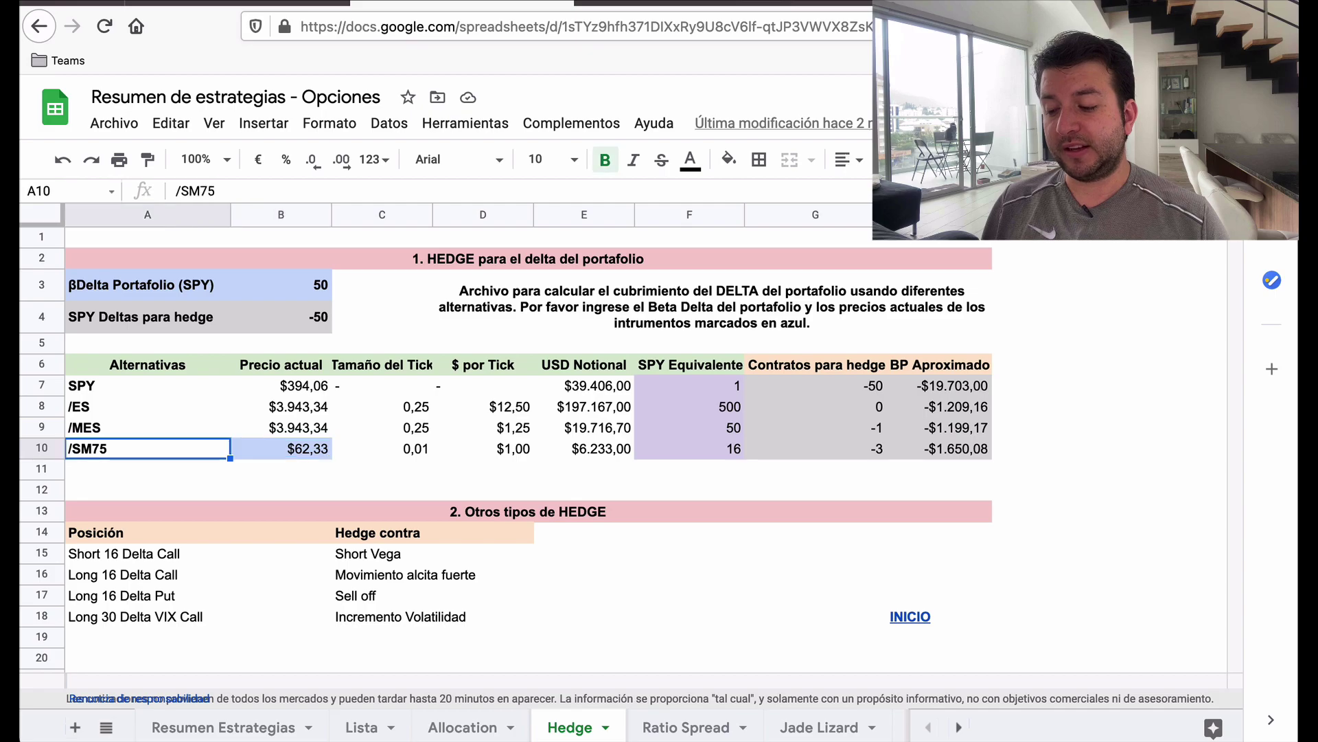
Examine the /SM75 row's USD notional against /MES, plus its SPY equivalent, contracts for the hedge and approximate buying power
key("Right")
key("Right")
key("Right")
key("Right")
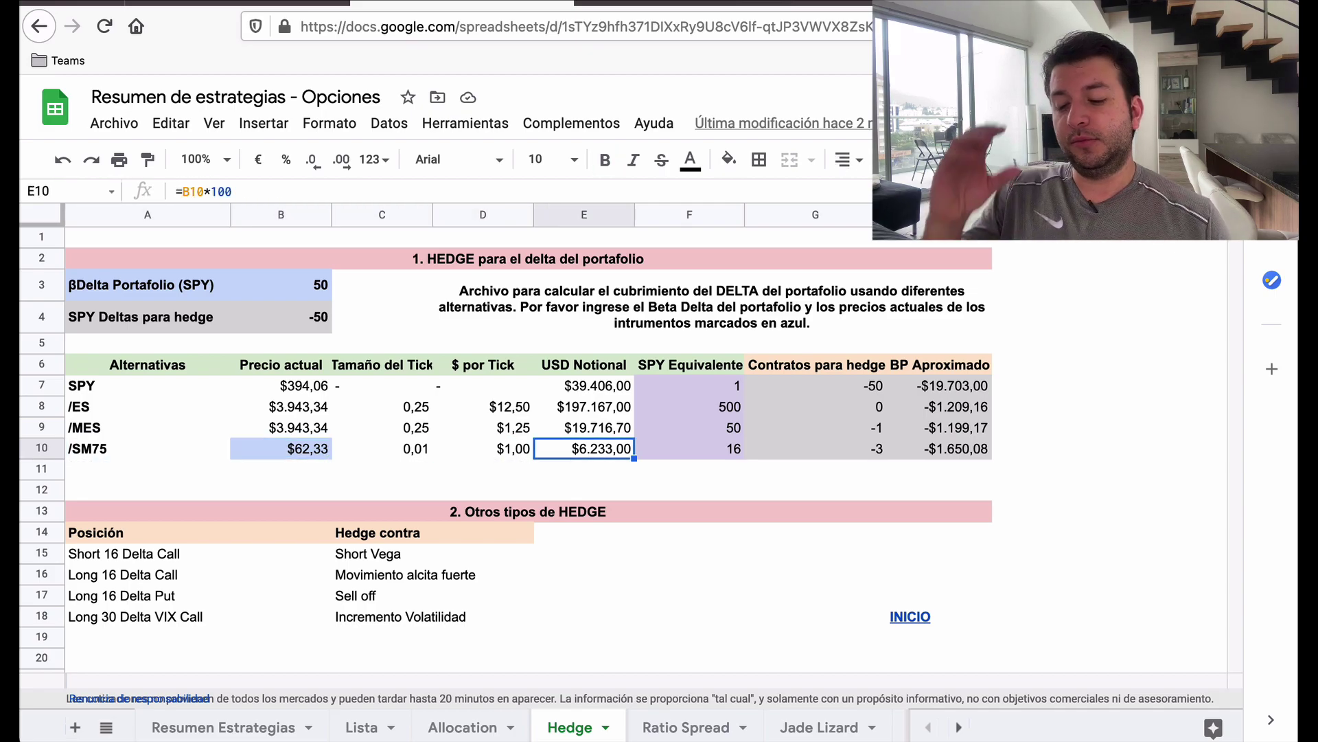
left_click(584, 427)
left_click(583, 448)
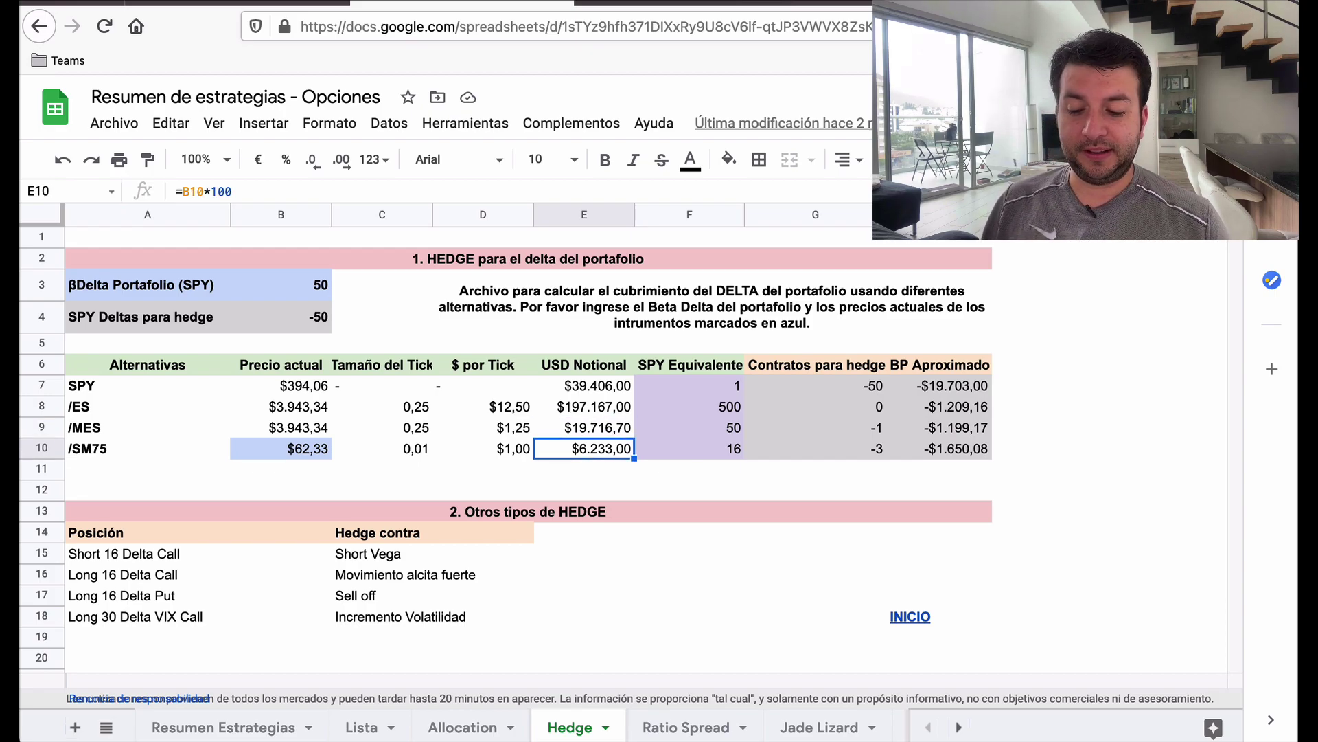
left_click(689, 448)
left_click(816, 449)
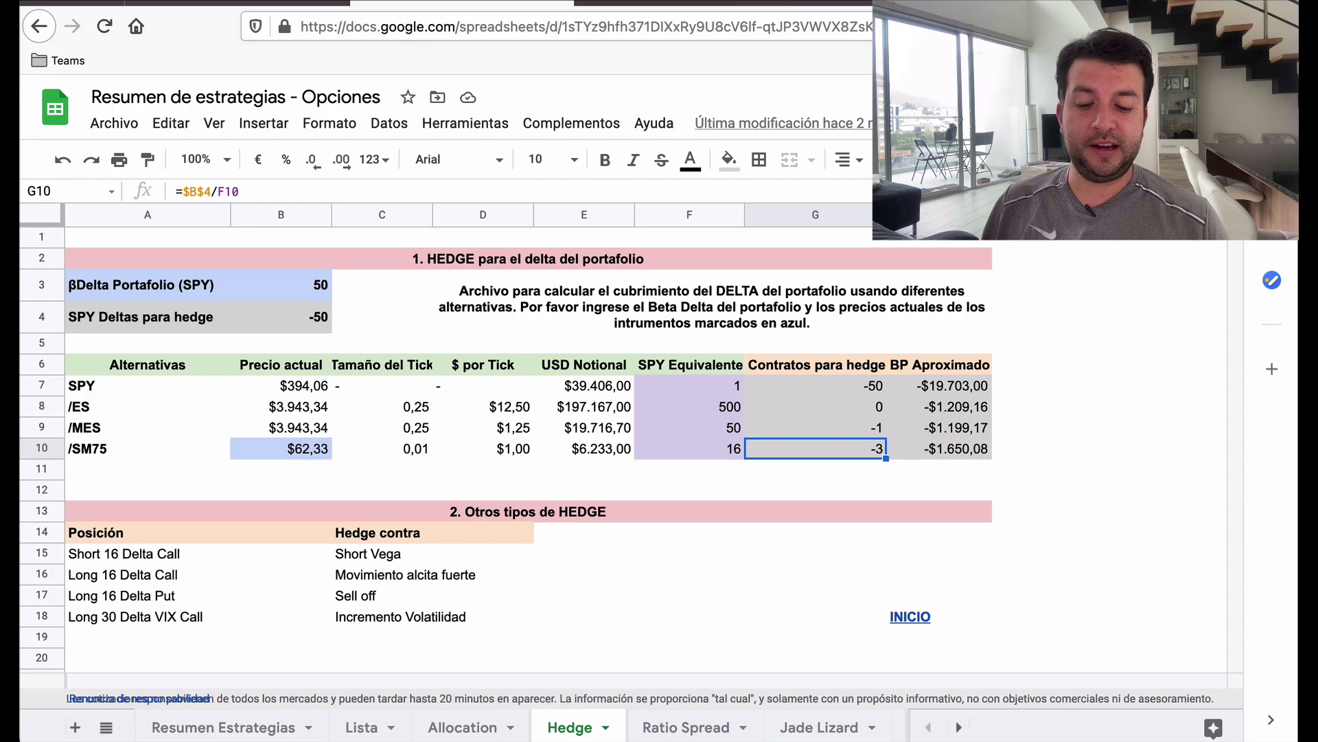
left_click(938, 449)
left_click(815, 449)
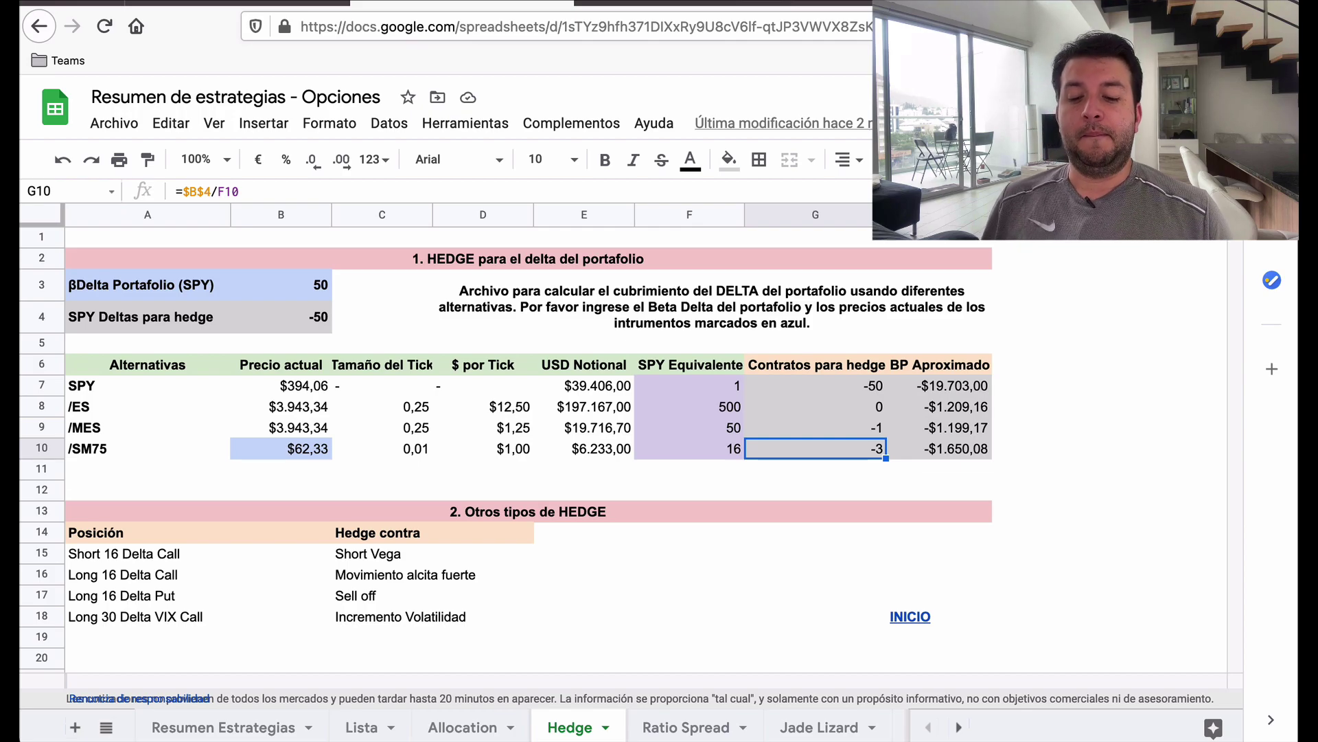
Compare the approximate buying power of the /SM75 hedge with that of the /MES hedge
left_click(939, 448)
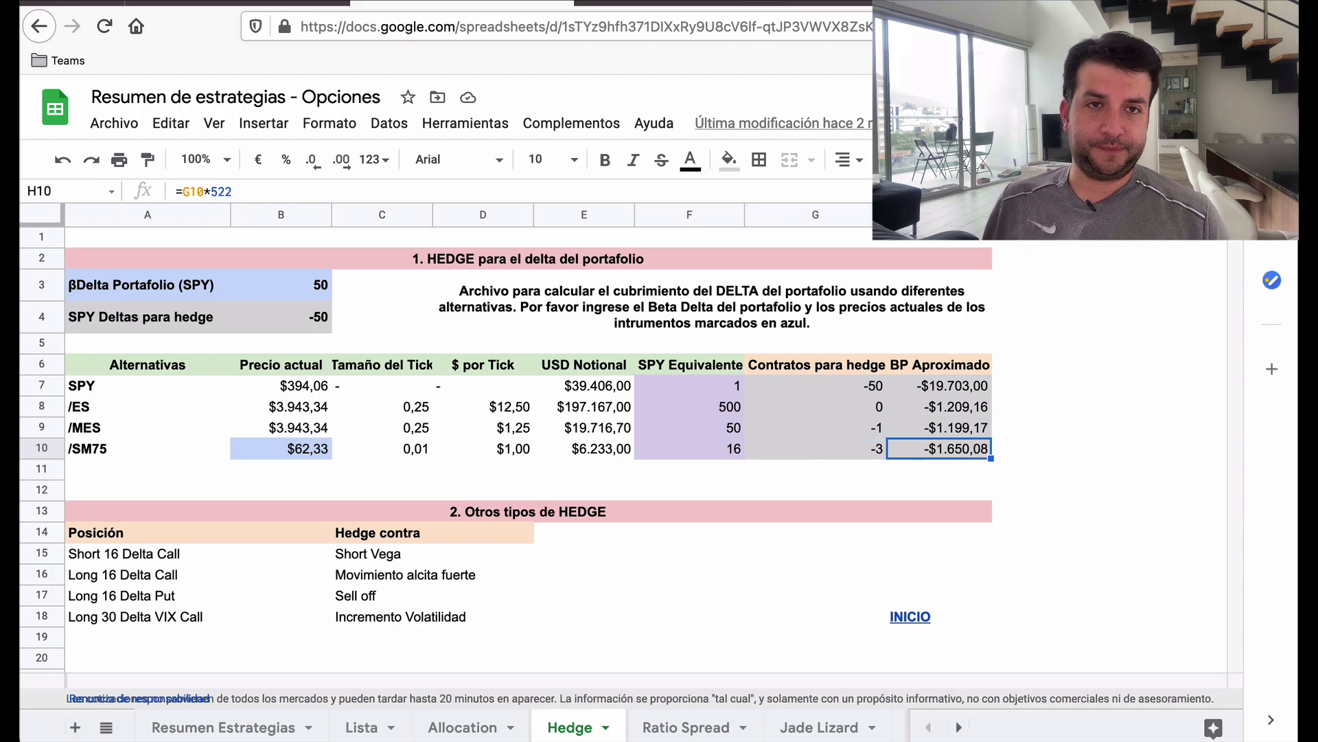
left_click(938, 427)
left_click(939, 448)
left_click_drag(938, 427, 939, 448)
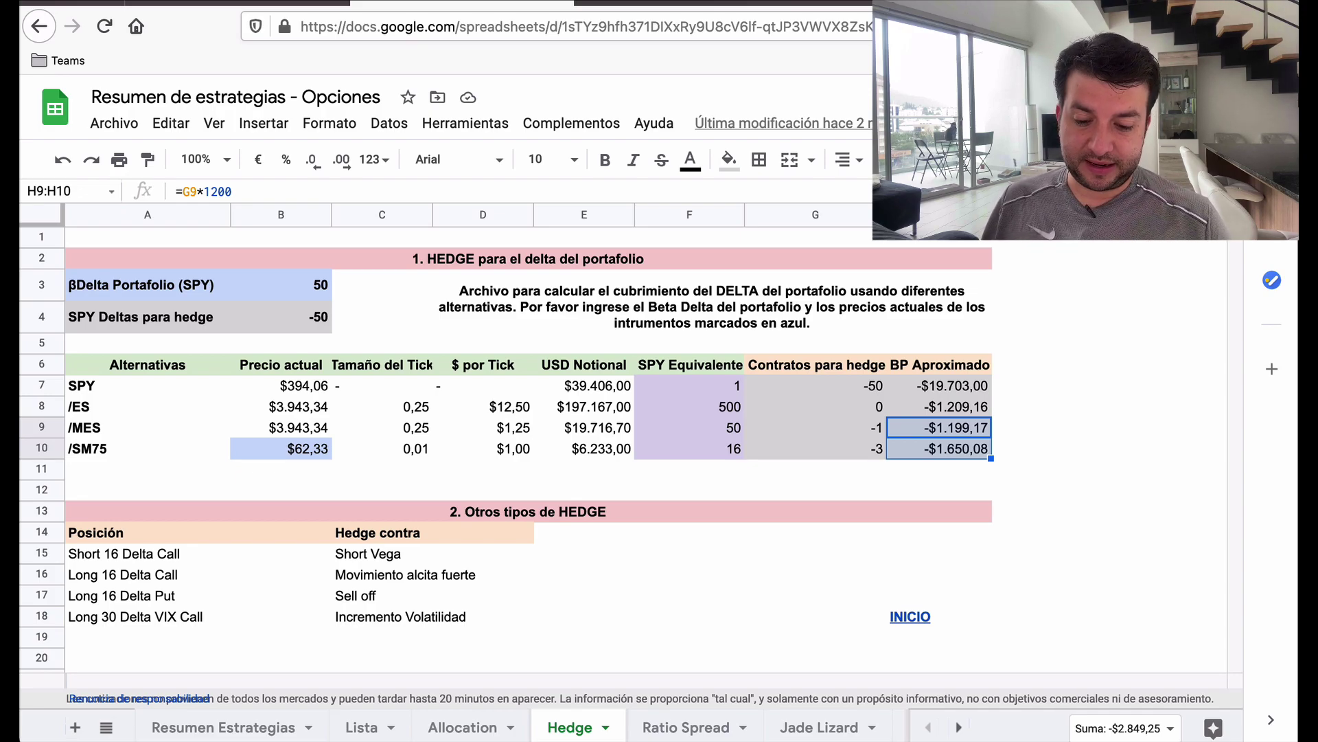
left_click(939, 448)
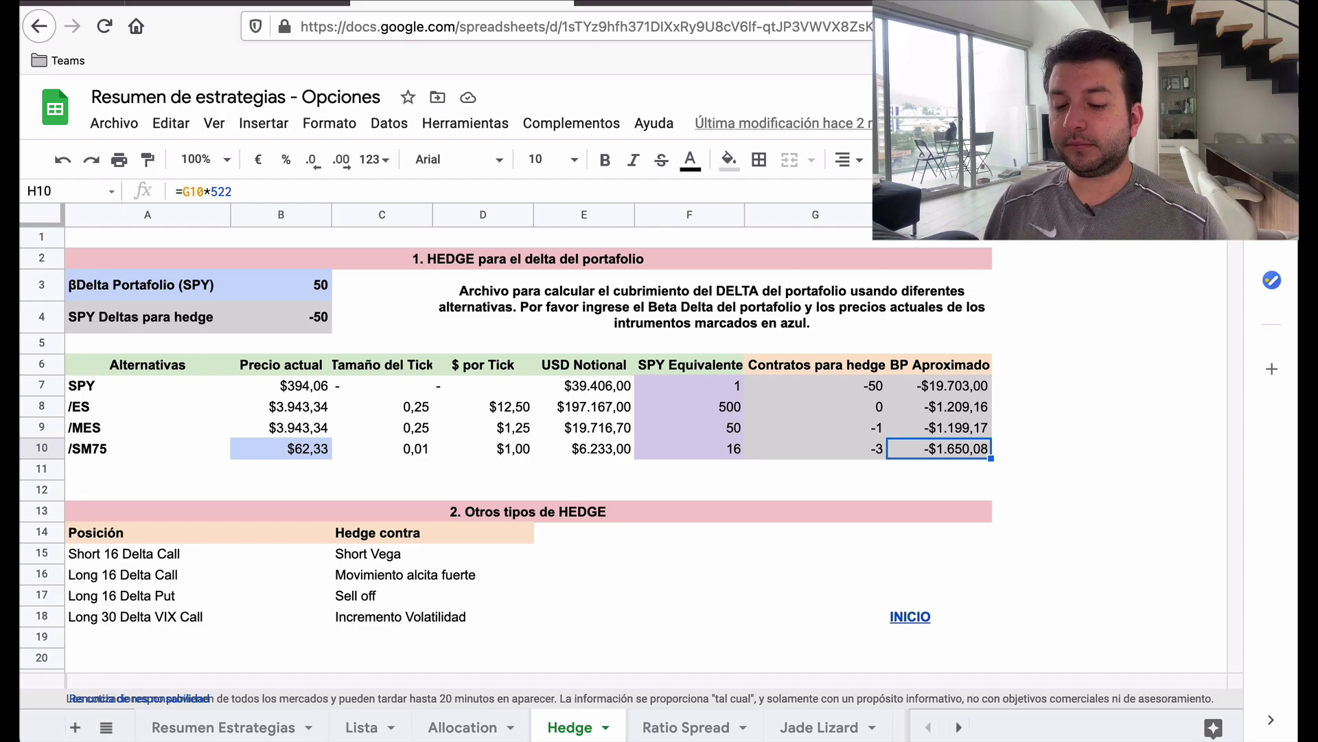
left_click(938, 428)
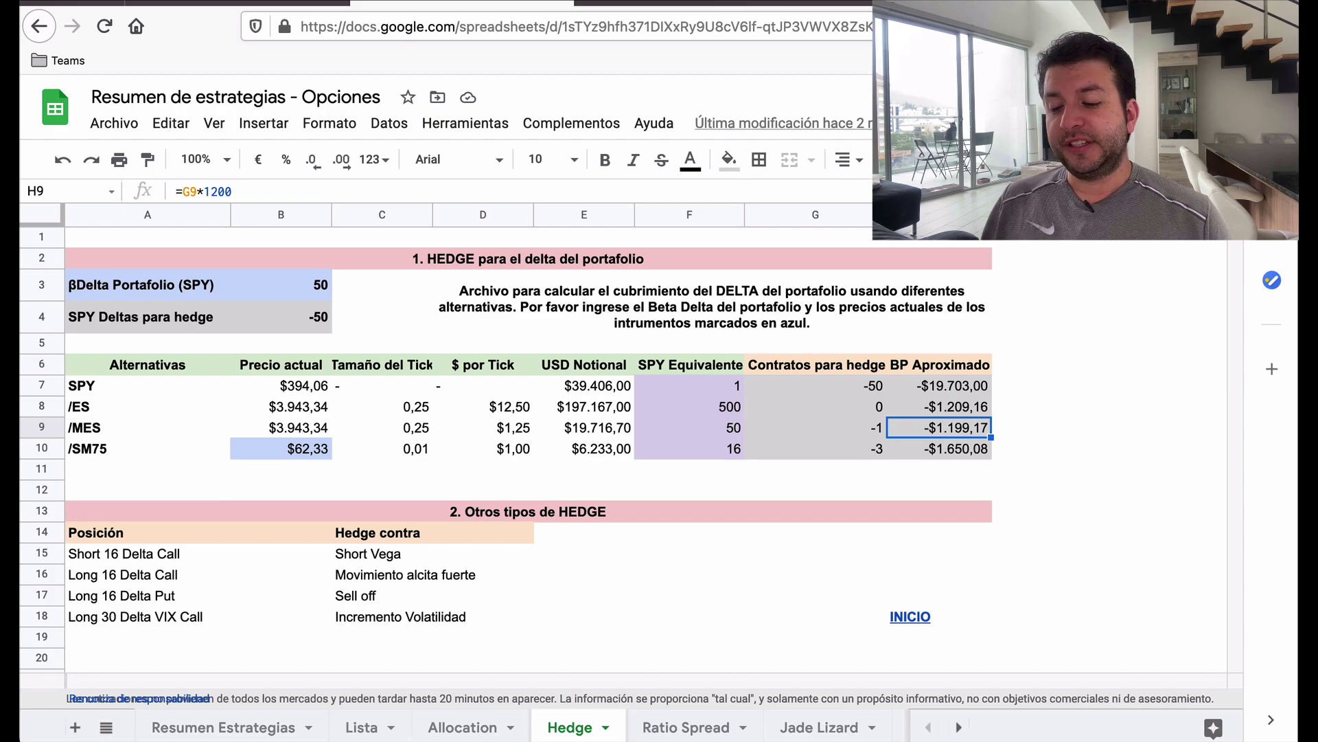
Review the /MES row back to its name and compare it with the other listed alternatives, SPY, /ES and /SM75
key("Left")
key("Left")
key("Left")
key("Left")
key("Left")
key("Left")
key("Left")
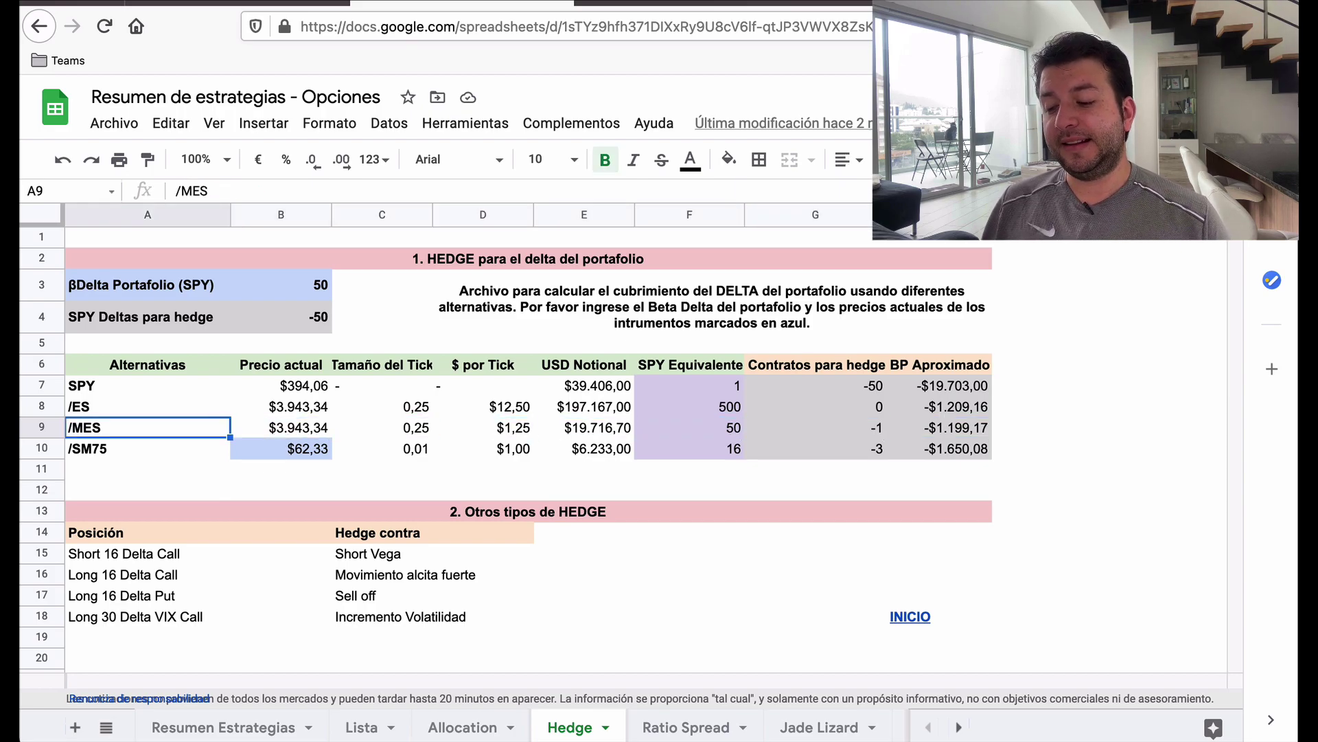
key("Up")
key("Up")
key("Down")
key("Down")
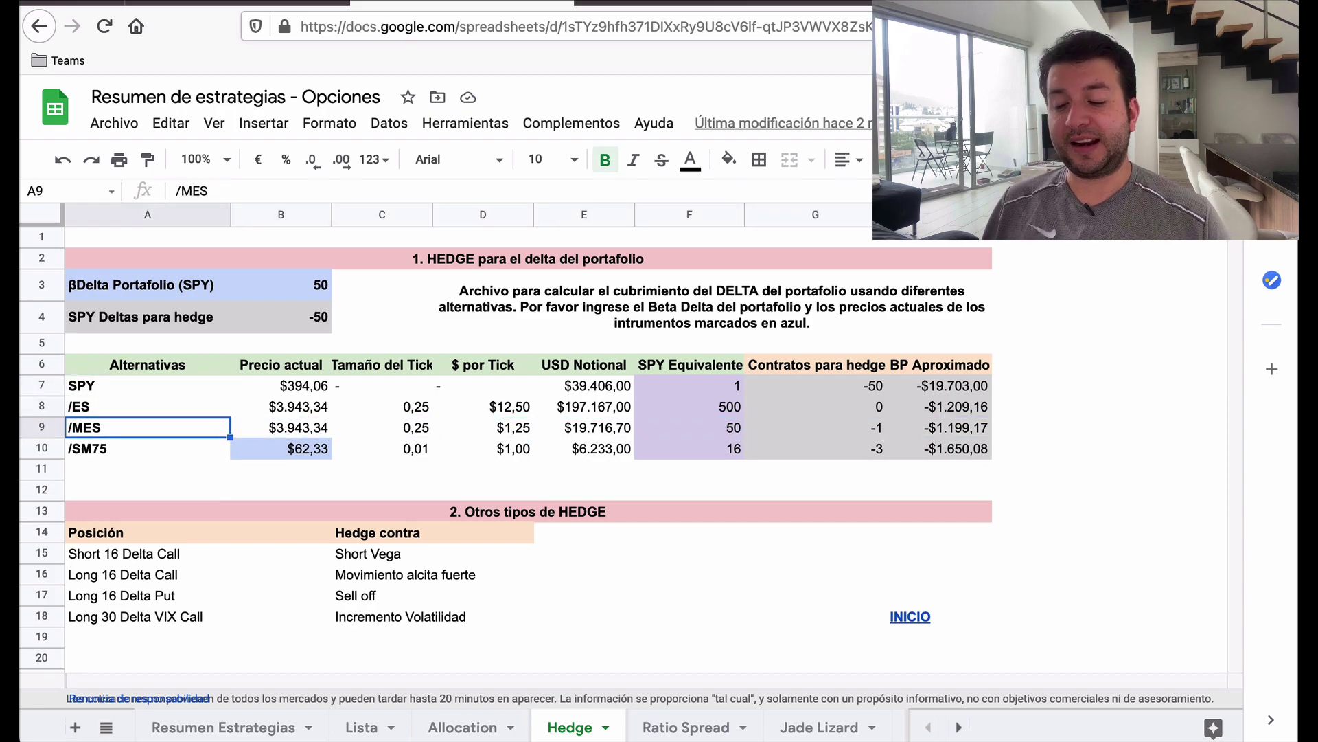
key("Down")
key("Up")
key("Down")
Examine the current price cells of SPY, /ES and /MES against the blue manual-entry price cell of /SM75
key("Right")
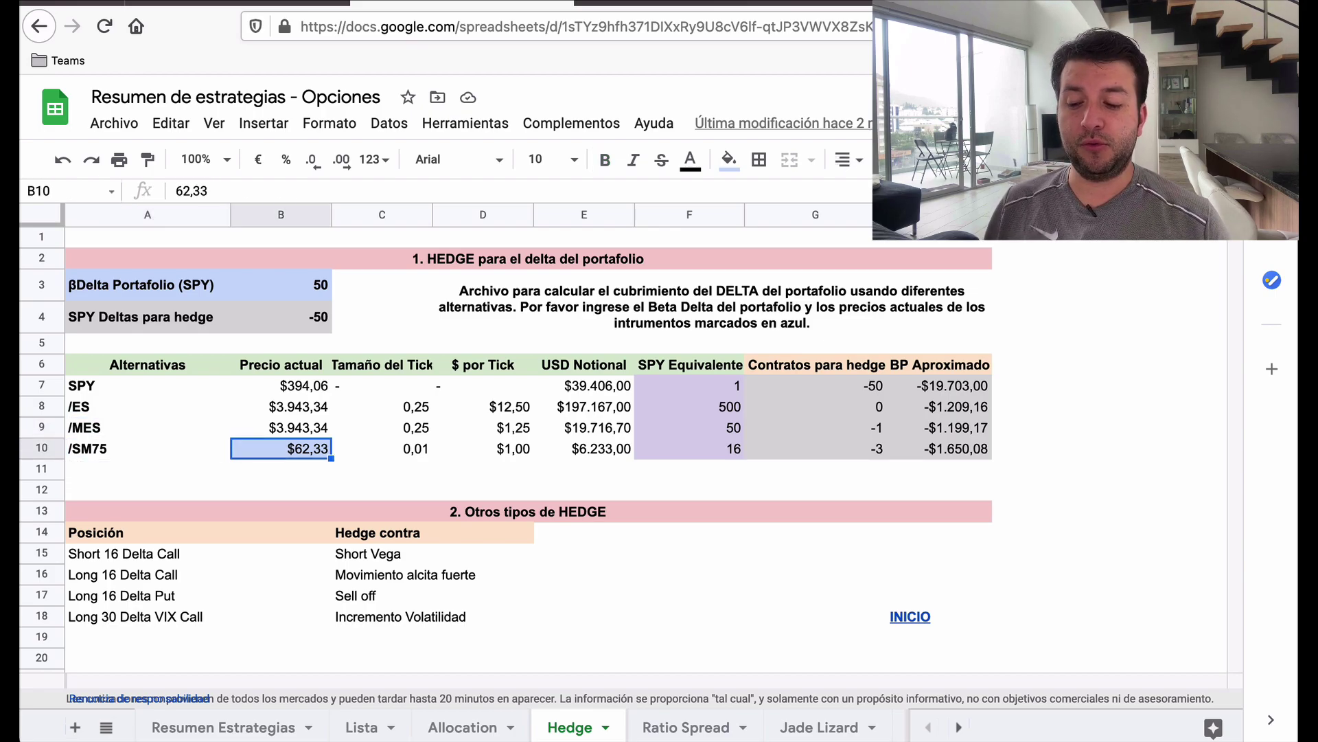
key("Up")
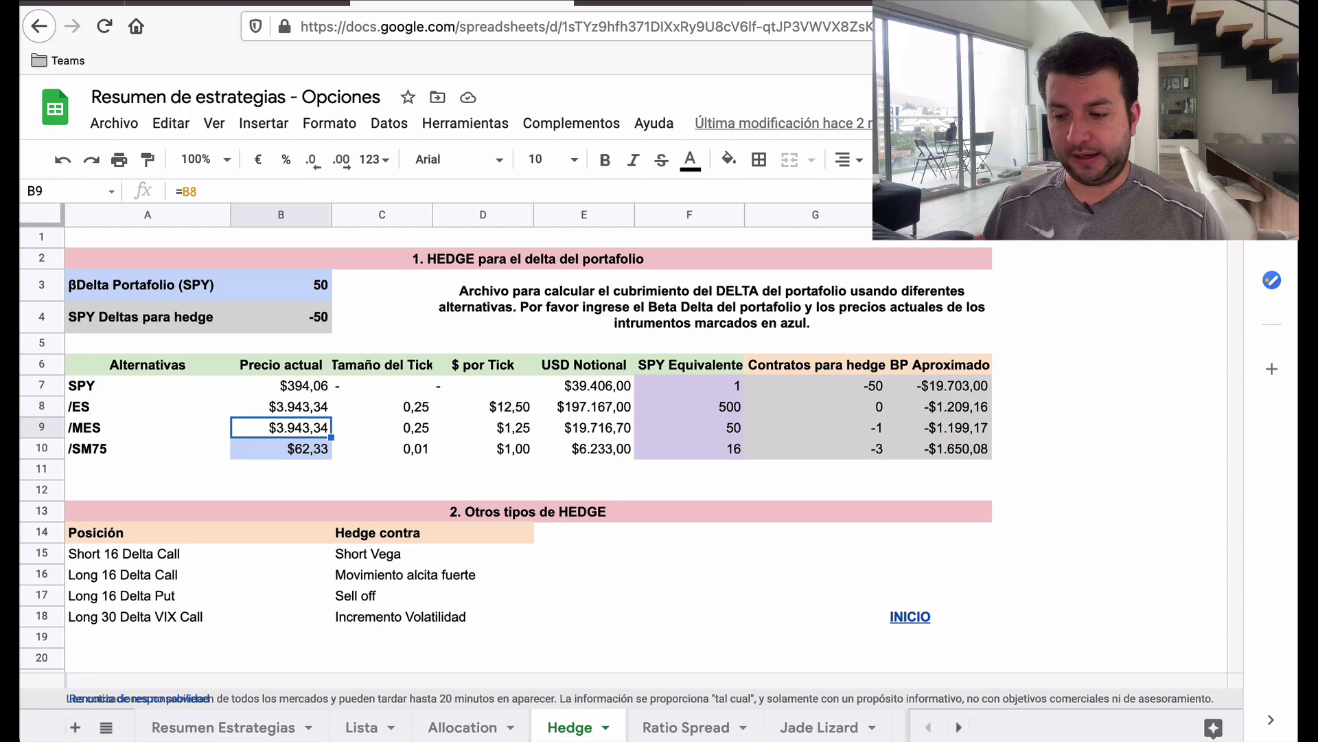
key("Up")
key("Up")
key("Down")
key("Down")
key("Down")
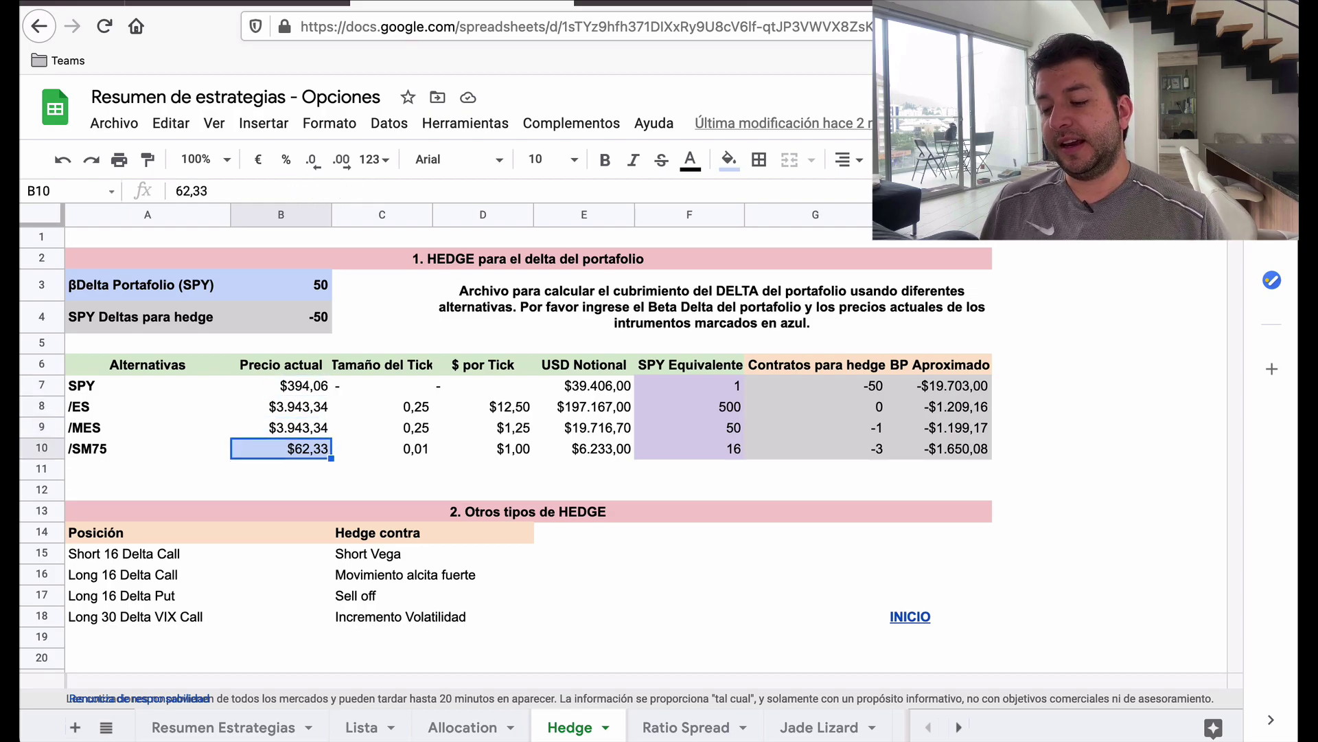
left_click(313, 410)
key("Up")
key("Down")
key("Down")
key("Up")
key("Up")
key("Down")
key("Down")
key("Down")
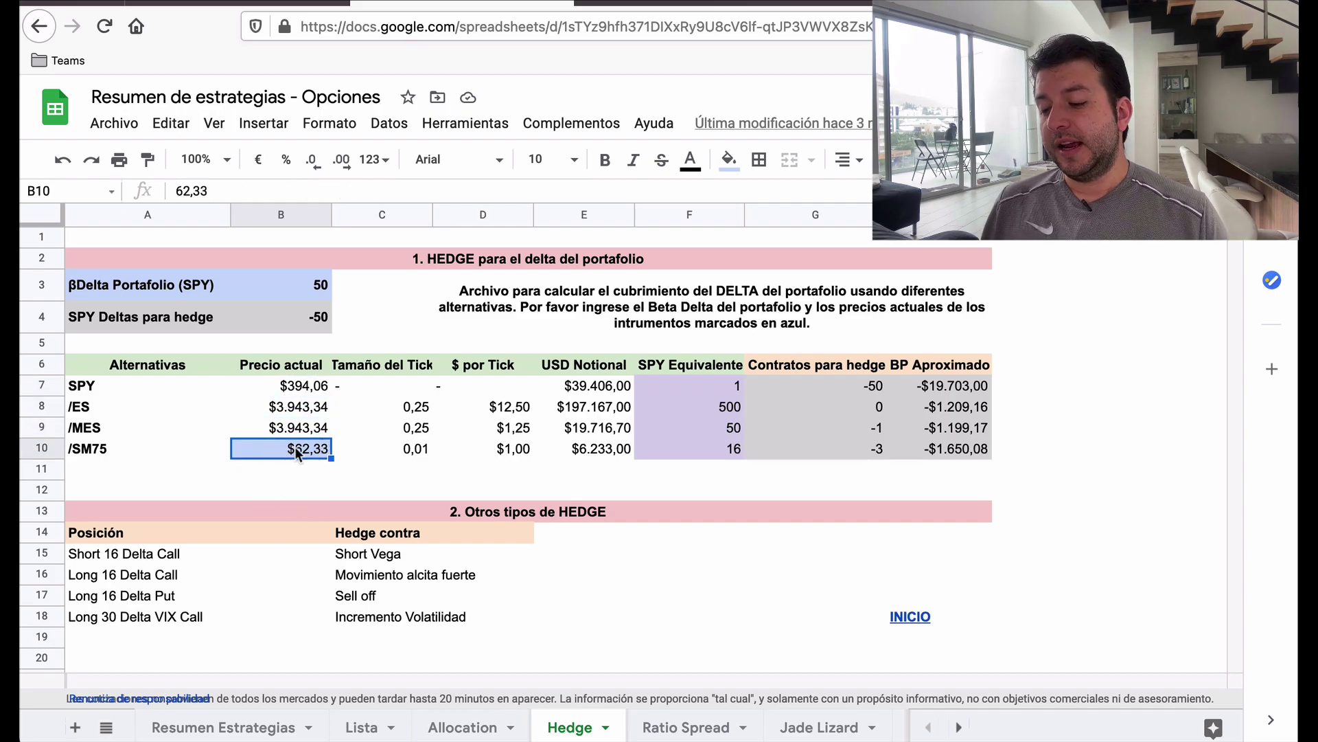
left_click(328, 495)
left_click(307, 450)
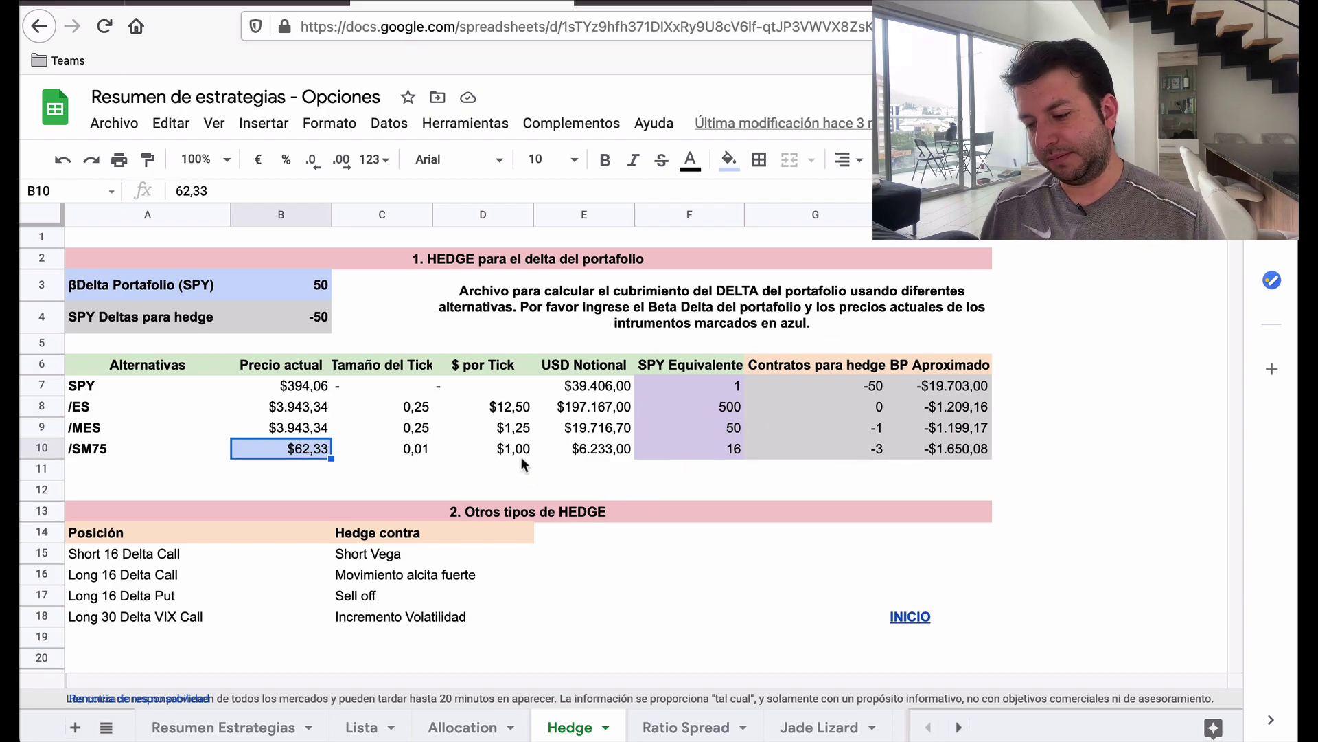
Set the portfolio's SPY beta delta to -50 and check the SPY deltas required for the hedge
left_click(311, 282)
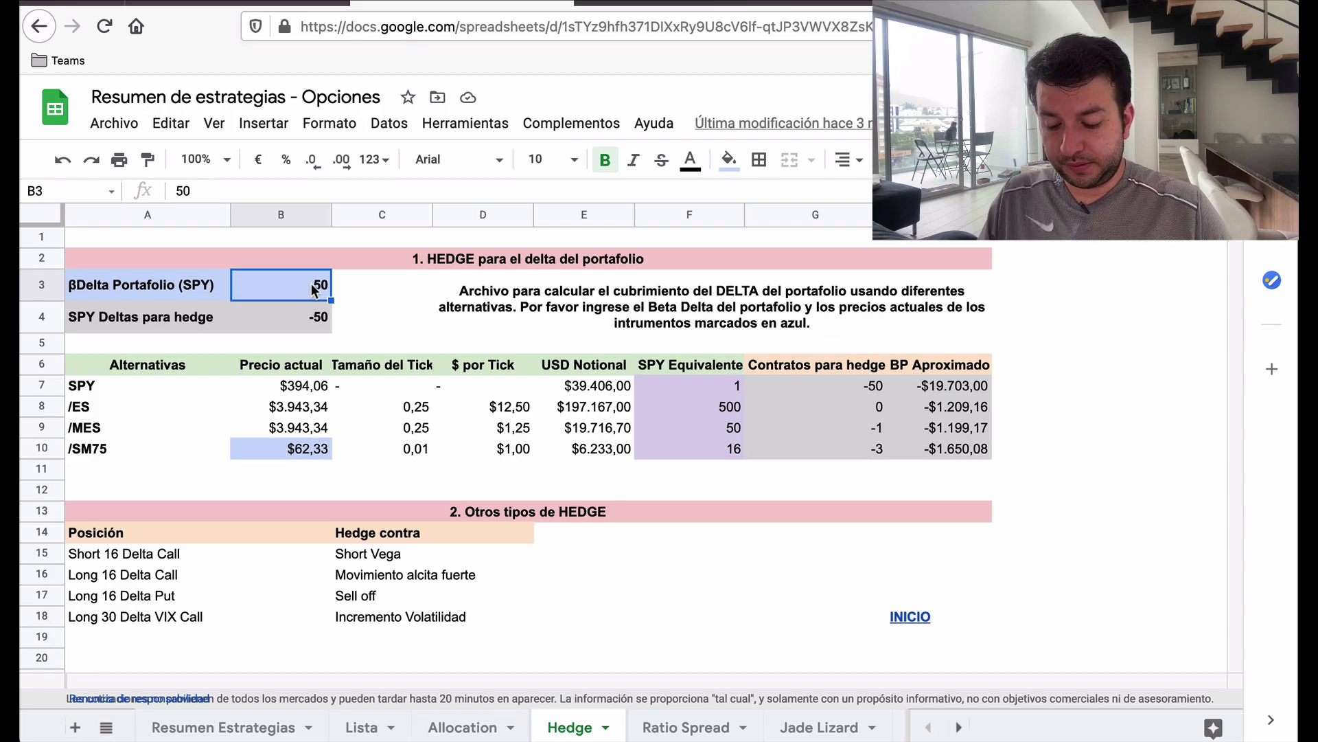
type("-50")
key("Return")
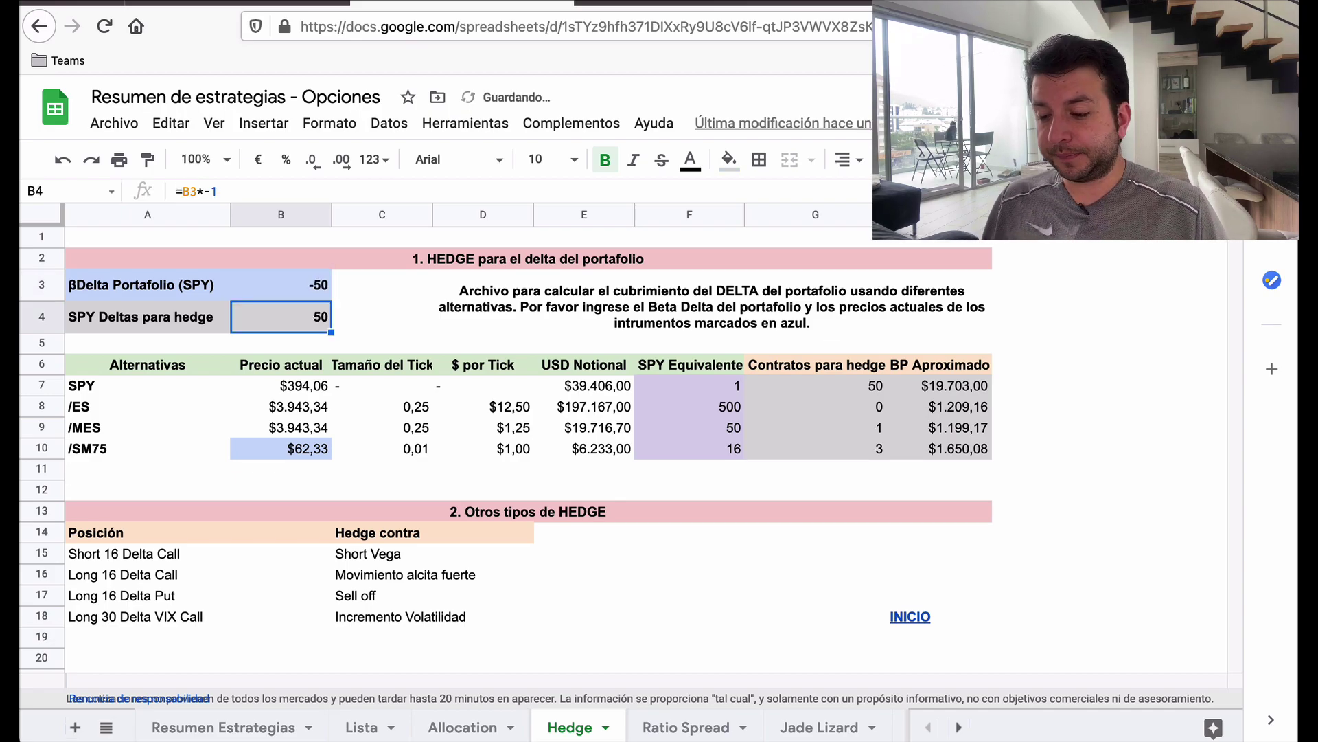
left_click(281, 285)
left_click(281, 317)
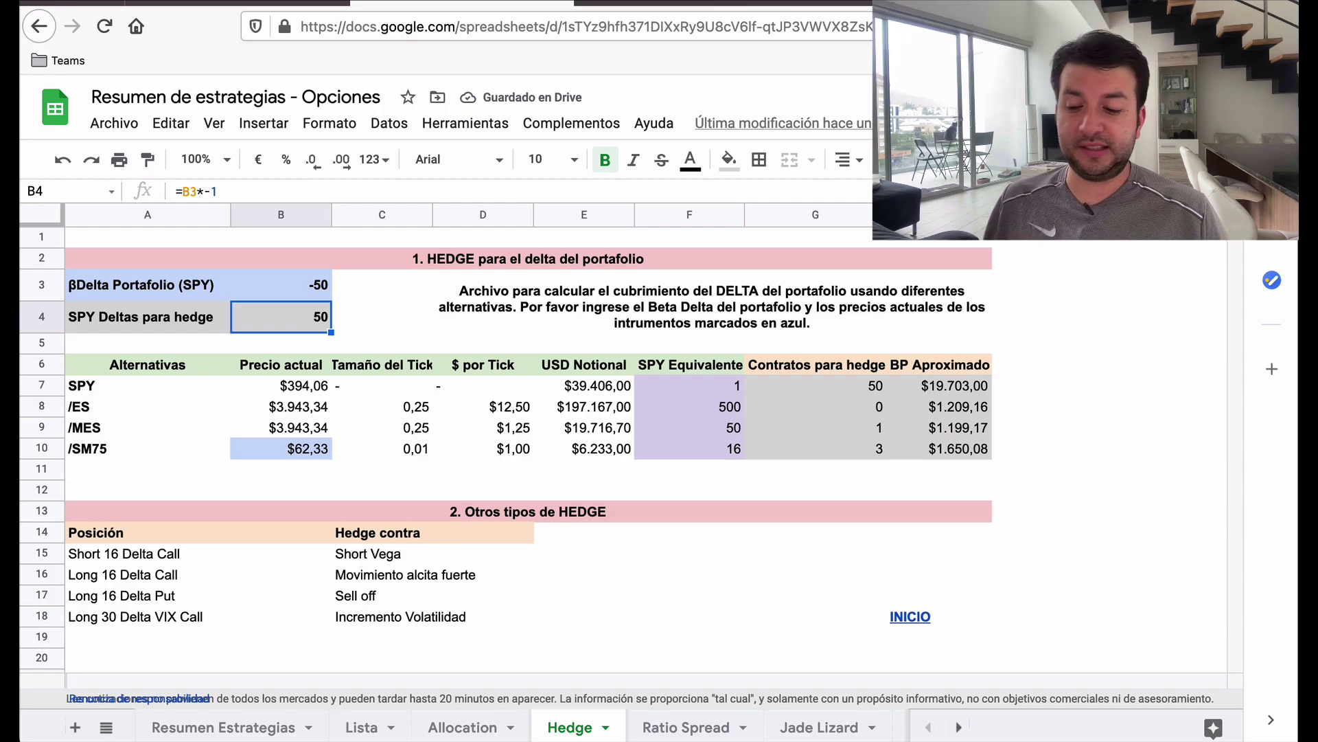
Examine the /ES and /MES rows across to the number of /MES contracts needed for the hedge
key("Down")
key("Down")
key("Down")
key("Down")
key("Down")
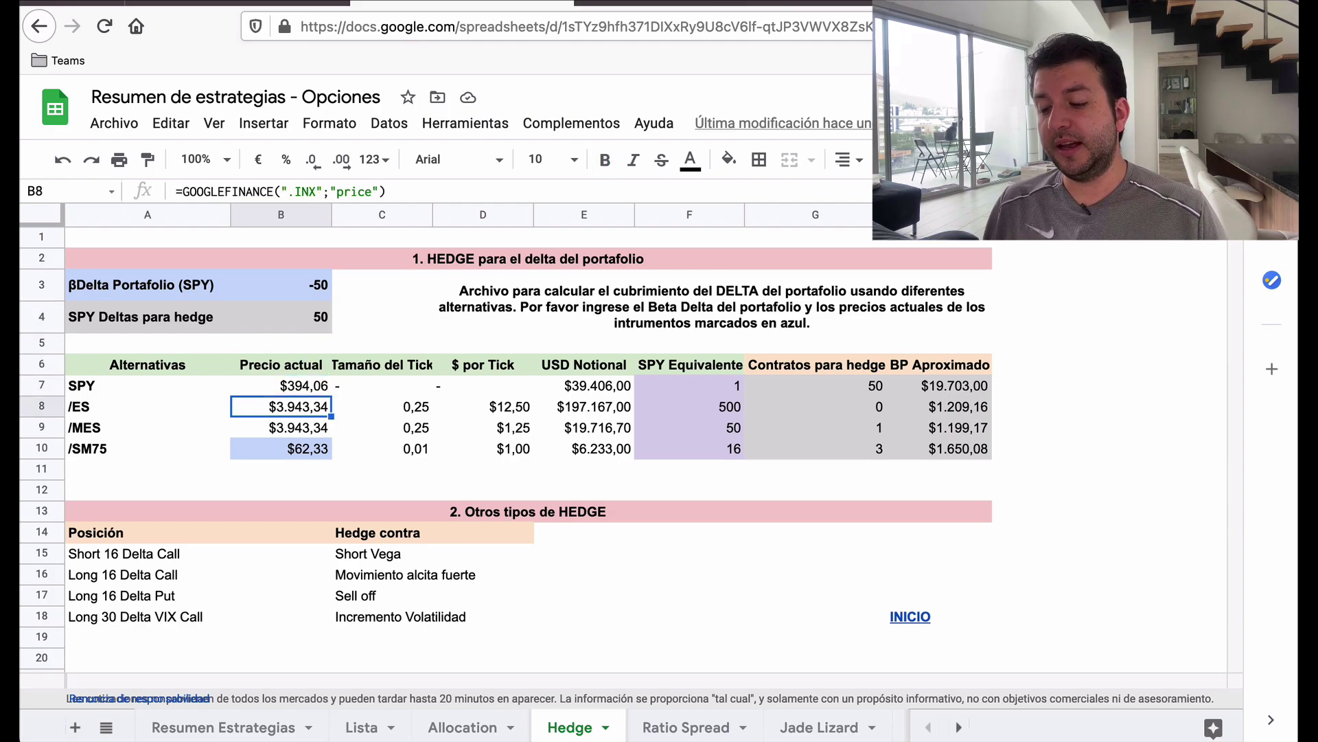
key("Right")
key("Right")
key("Right")
key("Right")
key("Right")
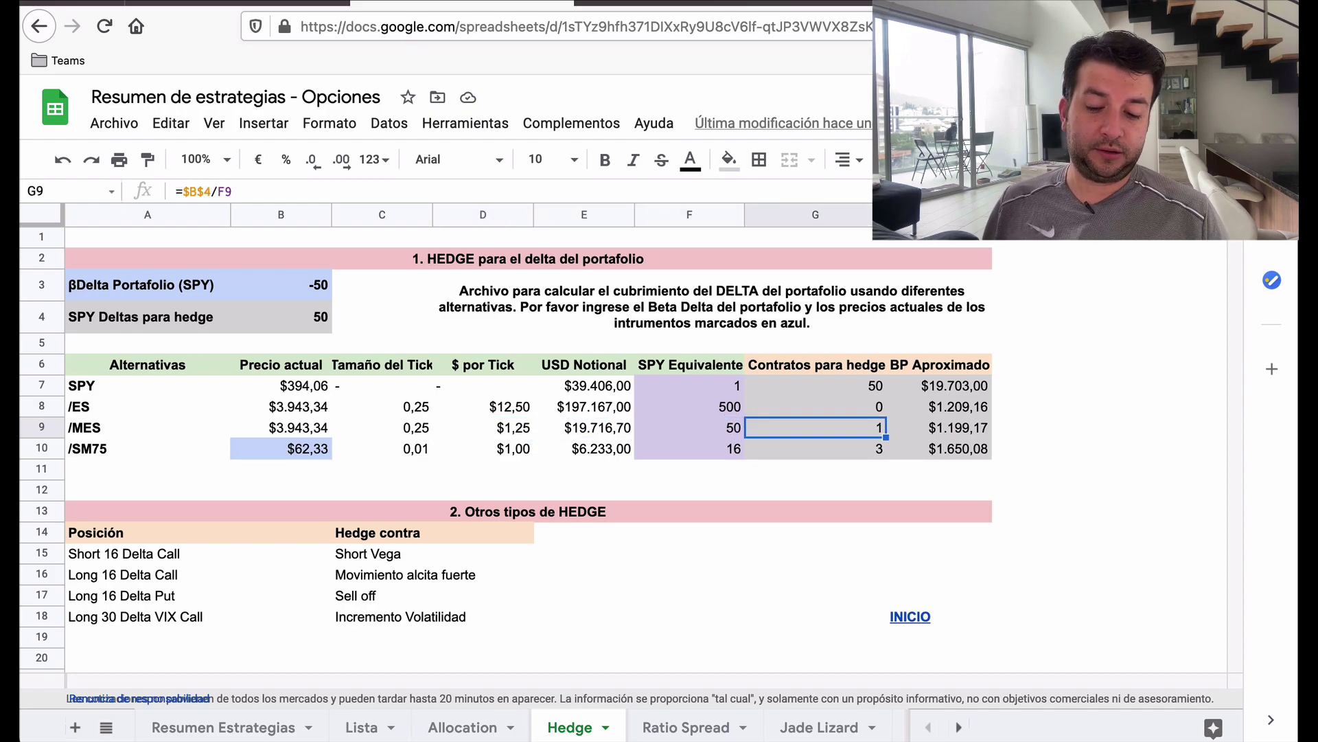
Compare the hedge contracts and approximate buying power of /SM75, /MES and /ES, ending at the /MES current price
key("Down")
key("Right")
key("Left")
key("Up")
key("Right")
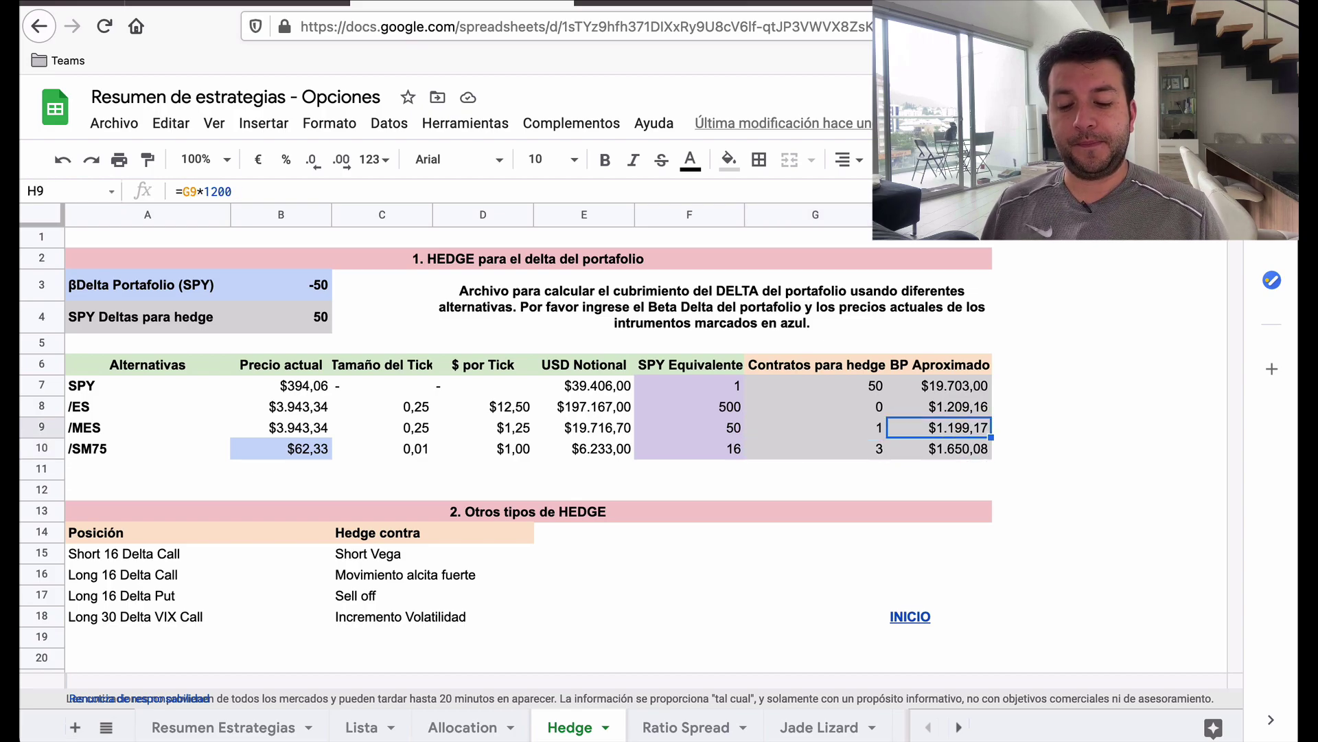
key("Up")
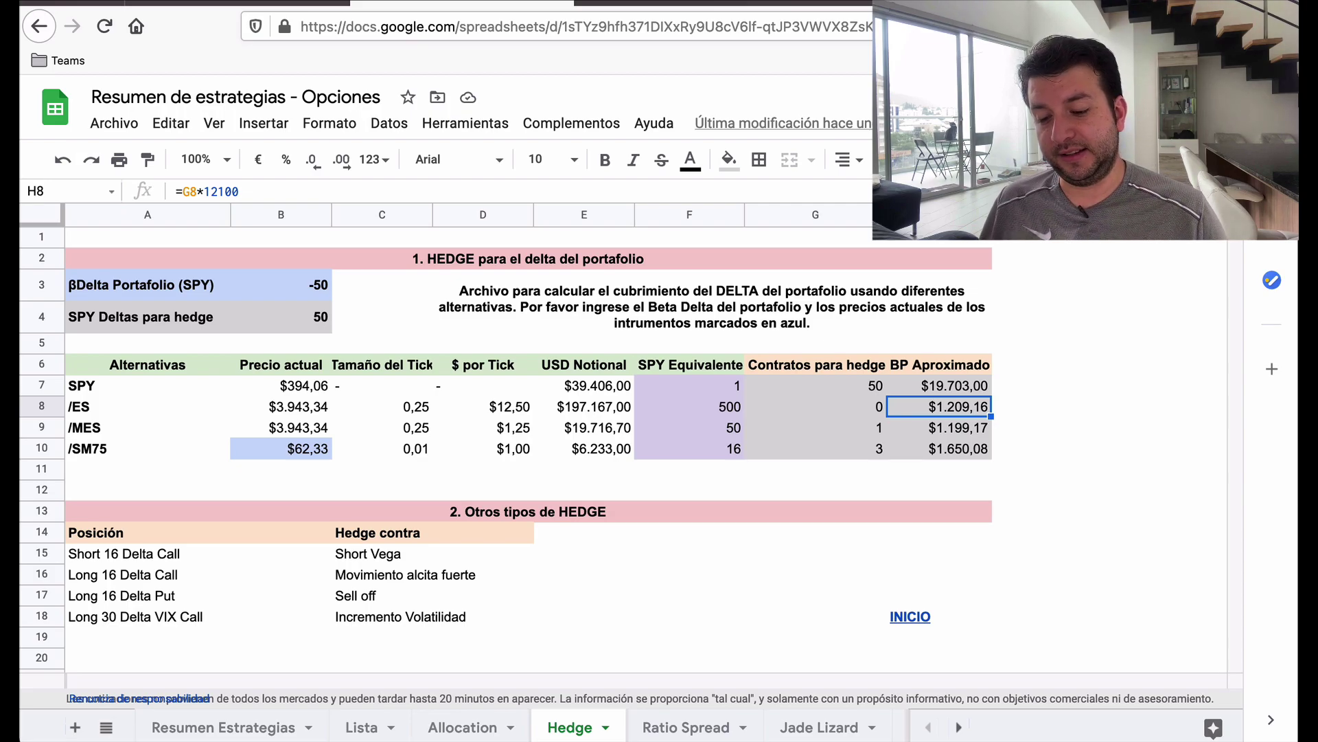
key("Down")
key("Left")
key("Left")
key("Left")
key("Left")
key("Left")
key("Left")
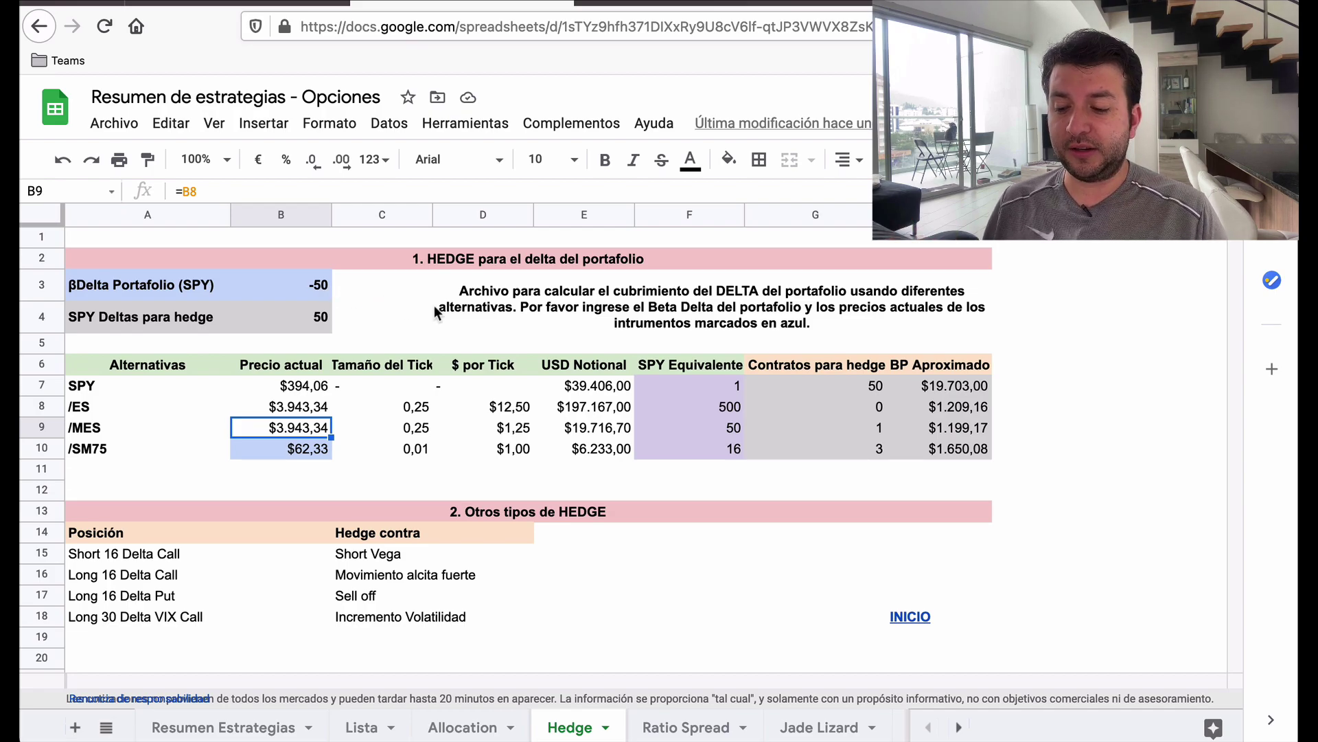
Switch to tastyworks, look up /ES and check the buying power effect of shorting one contract at 3,931.00, discarding the order
mouse_move(700, 721)
left_click(622, 700)
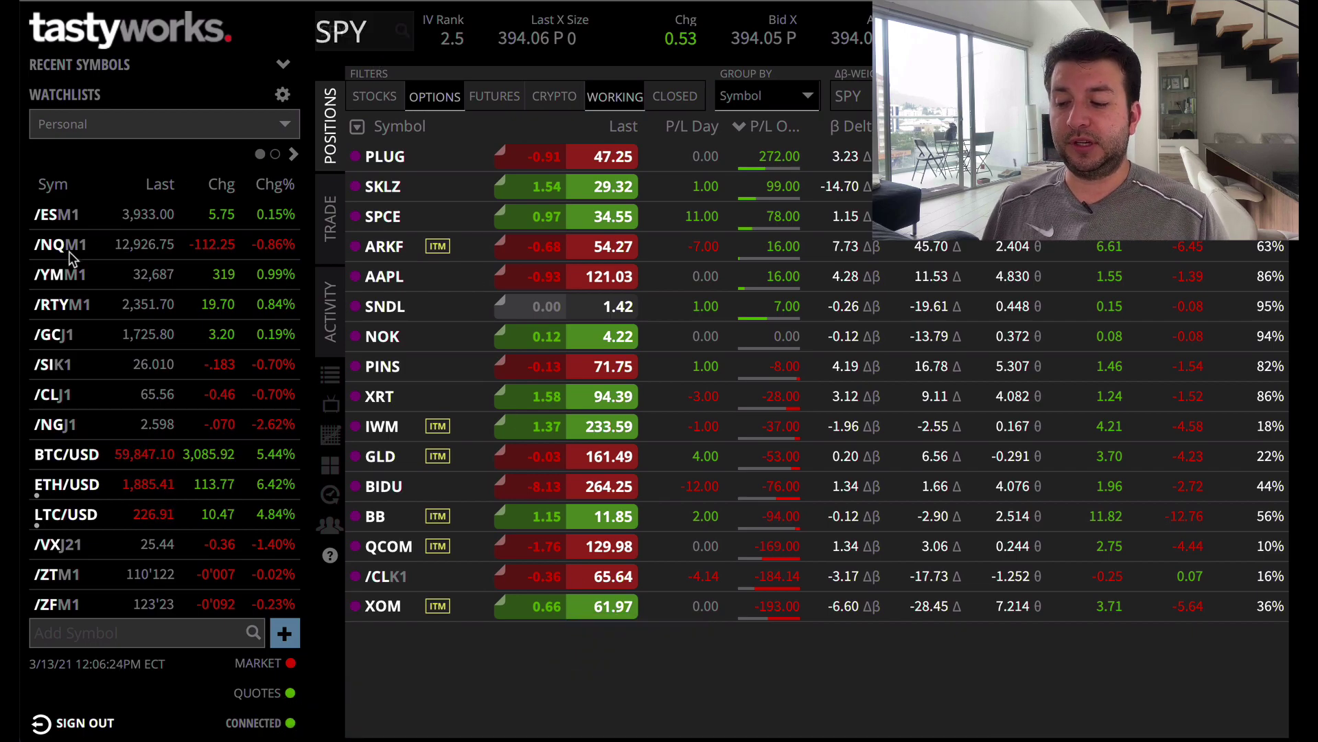
left_click(379, 33)
type("/ES")
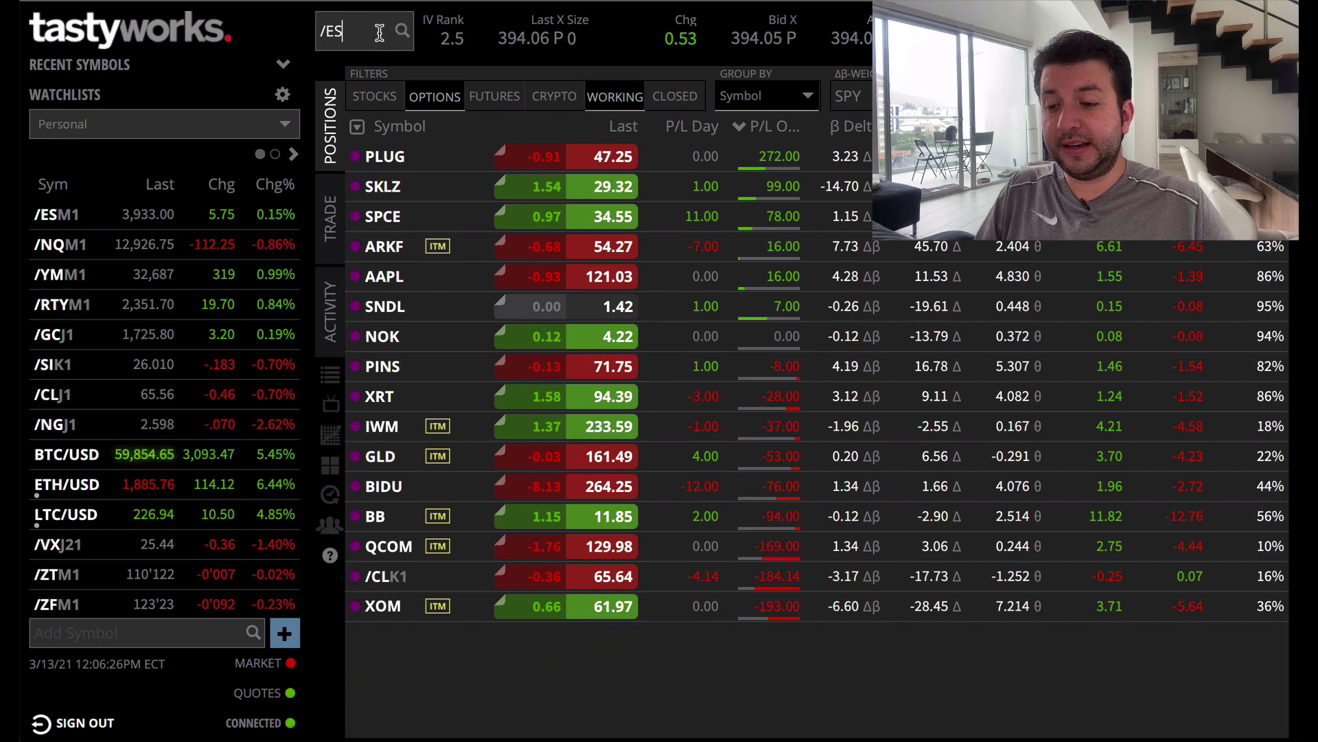
key("Return")
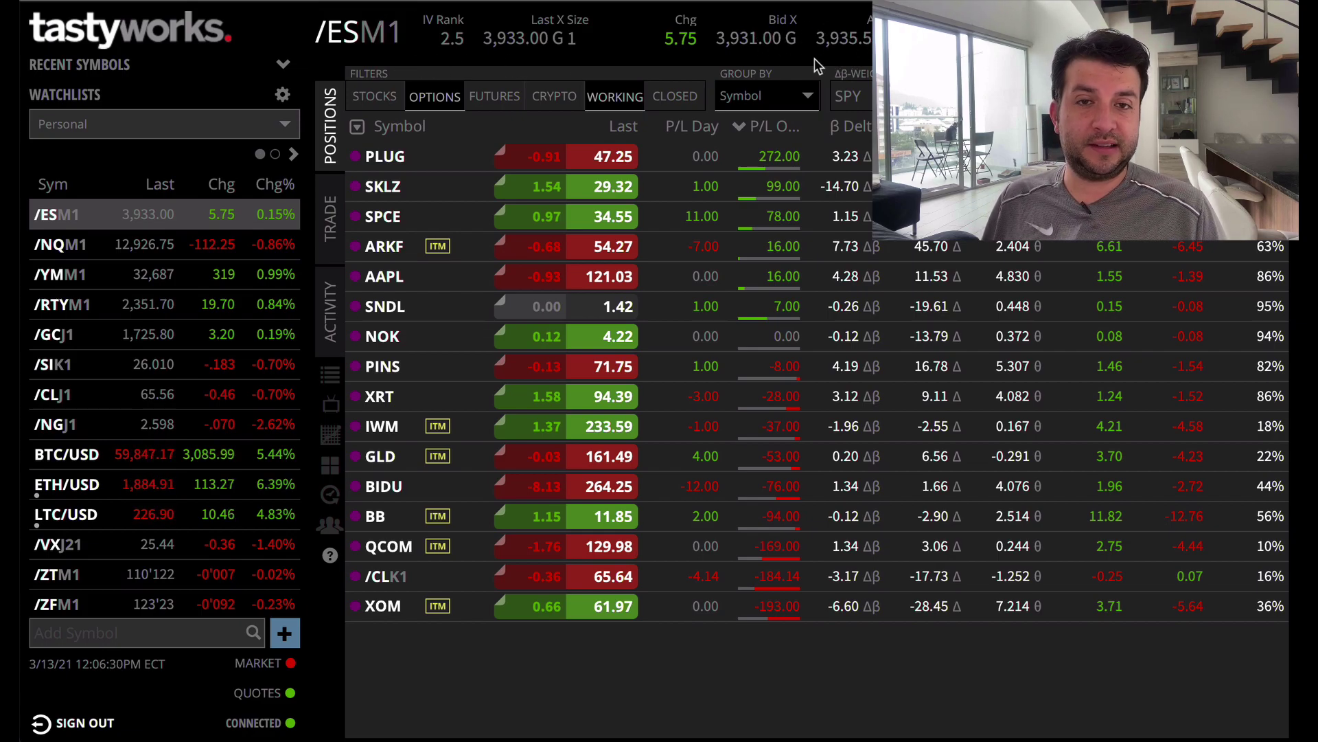
left_click(767, 41)
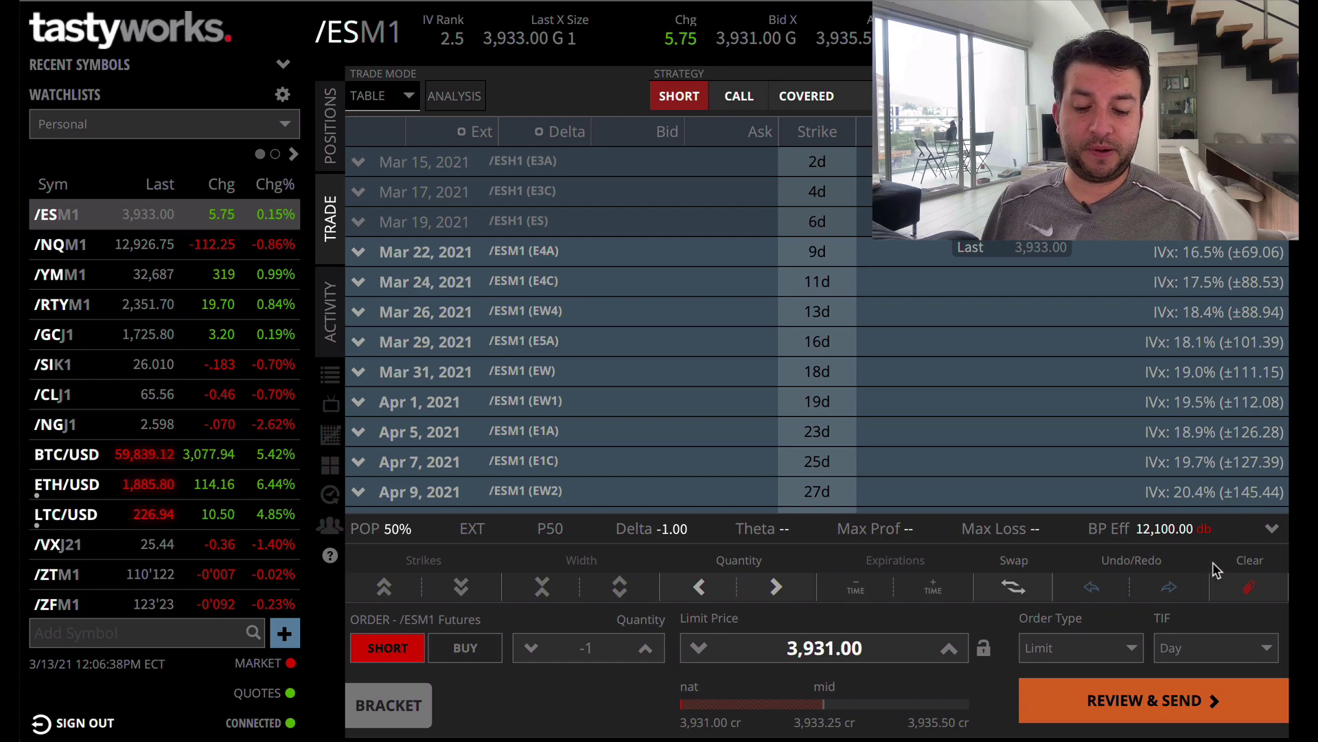
left_click(1244, 588)
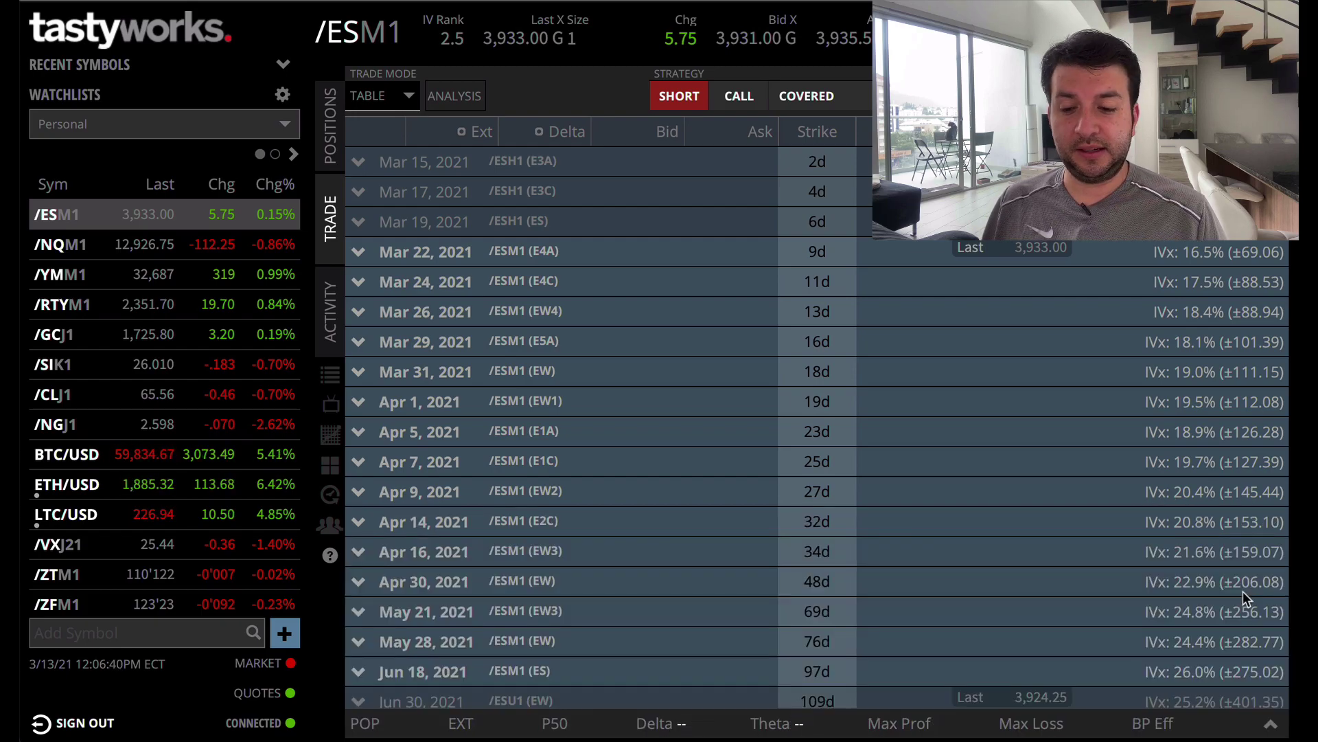
Look up /MES and check the buying power effect of shorting one contract at 3,932.00, discarding the order
left_click(367, 31)
type("/")
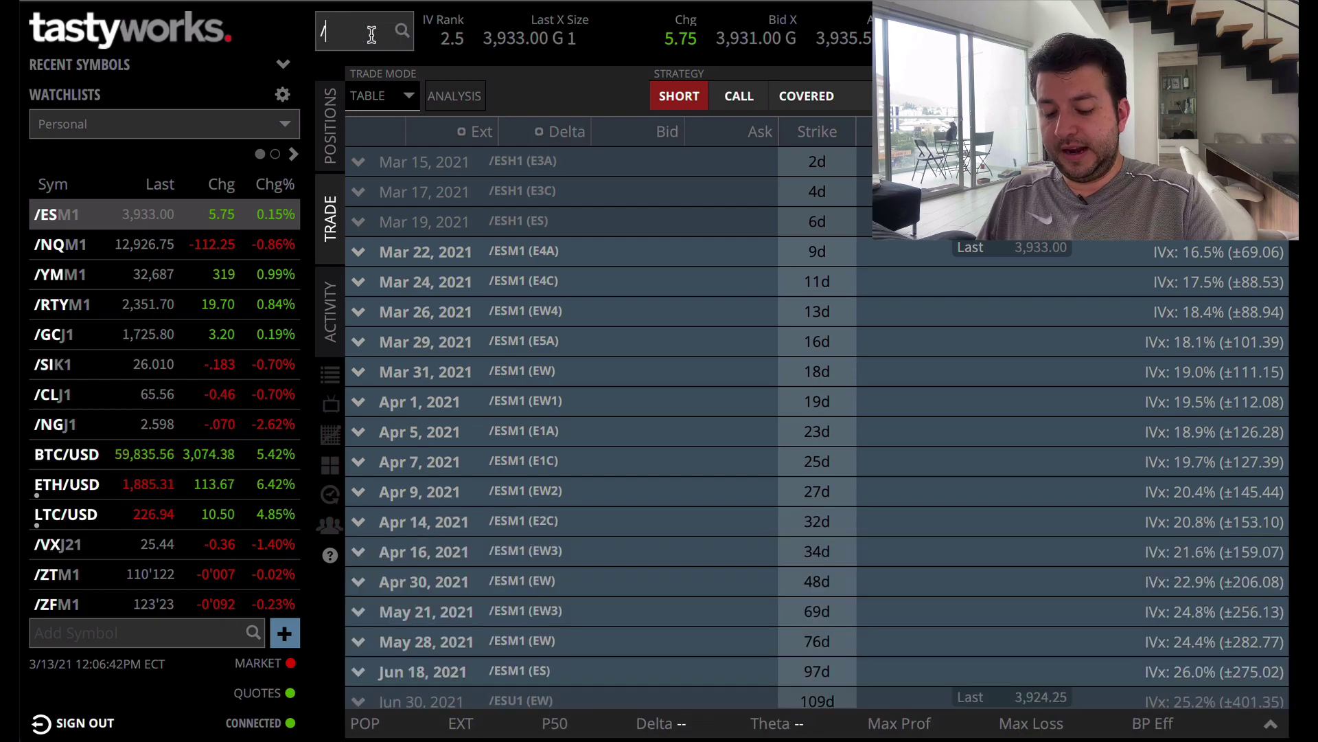
type("MES")
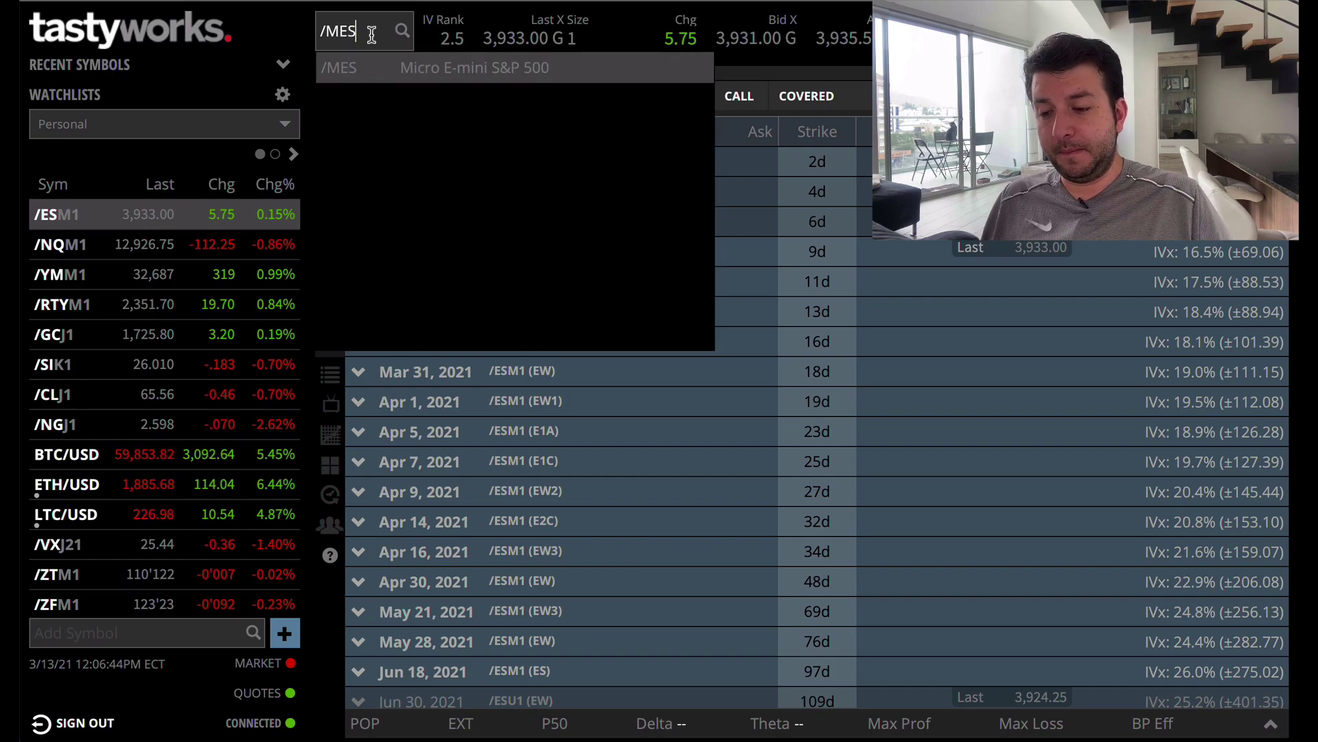
key("Return")
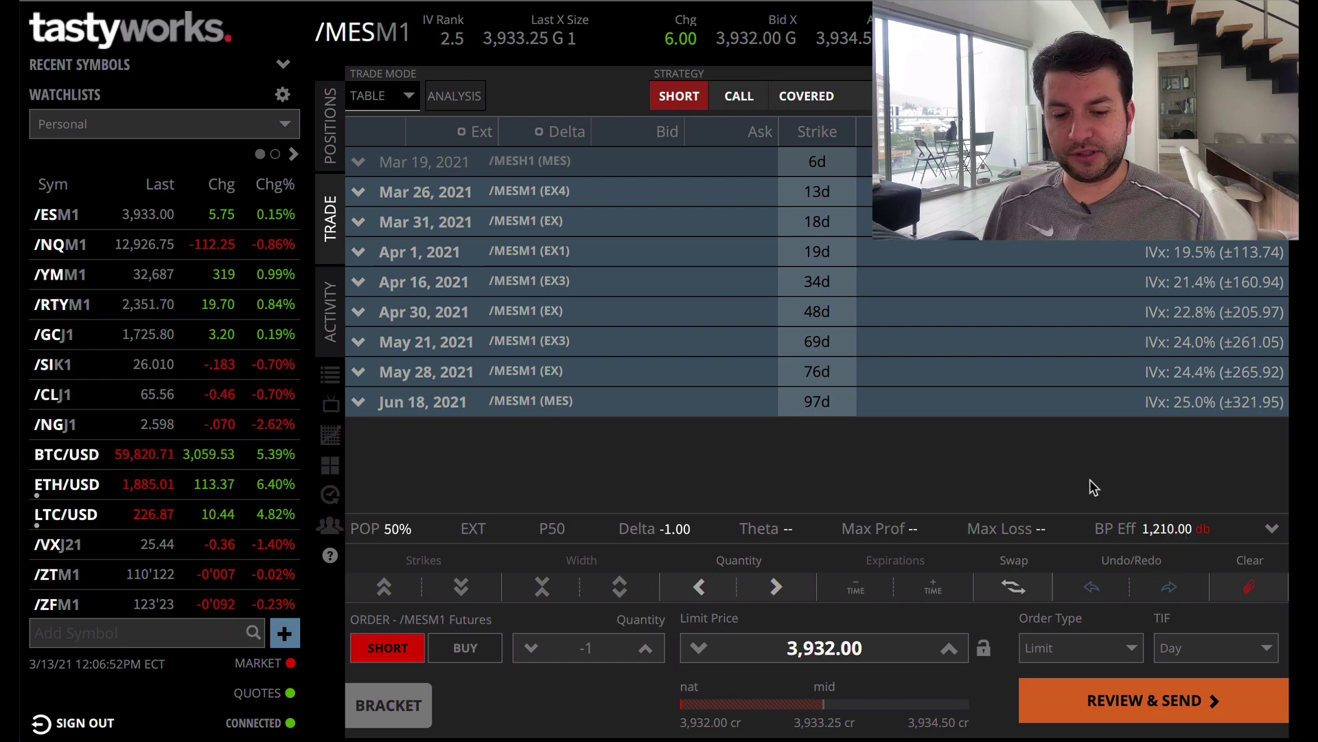
left_click(1250, 587)
Look up /SM75 and stage a one-contract short order at 74.80 to check its buying power effect
left_click(366, 31)
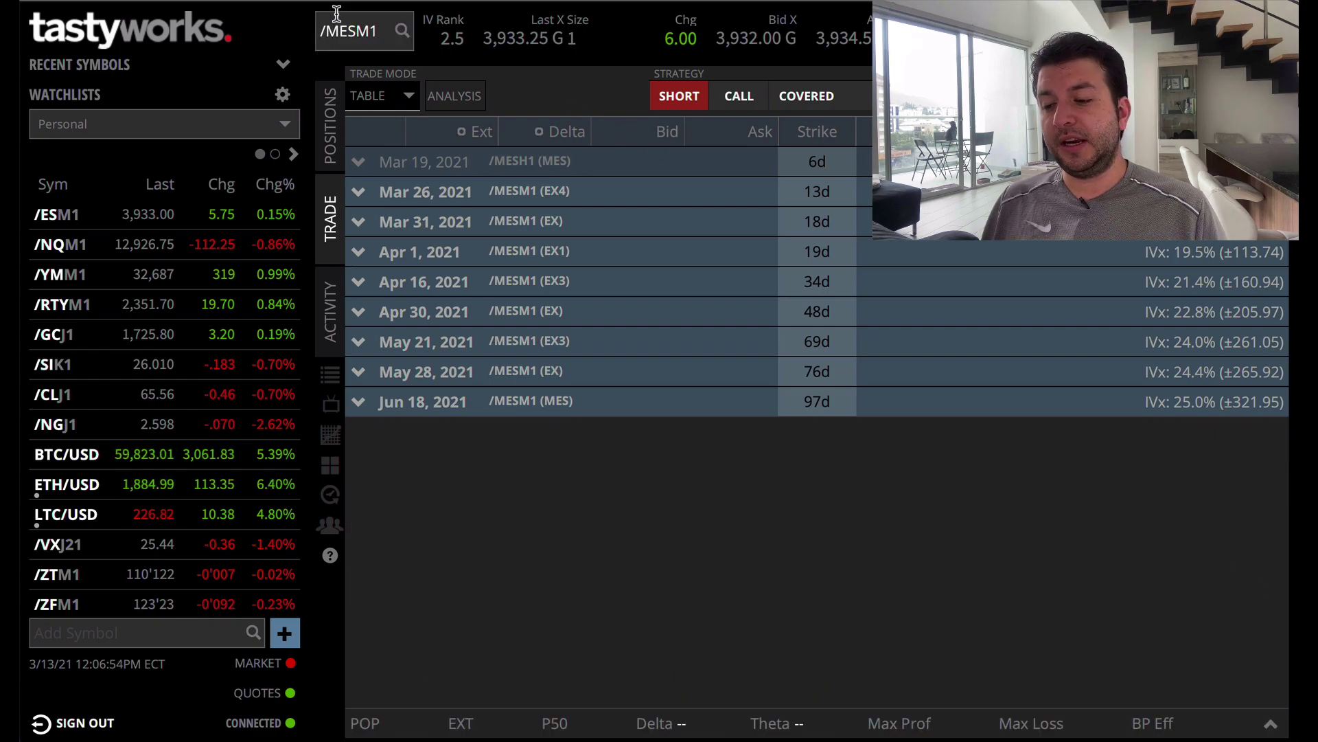
double_click(366, 31)
type("/SM")
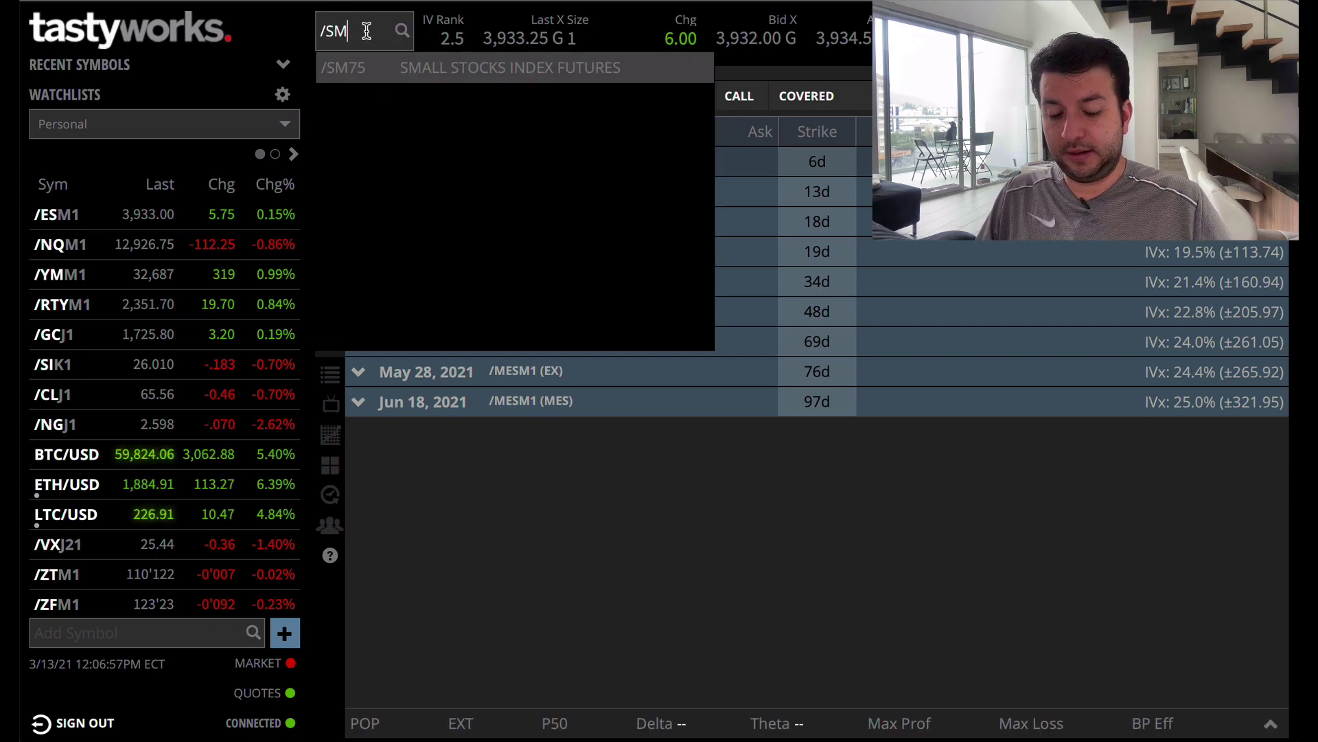
key("Return")
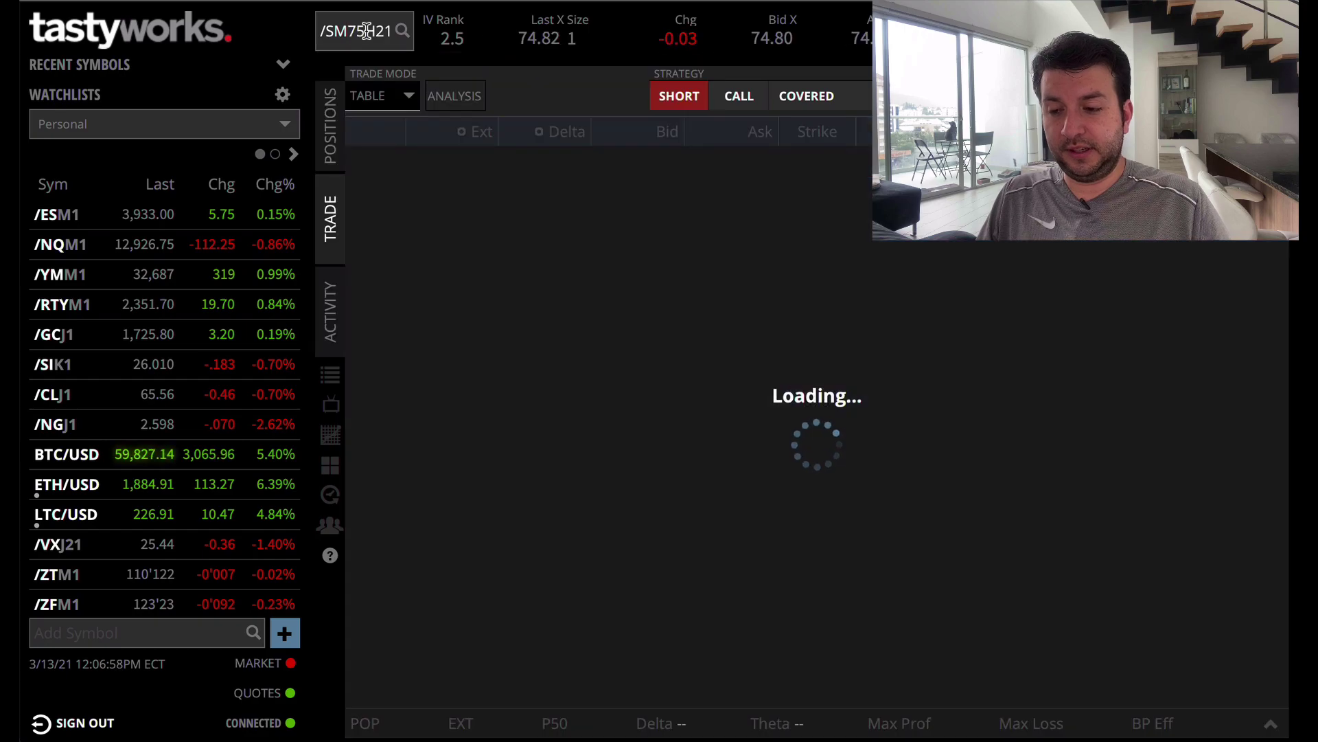
left_click(774, 40)
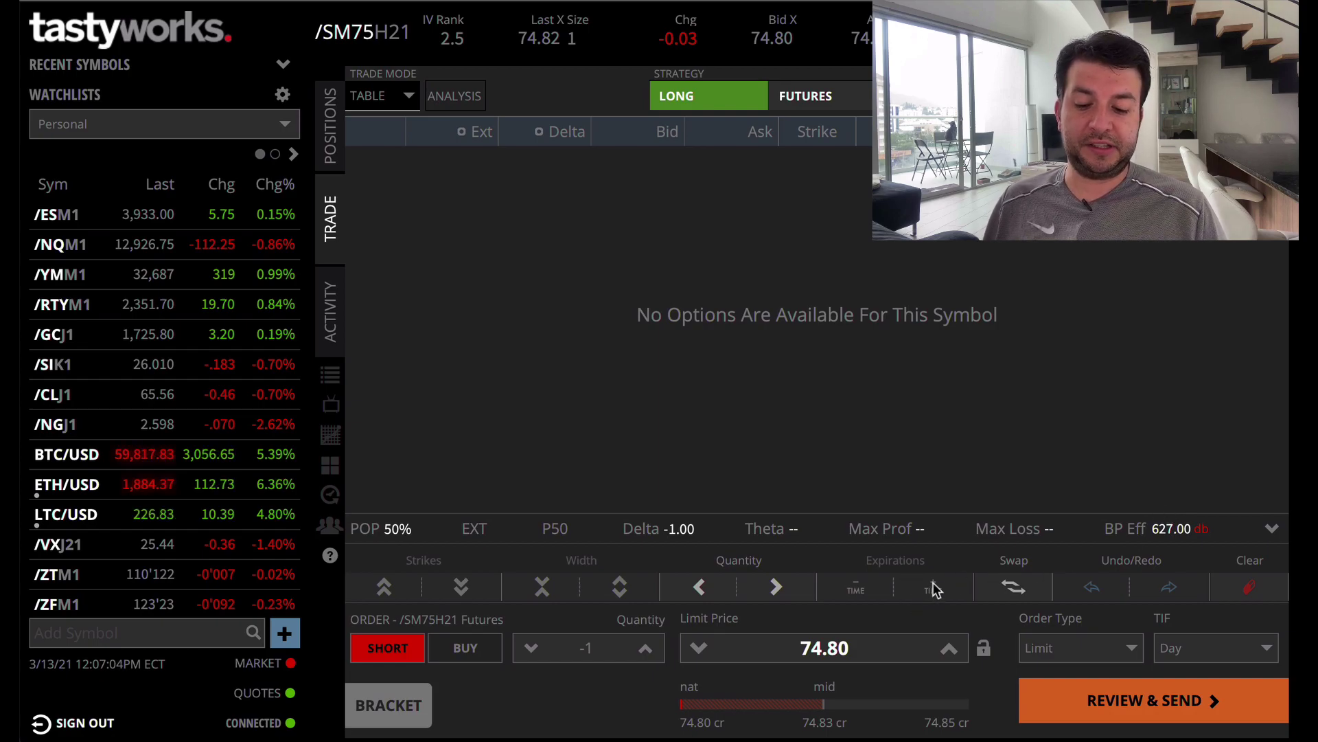
Raise the short /SM75 order to three contracts to check its buying power effect, discard it and return to the positions
left_click(775, 587)
left_click(775, 587)
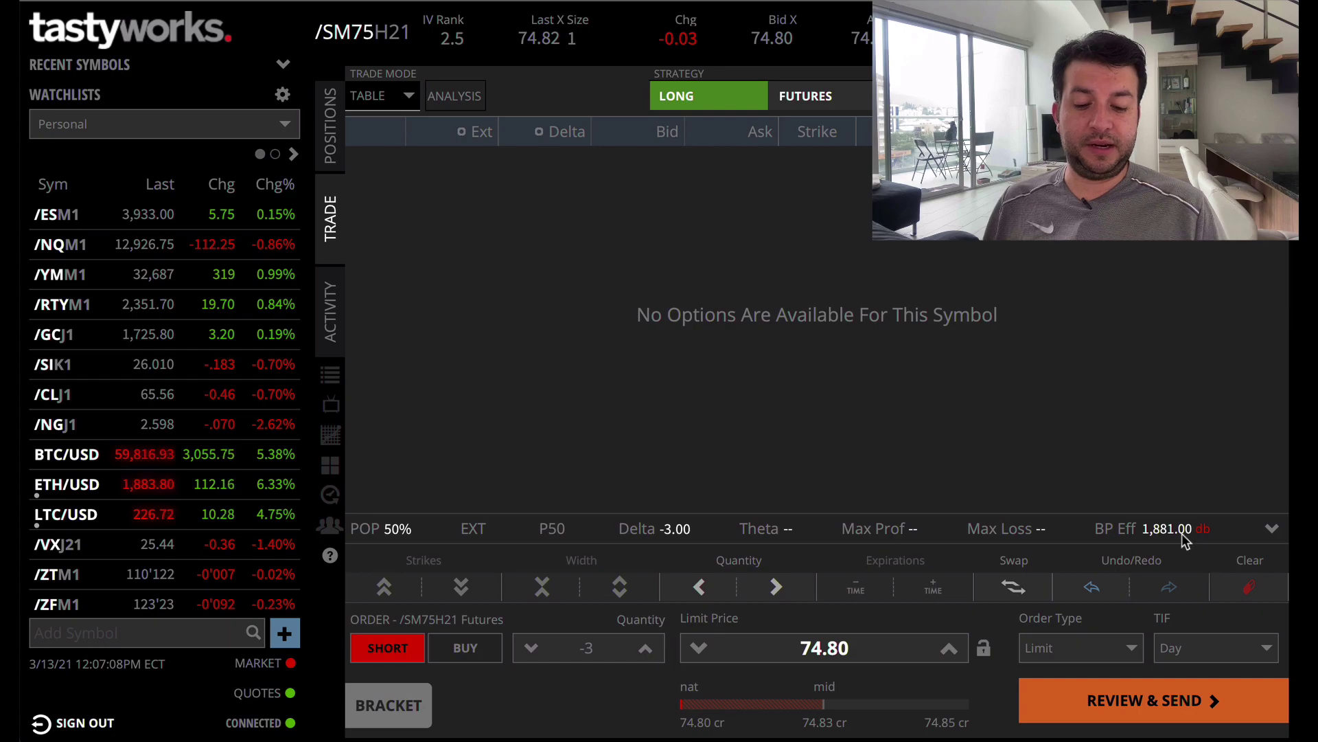
left_click(1248, 588)
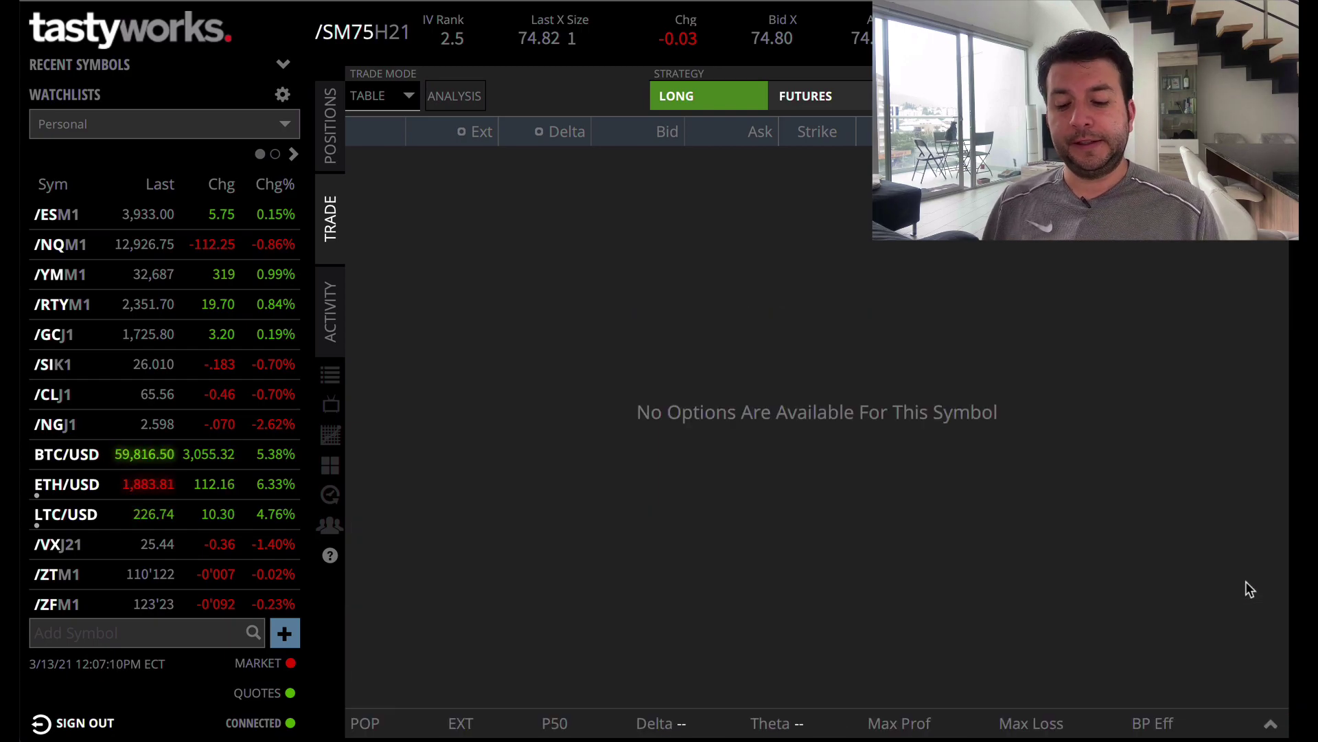
left_click(331, 125)
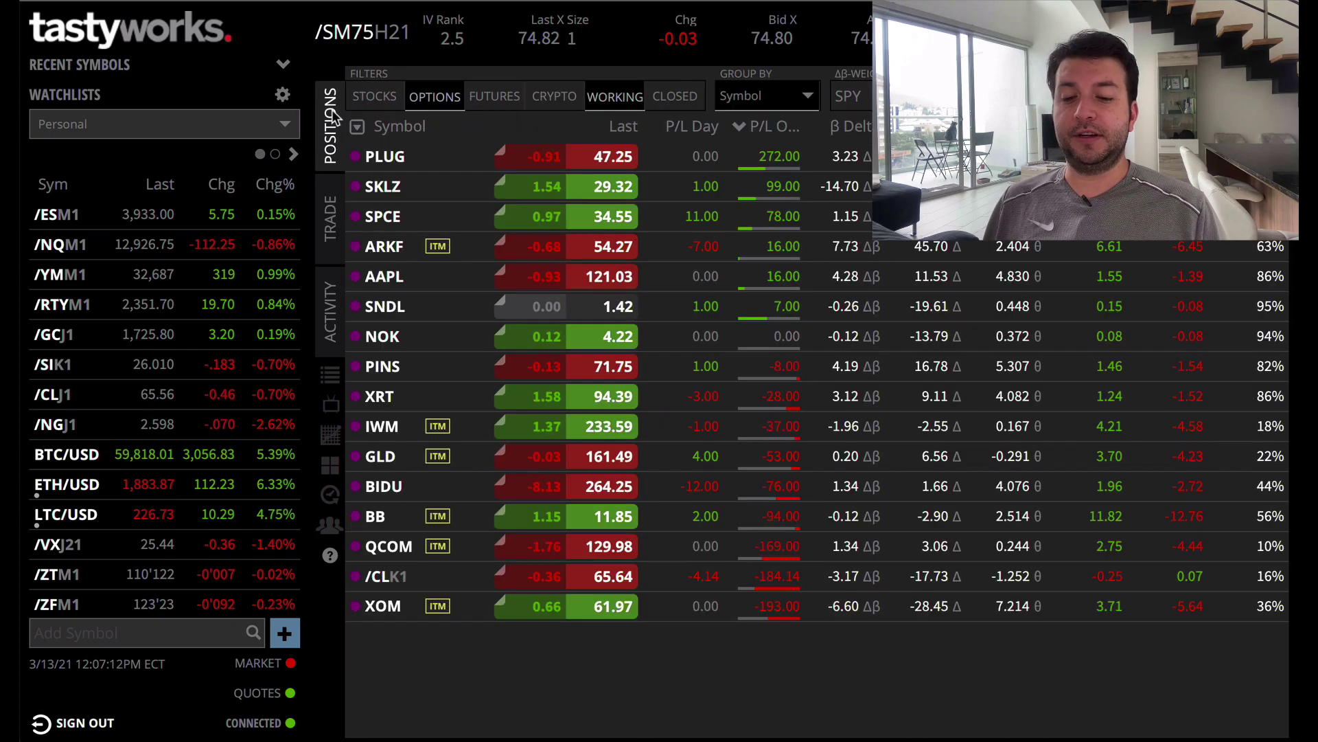